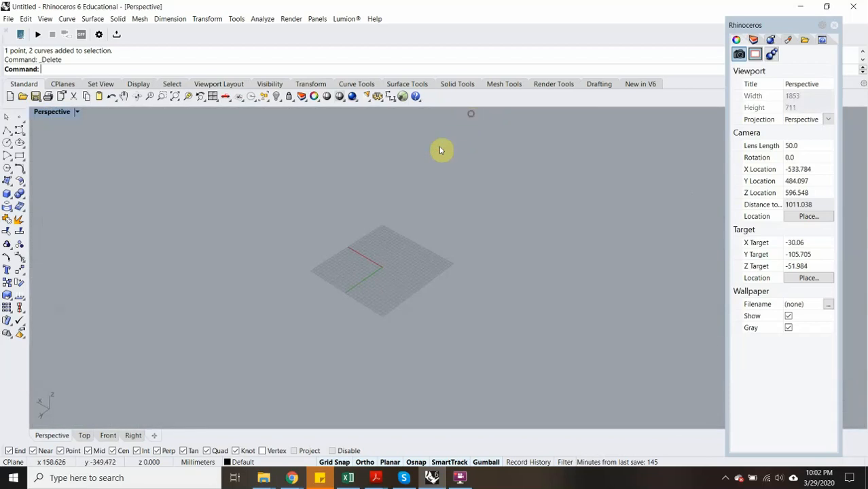
# Set the model units to Inches with a Feet & Inches distance display, and accept scaling the model.
pyautogui.scroll(5, 394, 263)
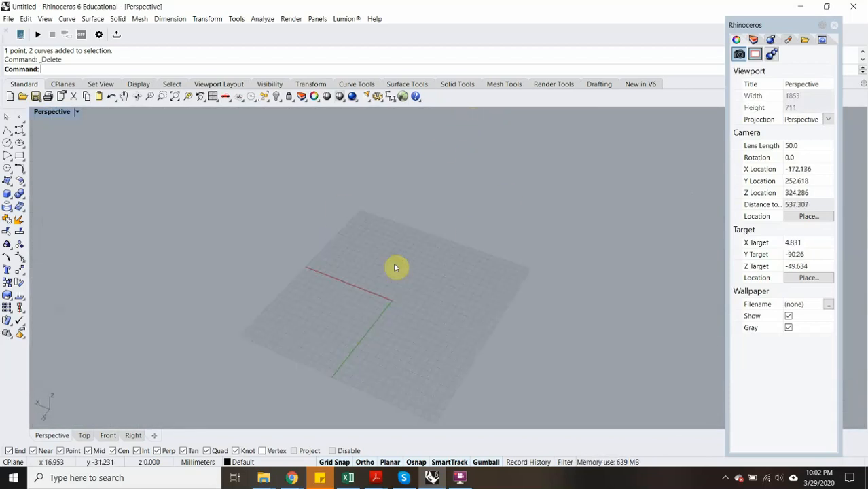
pyautogui.write('Units')
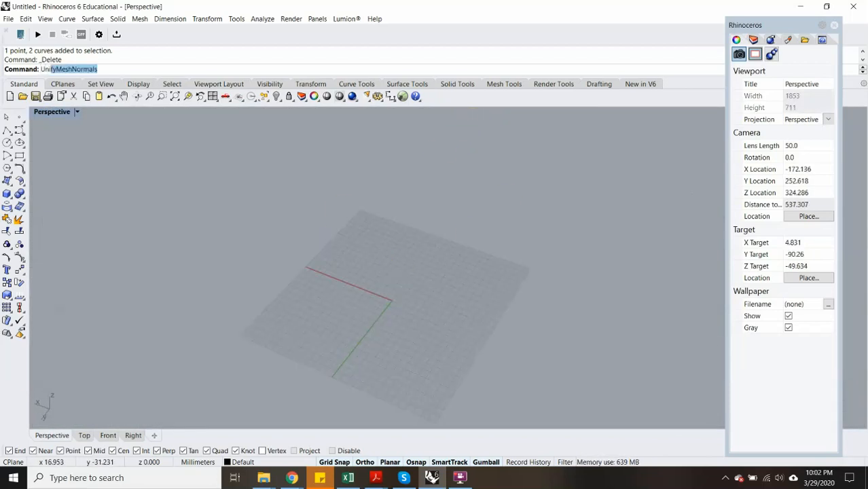
pyautogui.press('Return')
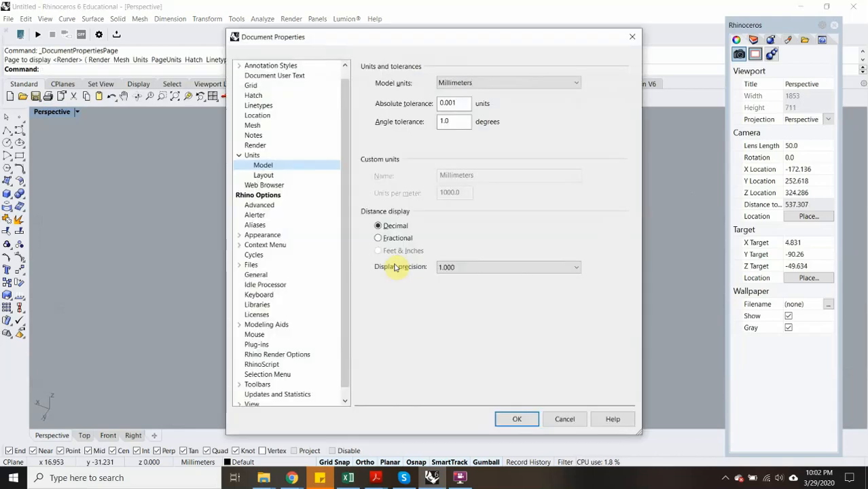
pyautogui.click(475, 82)
pyautogui.click(449, 157)
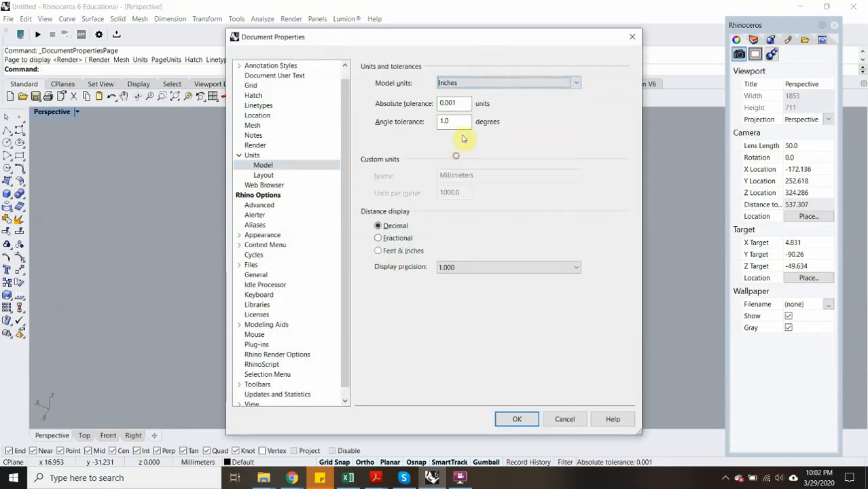
pyautogui.click(395, 250)
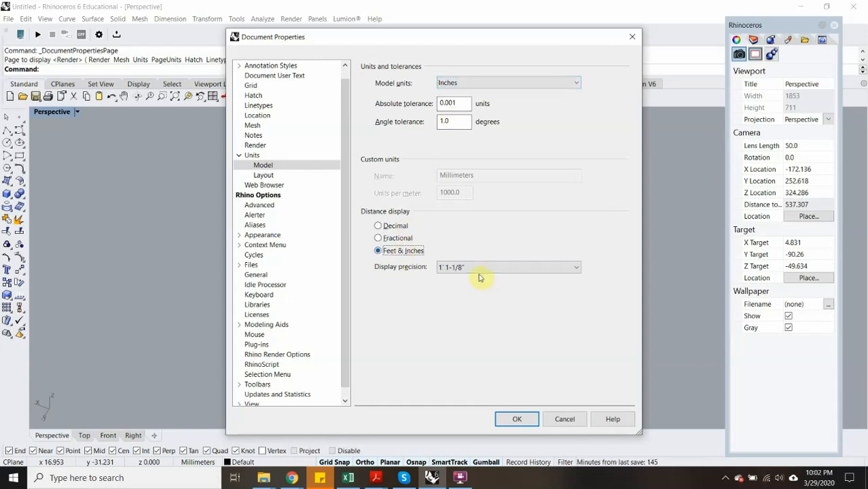
pyautogui.click(516, 419)
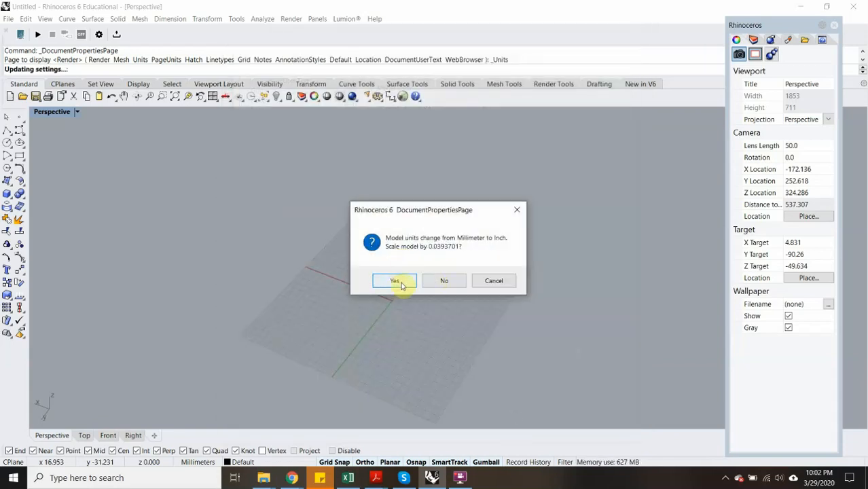
pyautogui.click(397, 281)
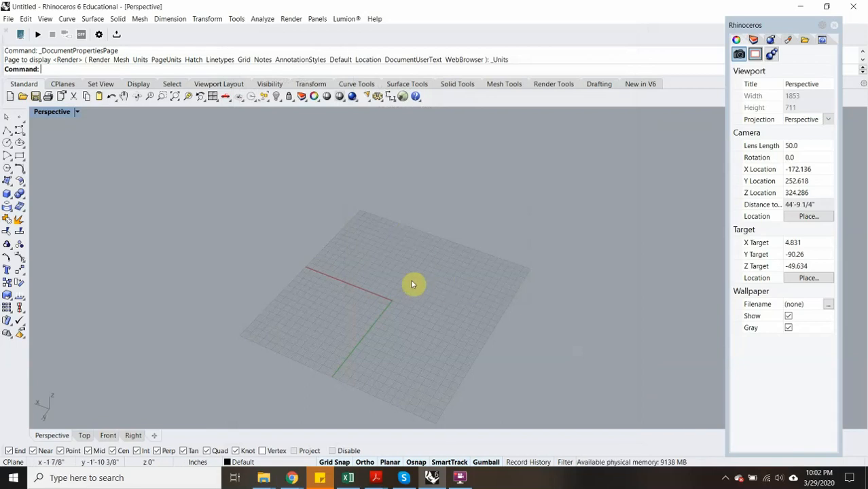
# Launch the Grasshopper editor.
pyautogui.write('Grasshopper')
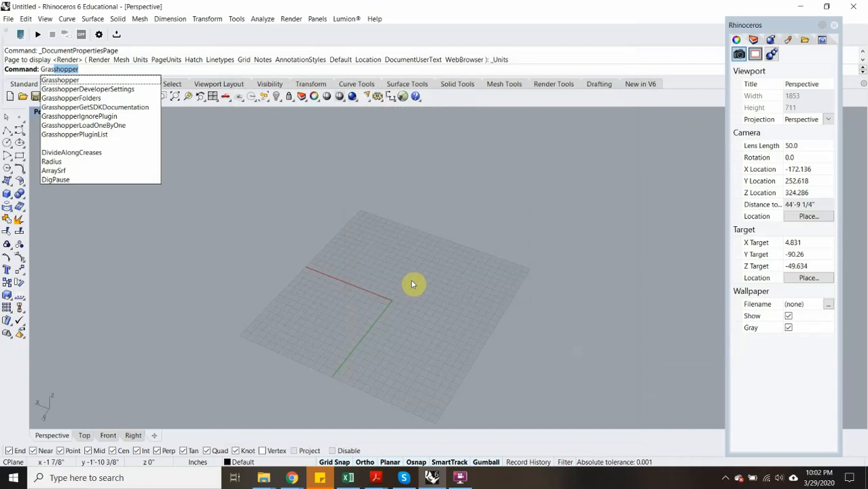
pyautogui.press('Return')
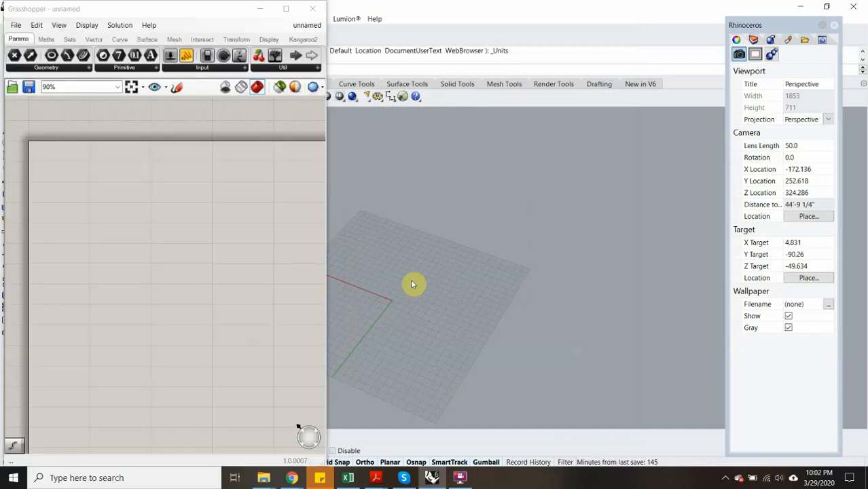
pyautogui.scroll(-5, 217, 233)
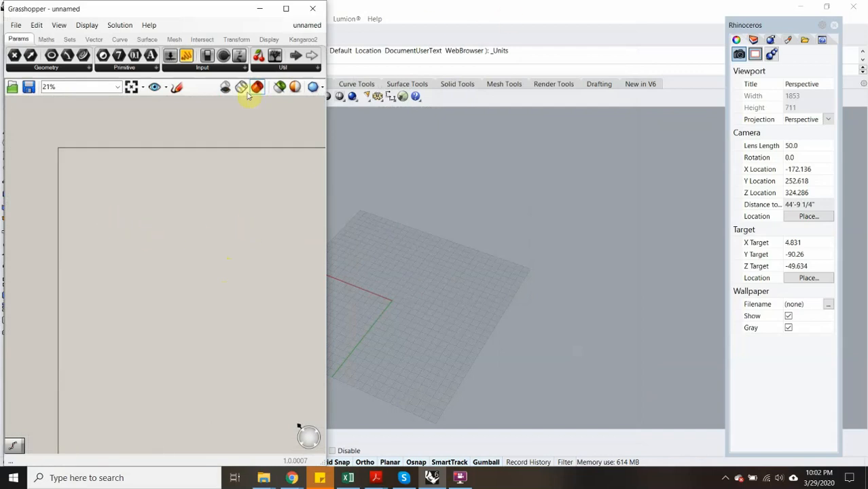
# Arrange the Rhino window side by side with the Grasshopper window and close the floating viewport properties panel.
pyautogui.click(417, 14)
pyautogui.doubleClick(402, 9)
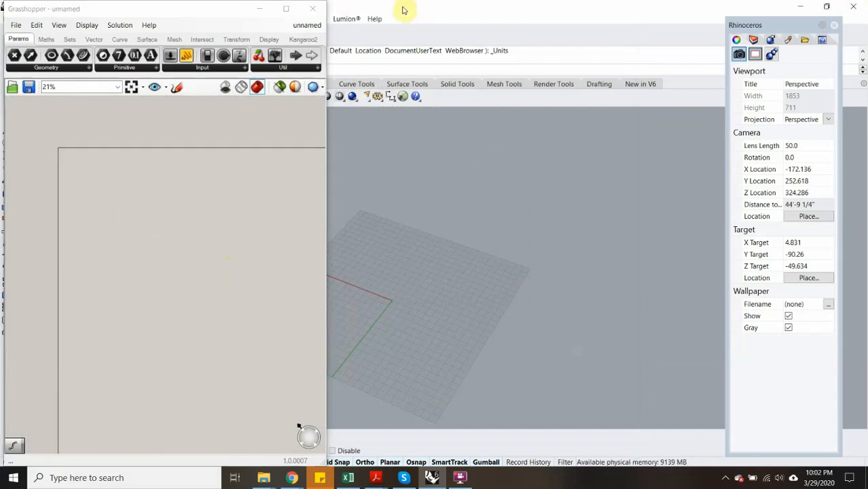
pyautogui.doubleClick(483, 9)
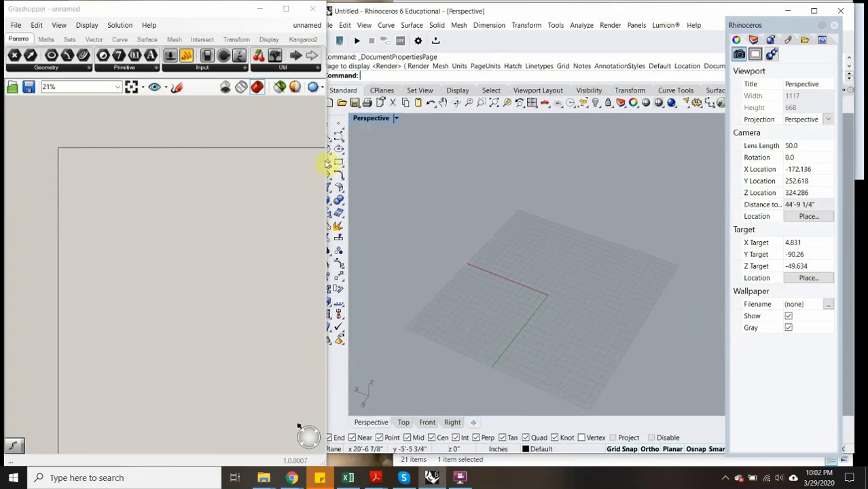
pyautogui.moveTo(327, 161); pyautogui.dragTo(299, 180)
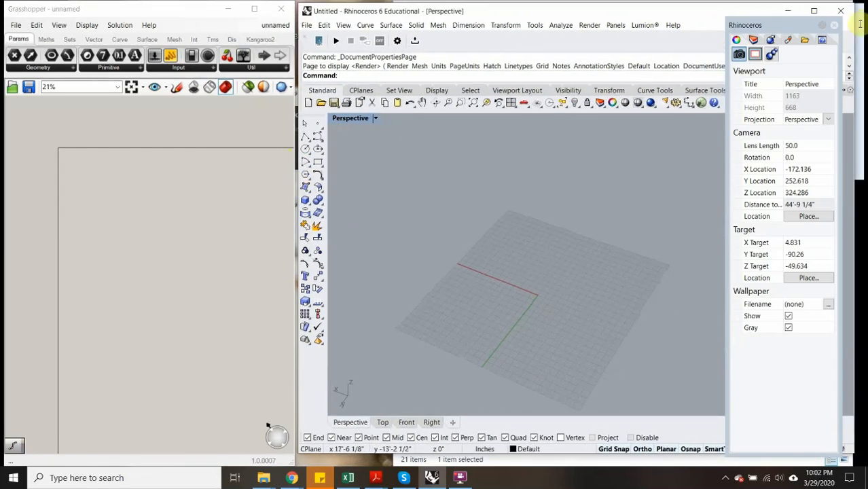
pyautogui.moveTo(857, 27); pyautogui.dragTo(863, 27)
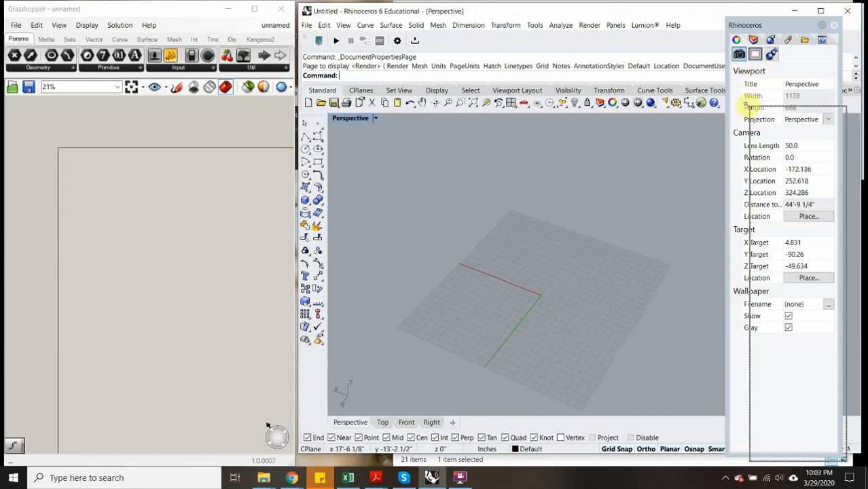
pyautogui.moveTo(744, 25); pyautogui.dragTo(765, 111)
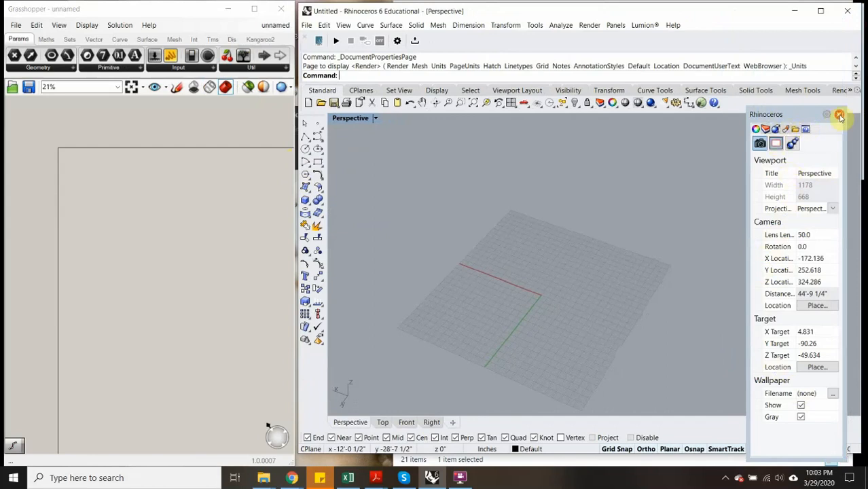
pyautogui.click(839, 115)
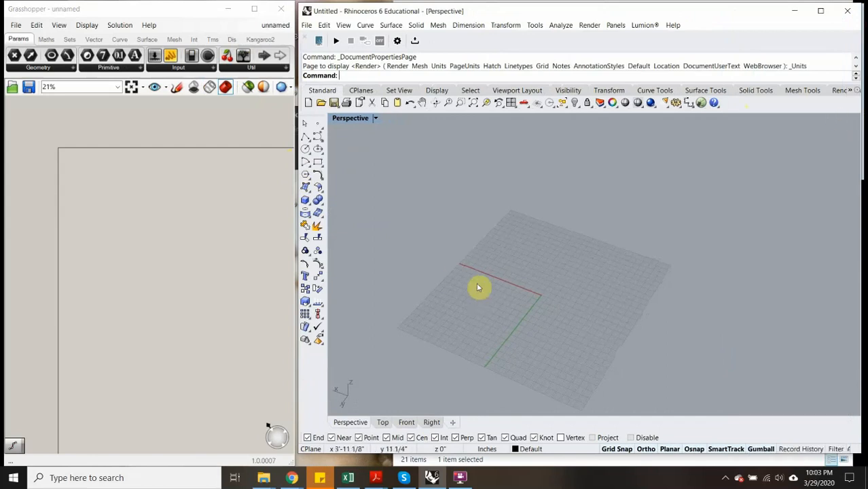
# Draw a circle with a radius of about 2 inches next to the origin in the Perspective view.
pyautogui.scroll(-3, 132, 194)
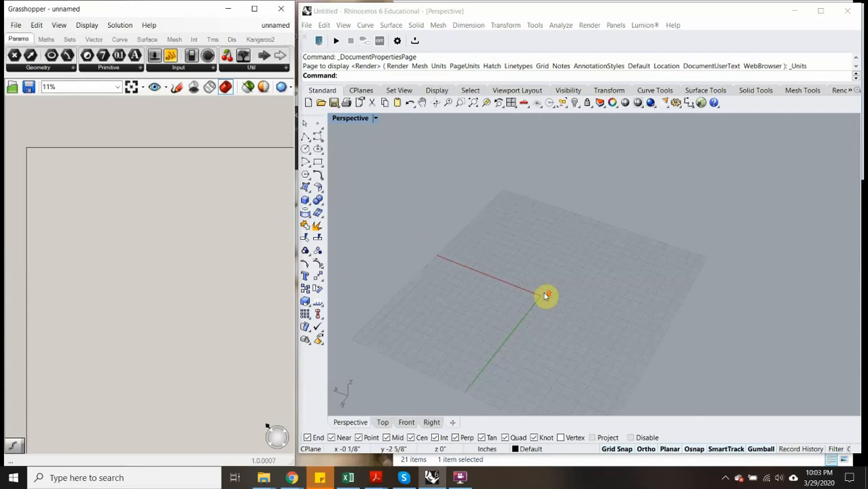
pyautogui.scroll(3, 542, 304)
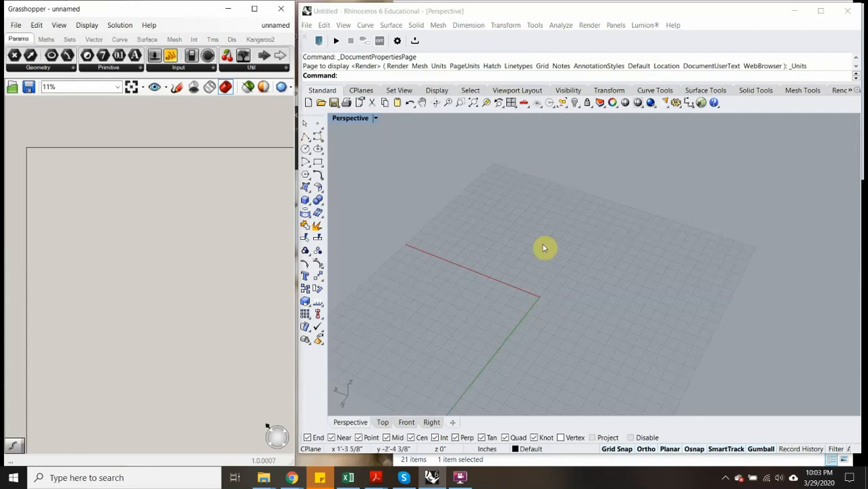
pyautogui.click(306, 149)
pyautogui.click(544, 295)
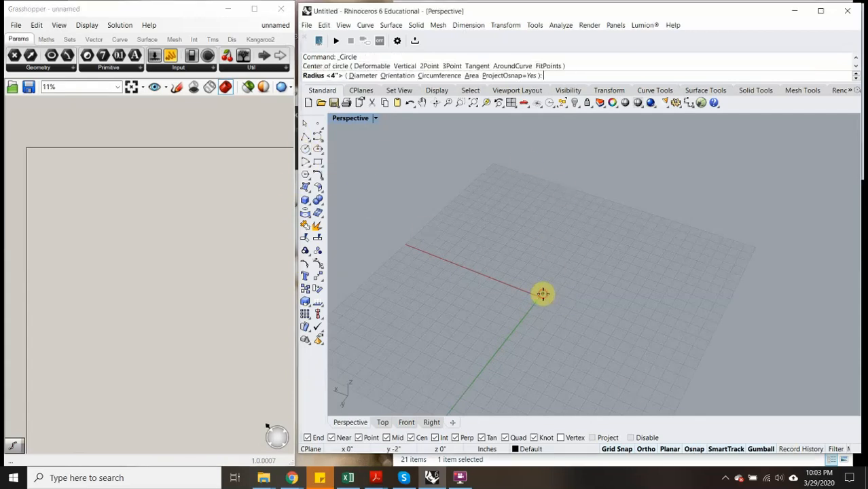
pyautogui.scroll(3, 549, 296)
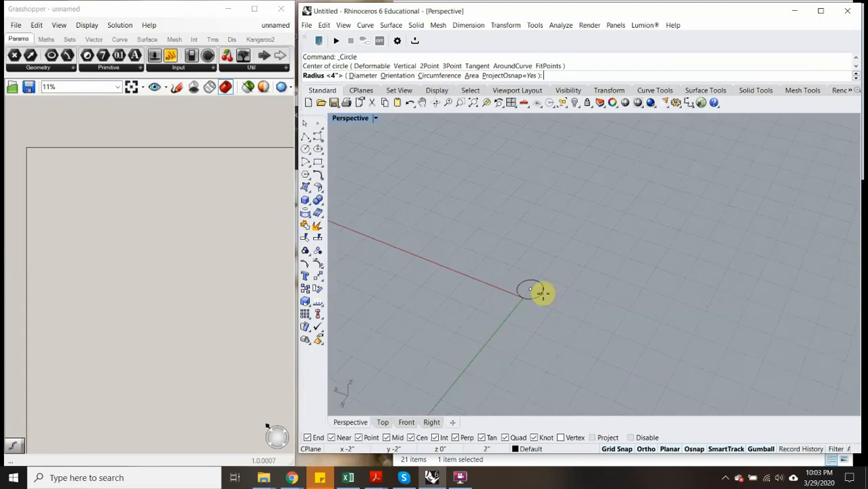
pyautogui.scroll(4, 545, 294)
pyautogui.scroll(-5, 543, 293)
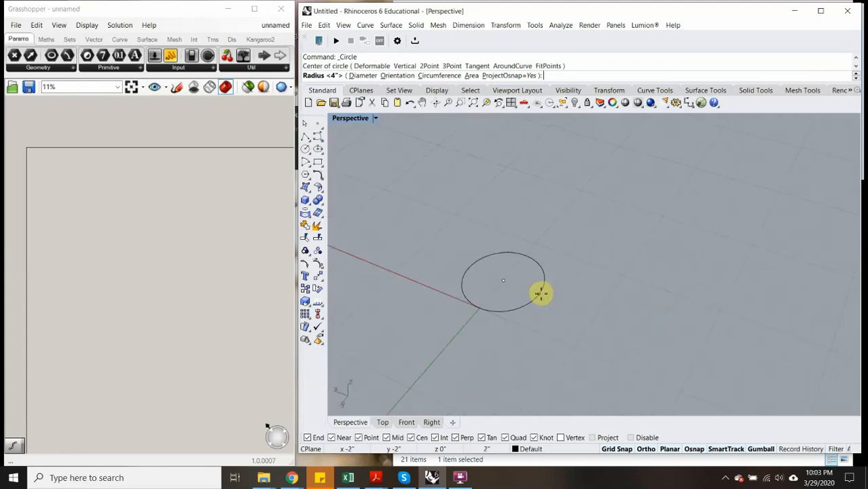
pyautogui.click(540, 294)
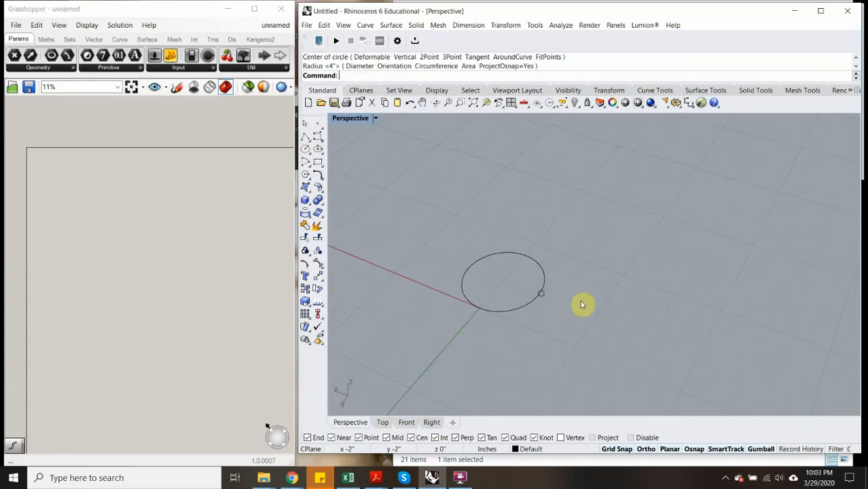
# Add a Curve parameter to the Grasshopper canvas.
pyautogui.scroll(-5, 513, 290)
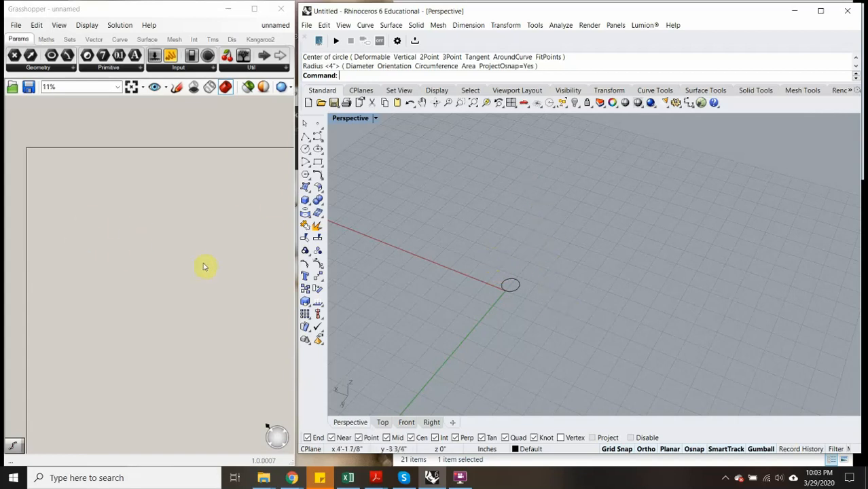
pyautogui.doubleClick(114, 251)
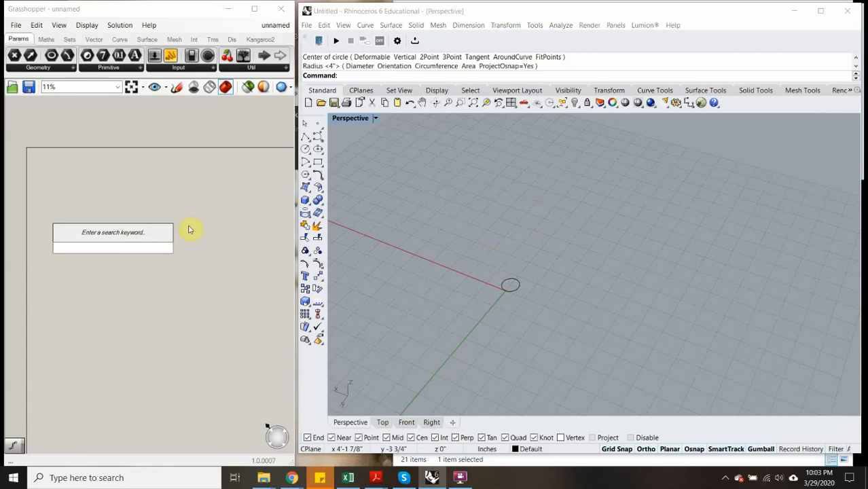
pyautogui.write('curv')
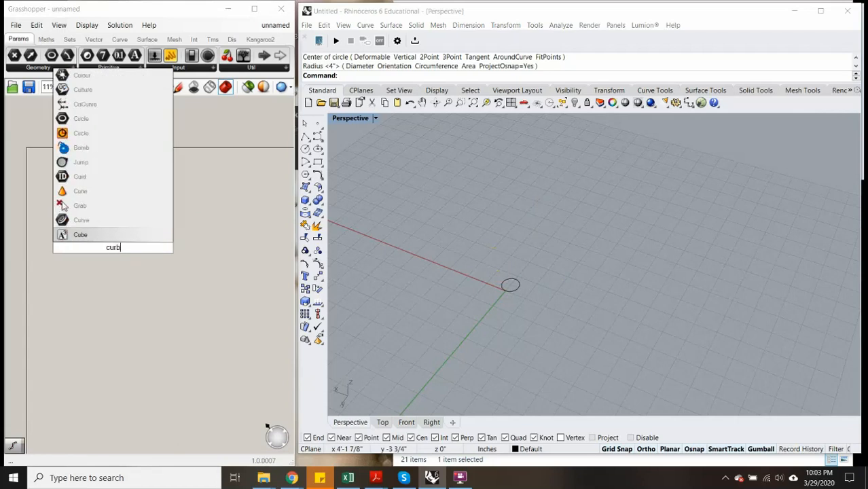
pyautogui.write('e')
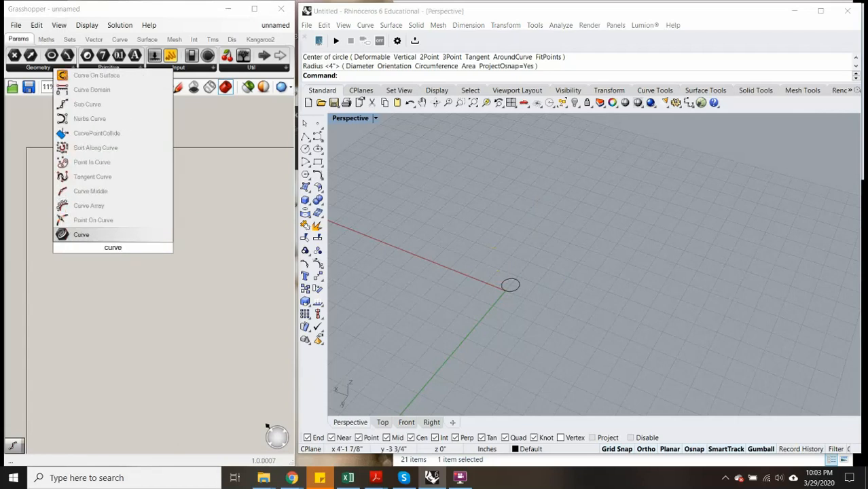
pyautogui.press('Return')
pyautogui.doubleClick(159, 241)
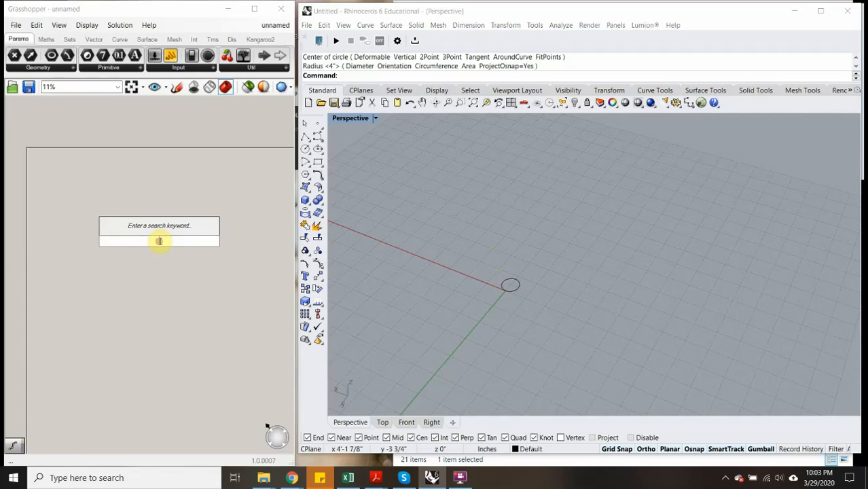
pyautogui.write('cu')
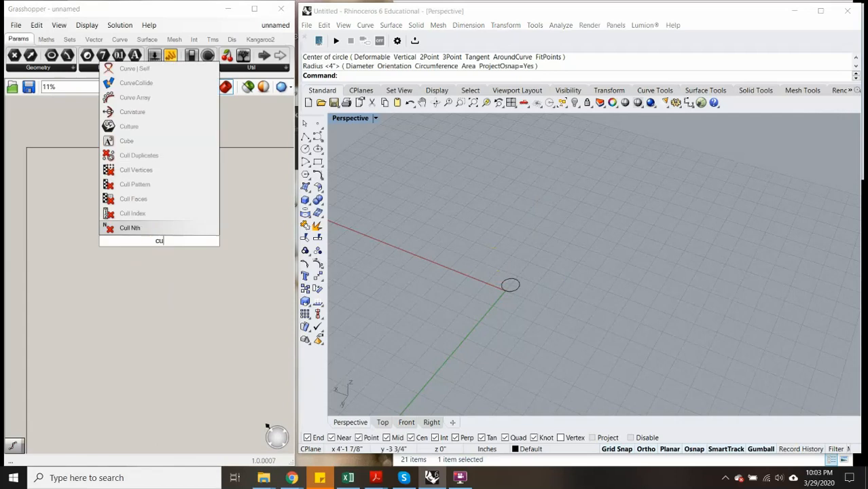
pyautogui.write('rve')
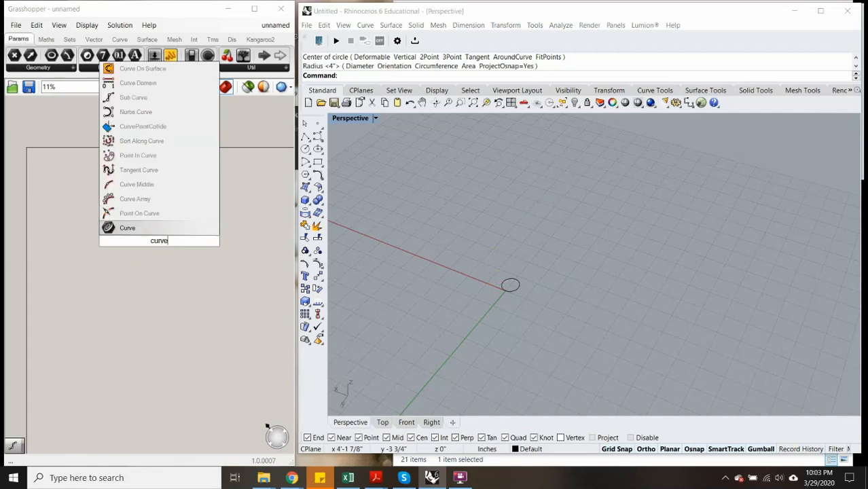
pyautogui.click(110, 229)
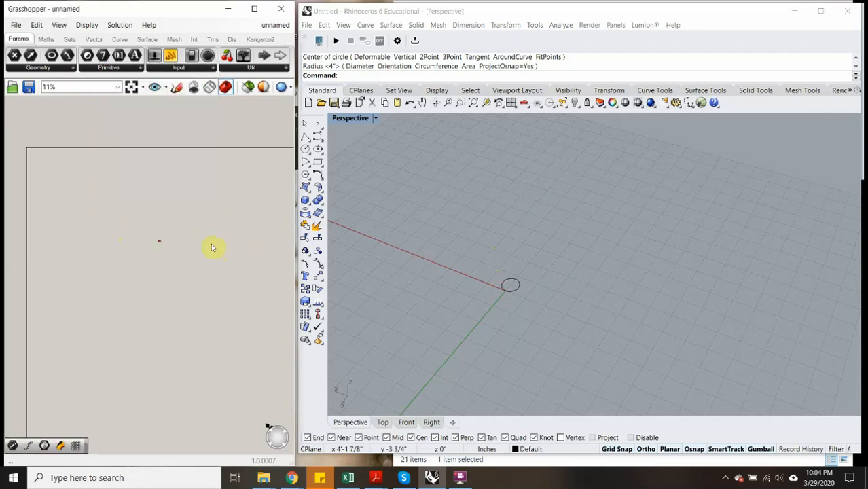
# Reference the circle drawn in Rhino as the single curve of the Curve parameter.
pyautogui.scroll(8, 161, 245)
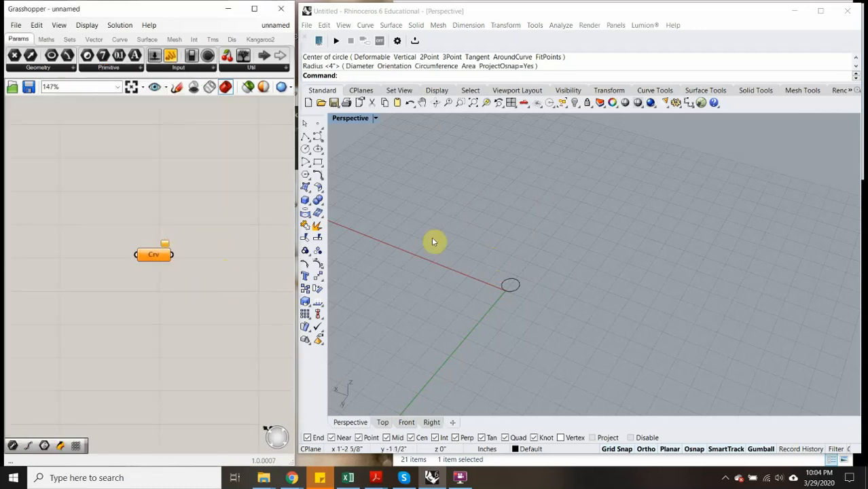
pyautogui.moveTo(167, 242); pyautogui.dragTo(118, 239)
pyautogui.scroll(2, 113, 251)
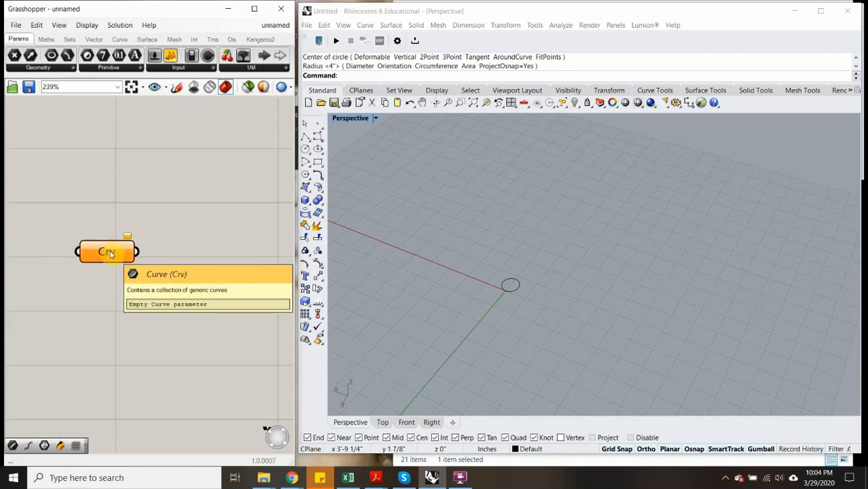
pyautogui.rightClick(112, 254)
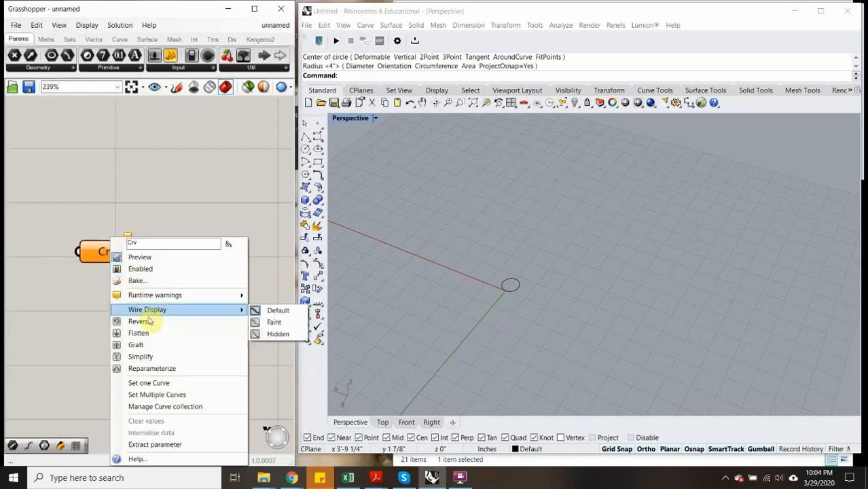
pyautogui.click(168, 384)
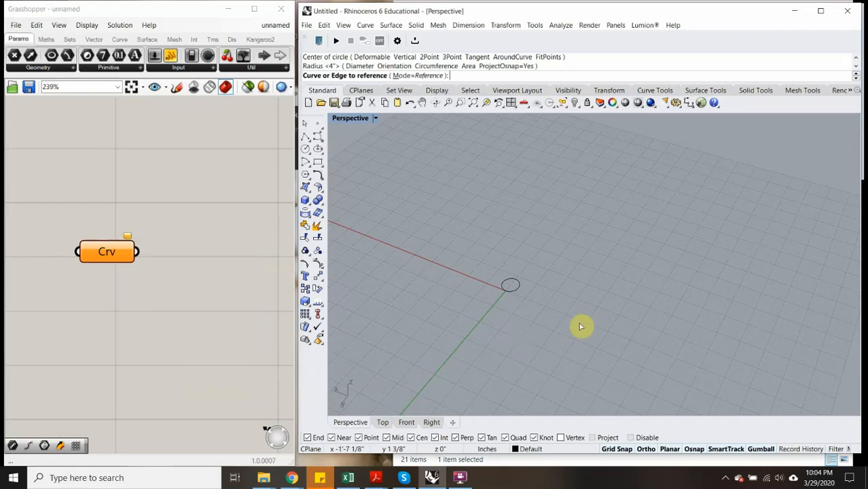
pyautogui.click(514, 292)
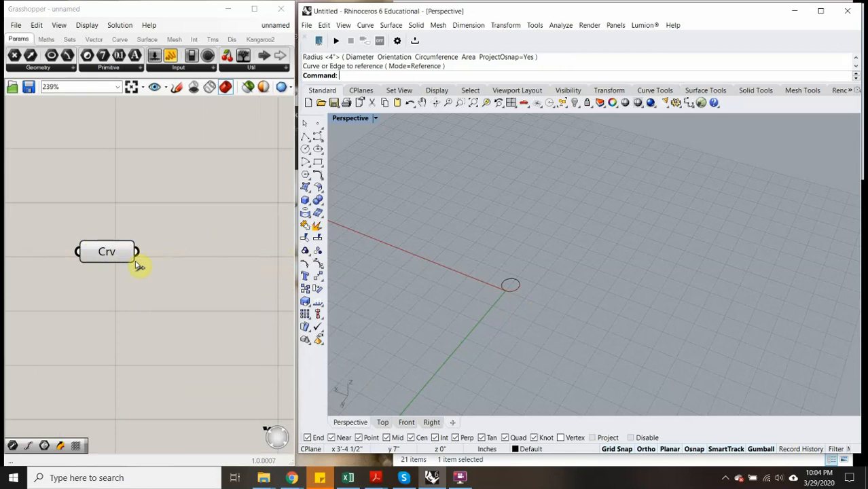
# Delete the existing circle and draw a new one centred on the origin with a radius of about 3 inches.
pyautogui.scroll(-5, 139, 264)
pyautogui.scroll(6, 140, 264)
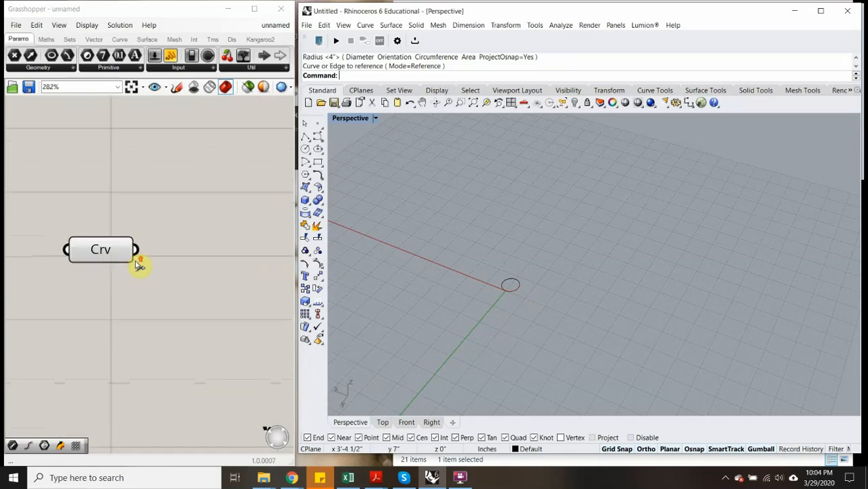
pyautogui.click(510, 290)
pyautogui.press('Delete')
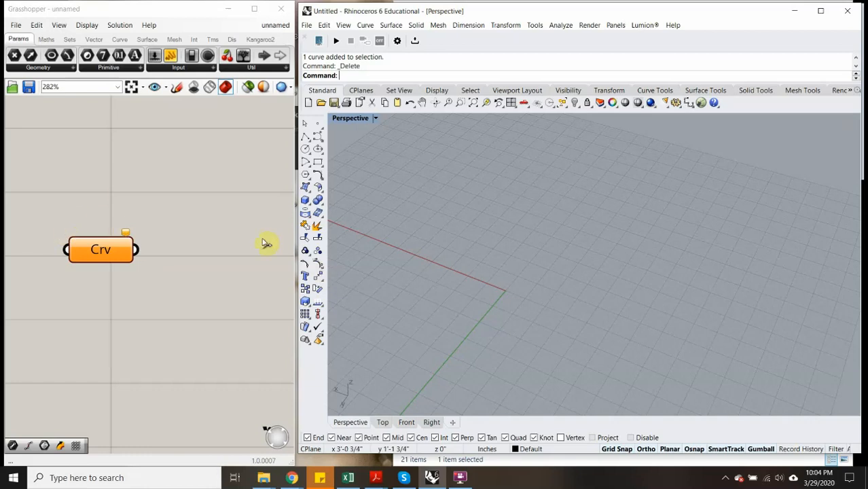
pyautogui.click(317, 152)
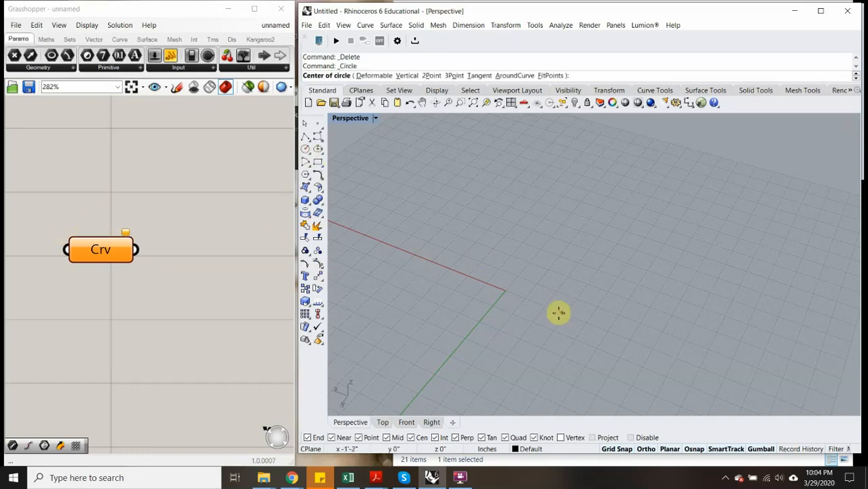
pyautogui.click(506, 290)
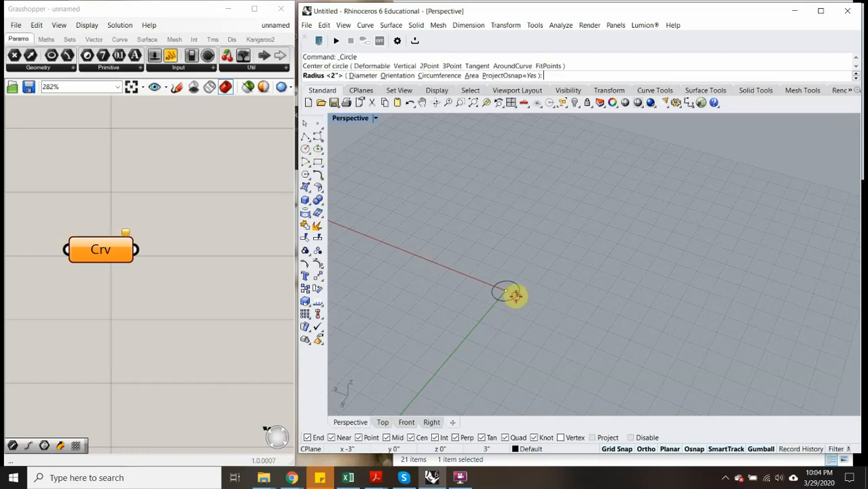
pyautogui.click(518, 296)
# Reference the new circle at the origin as the single curve of the Curve parameter.
pyautogui.rightClick(103, 246)
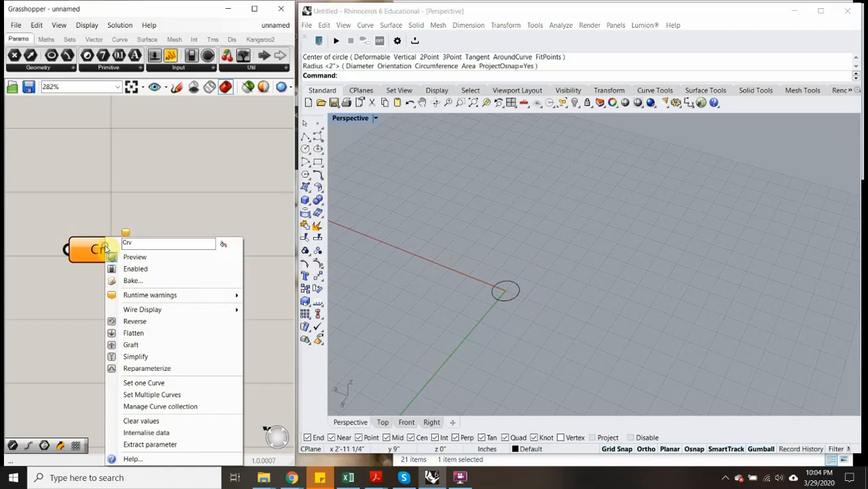
pyautogui.click(163, 383)
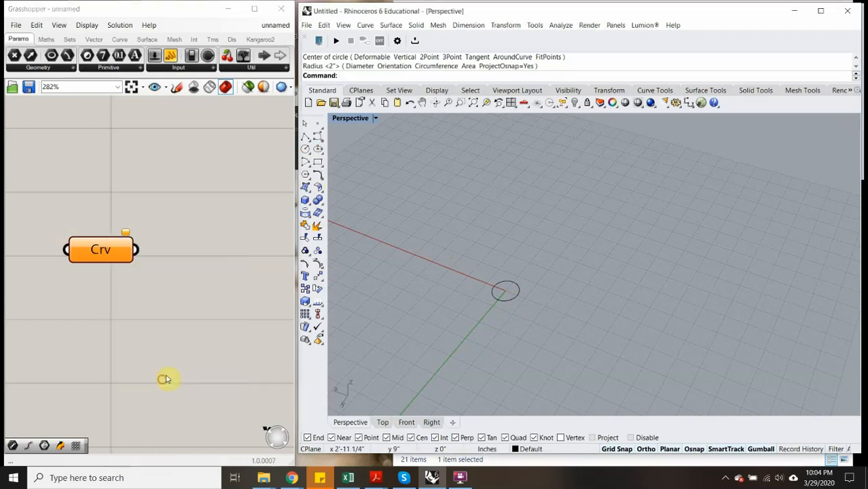
pyautogui.click(519, 296)
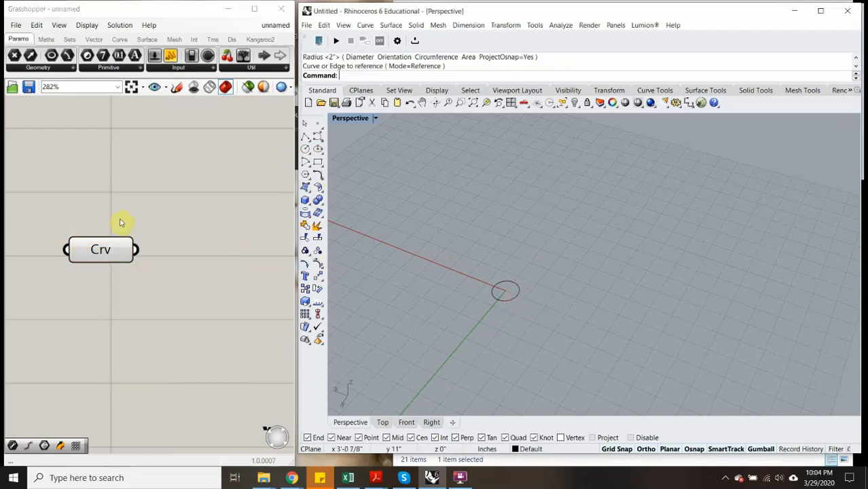
# Add a Rectangular Array component to the Grasshopper canvas beside the Curve parameter, leaving room between them.
pyautogui.scroll(-5, 121, 223)
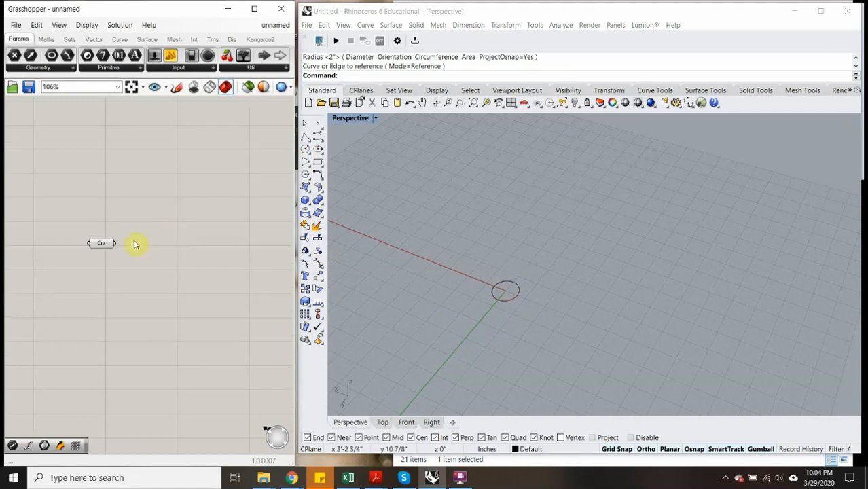
pyautogui.doubleClick(163, 232)
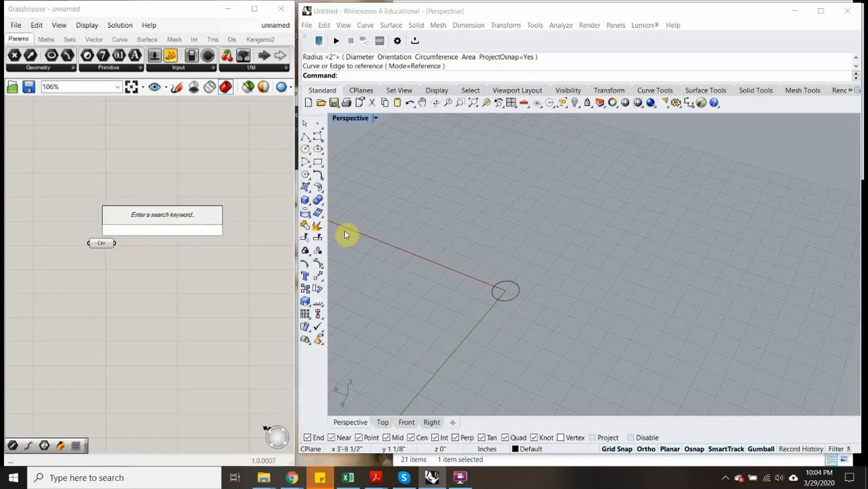
pyautogui.write('rec')
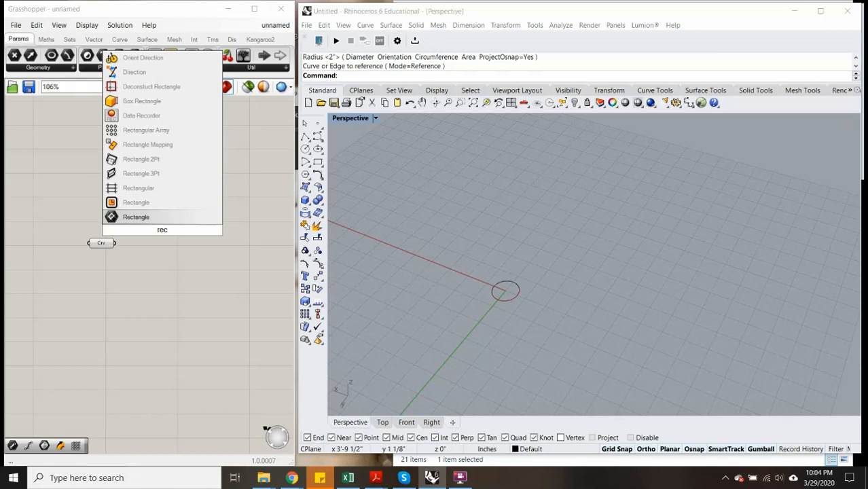
pyautogui.write('tangular ar')
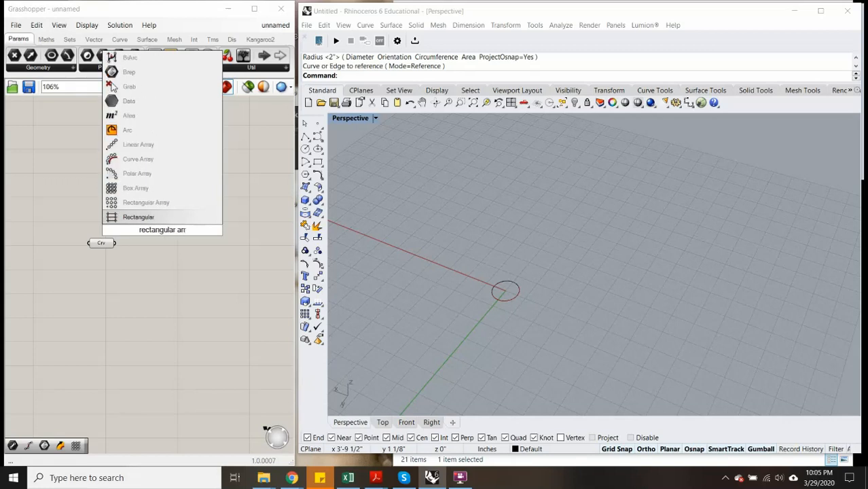
pyautogui.click(120, 203)
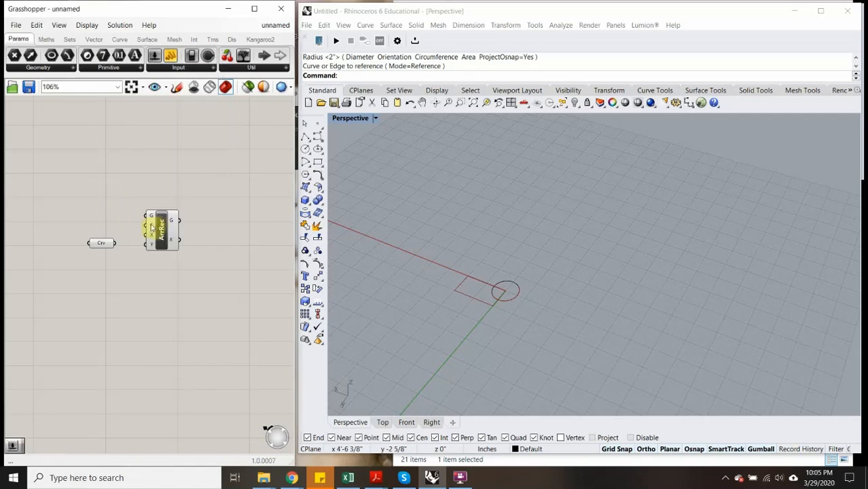
pyautogui.moveTo(155, 226); pyautogui.dragTo(178, 242)
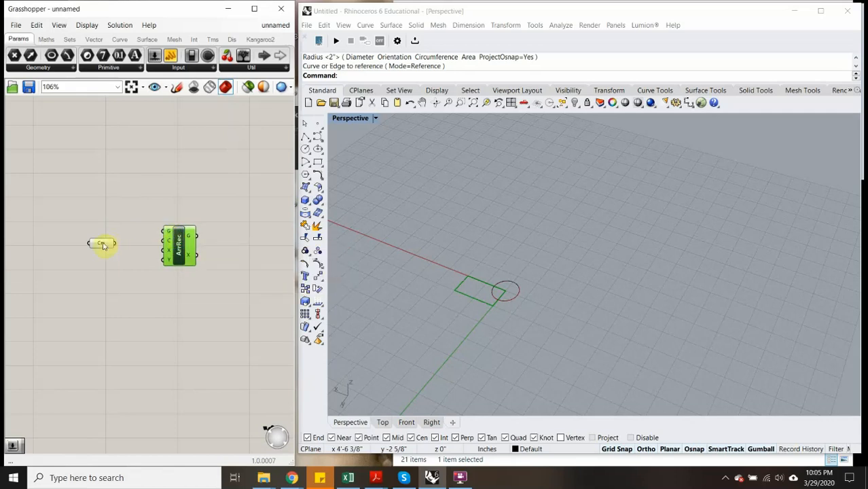
# Line up the Curve parameter with the Rectangular Array's Geometry input and connect the two.
pyautogui.moveTo(112, 245); pyautogui.dragTo(114, 231)
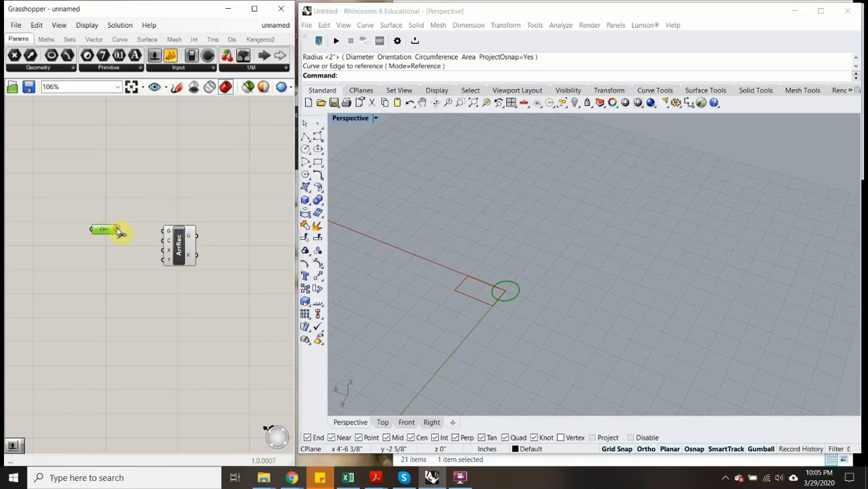
pyautogui.moveTo(117, 231); pyautogui.dragTo(163, 235)
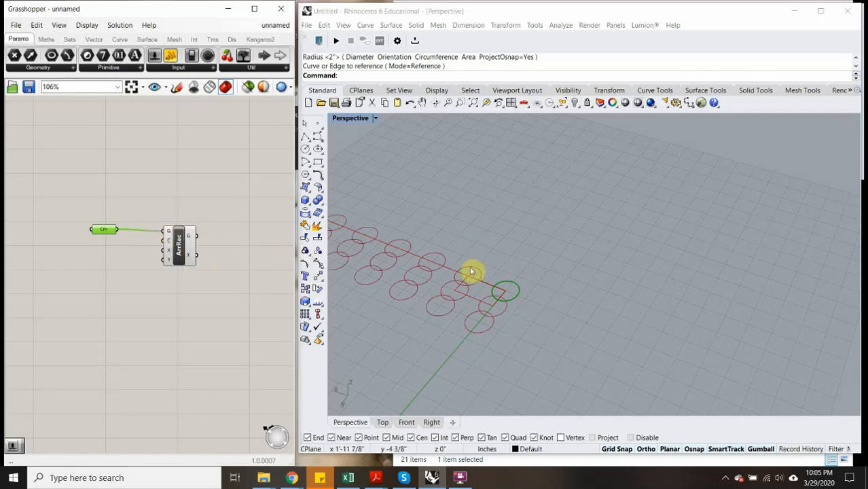
pyautogui.scroll(-3, 475, 267)
pyautogui.scroll(4, 423, 257)
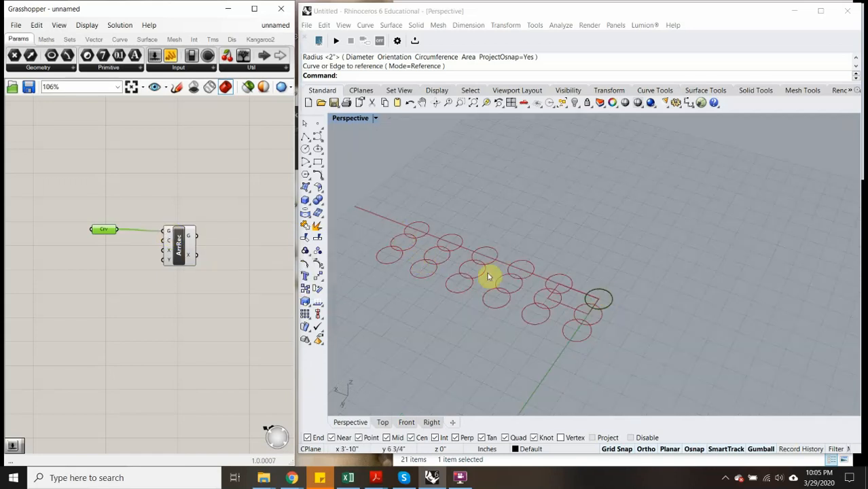
pyautogui.scroll(1, 138, 224)
pyautogui.scroll(4, 167, 233)
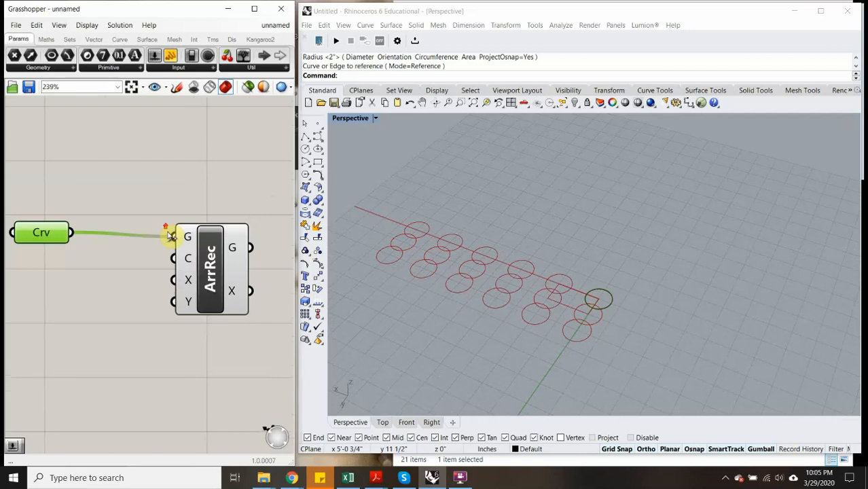
pyautogui.moveTo(173, 236); pyautogui.dragTo(170, 235, button='right')
pyautogui.middleClick(169, 235)
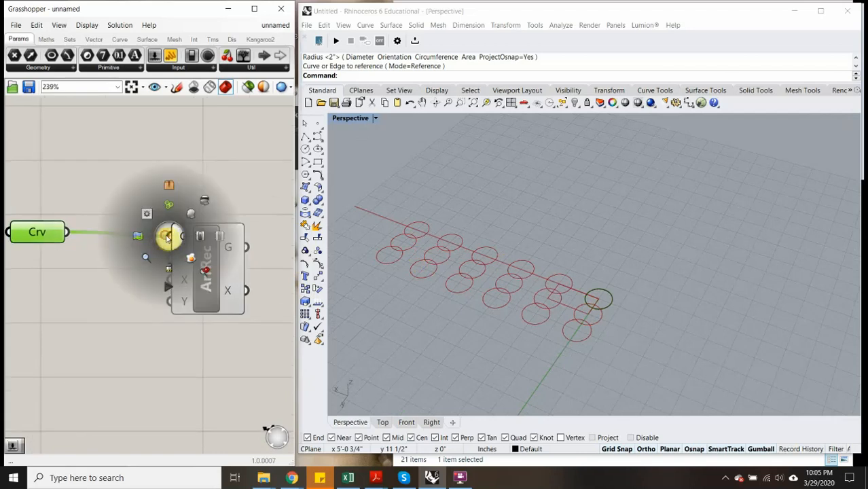
pyautogui.rightClick(175, 240)
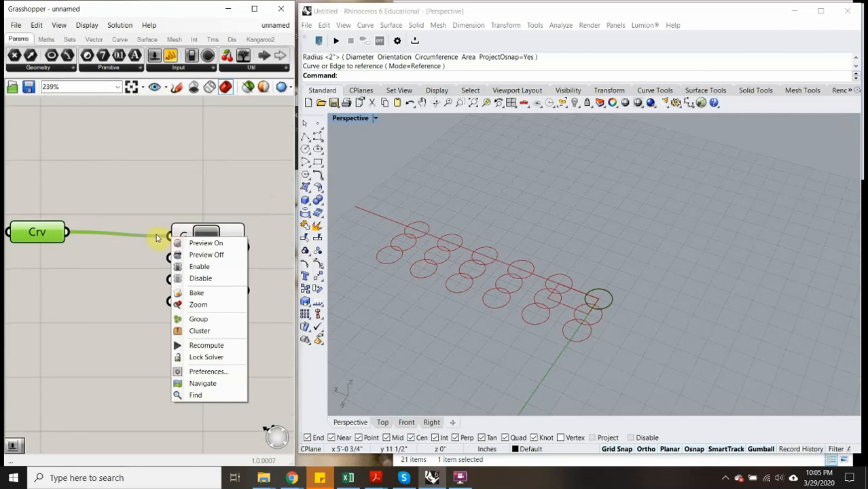
pyautogui.rightClick(154, 238)
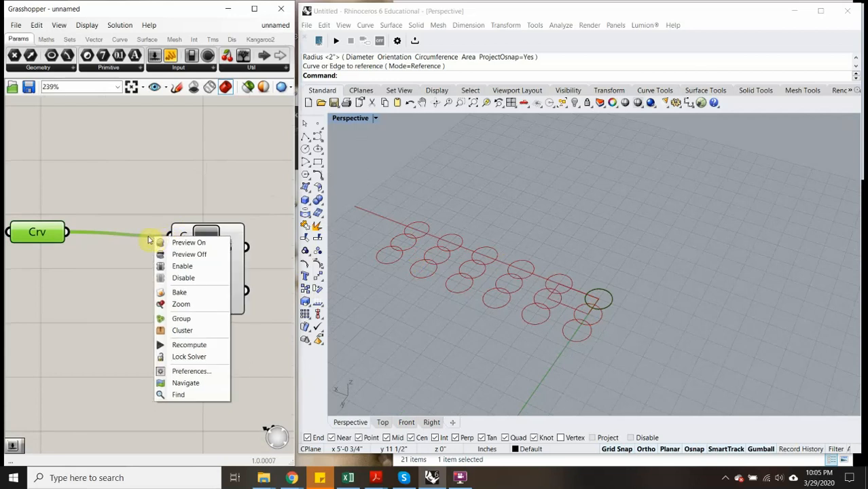
pyautogui.click(122, 261)
pyautogui.rightClick(184, 239)
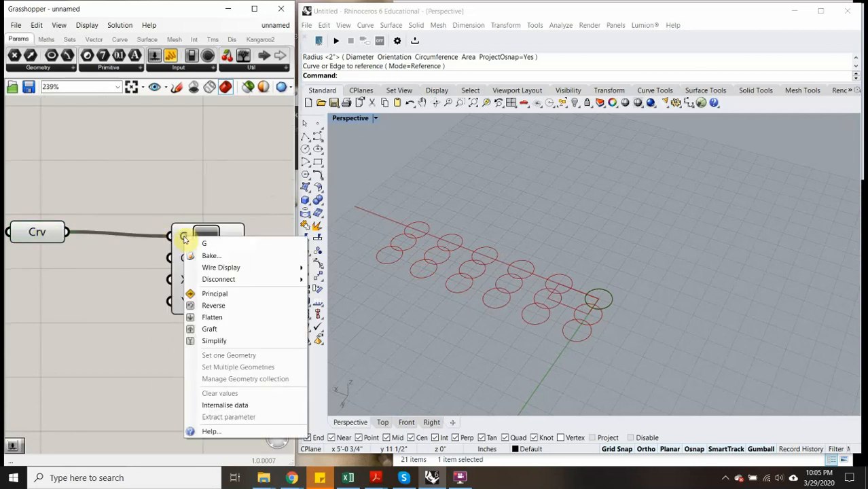
pyautogui.click(185, 235)
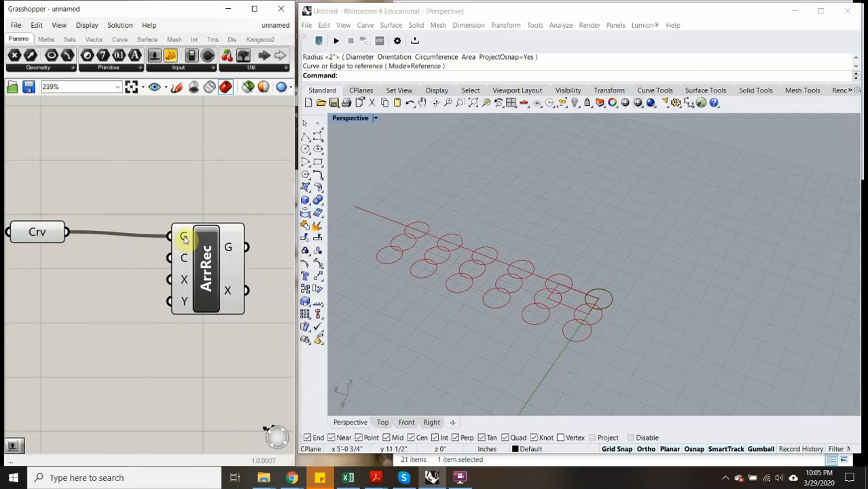
# Disconnect the Curve parameter from the Rectangular Array's Geometry input, and wire it back to the same input.
pyautogui.rightClick(184, 234)
pyautogui.moveTo(217, 286)
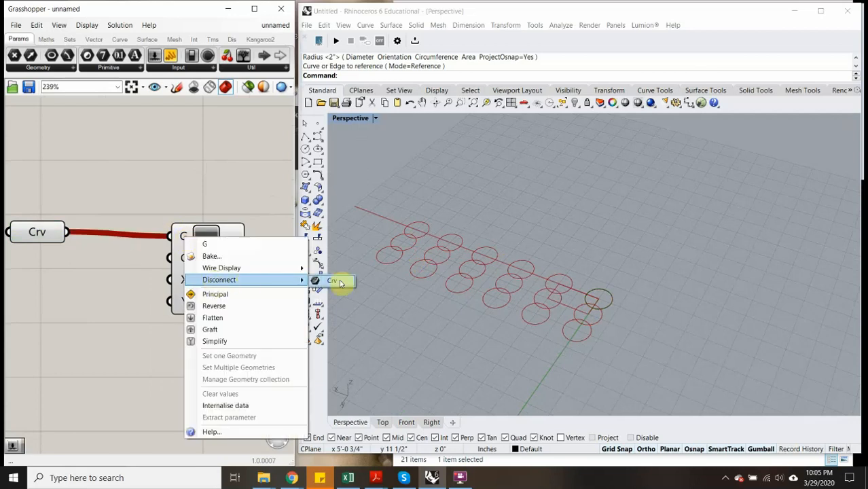
pyautogui.click(331, 280)
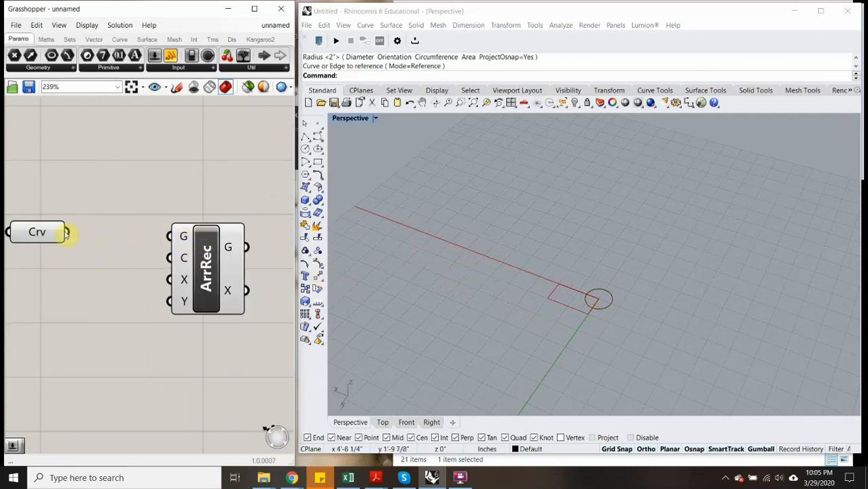
pyautogui.moveTo(68, 233); pyautogui.dragTo(170, 236)
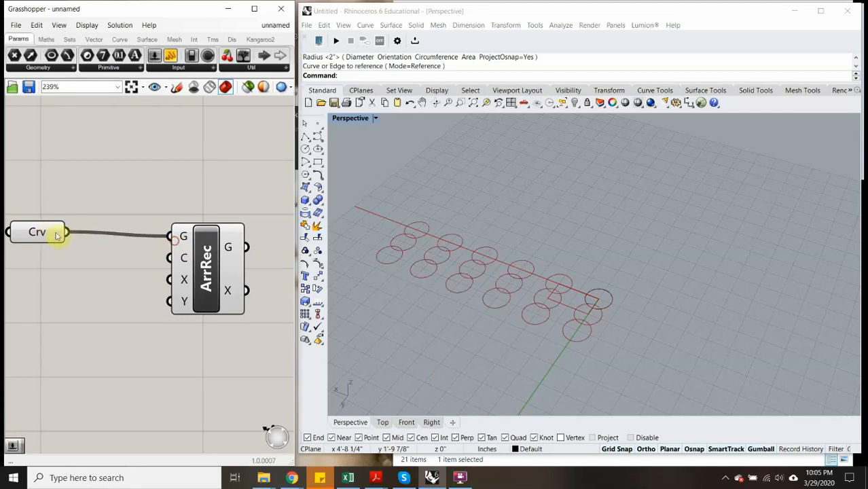
# Draw an ellipse on the empty grid in the Perspective view, behind the array of circles.
pyautogui.moveTo(91, 195); pyautogui.dragTo(168, 215, button='right')
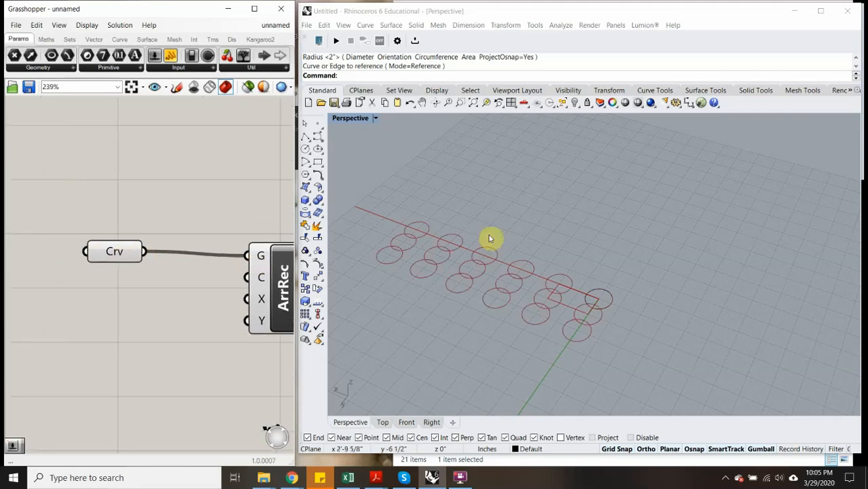
pyautogui.click(319, 149)
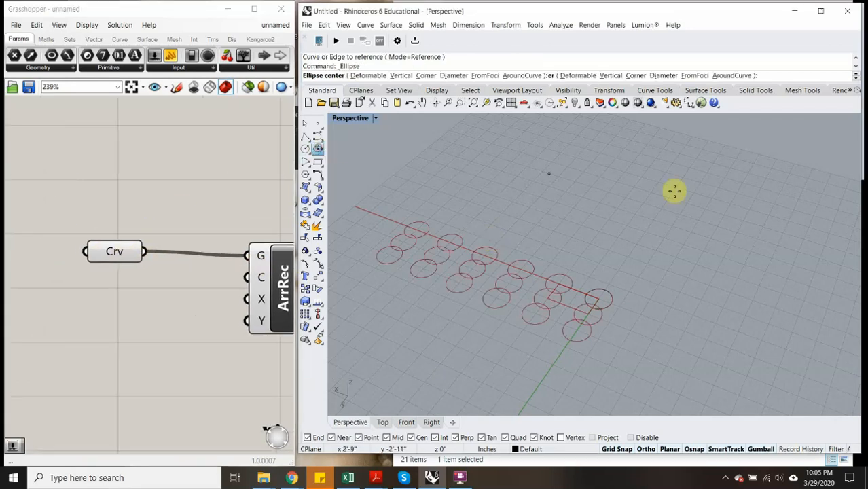
pyautogui.click(650, 216)
pyautogui.click(659, 205)
pyautogui.click(671, 214)
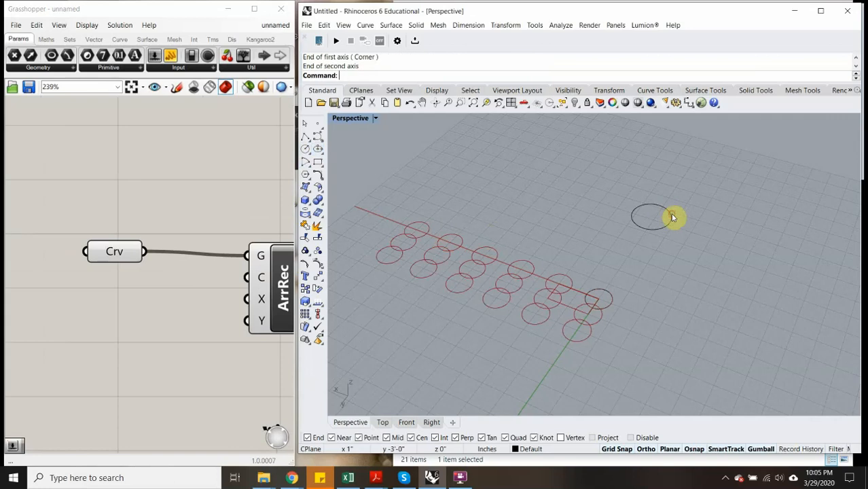
# Add a second Curve parameter to the Grasshopper canvas above the first one.
pyautogui.rightClick(107, 194)
pyautogui.click(85, 188)
pyautogui.doubleClick(85, 187)
pyautogui.write('cr')
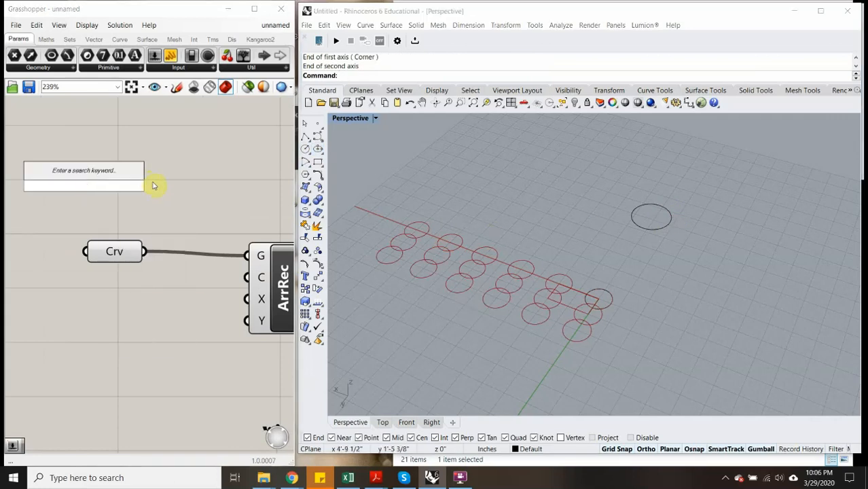
pyautogui.write('v')
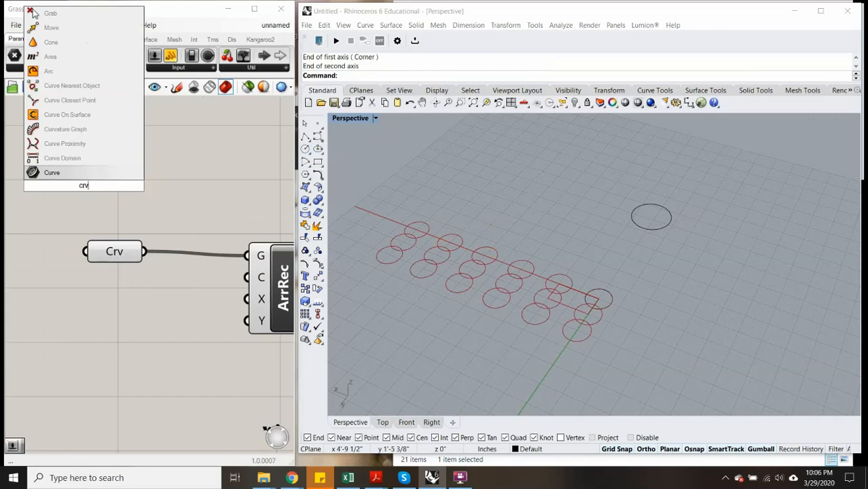
pyautogui.click(60, 168)
# Reference the ellipse as the single curve of the second Curve parameter.
pyautogui.rightClick(114, 192)
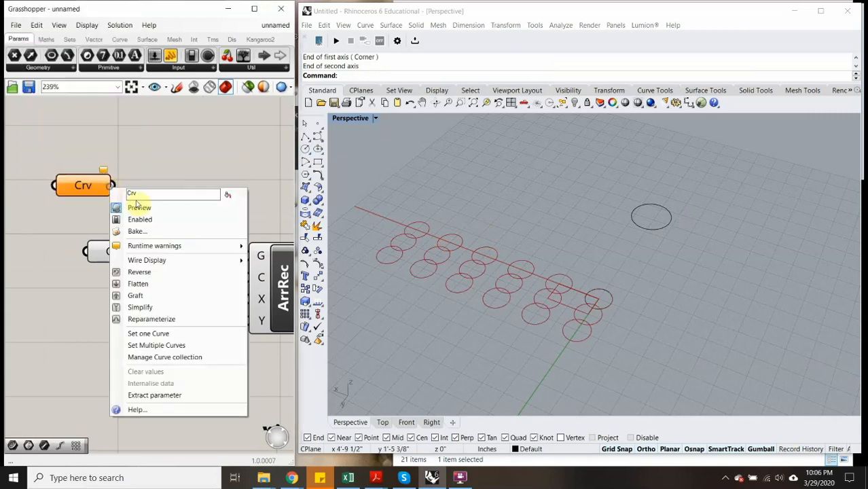
pyautogui.click(169, 333)
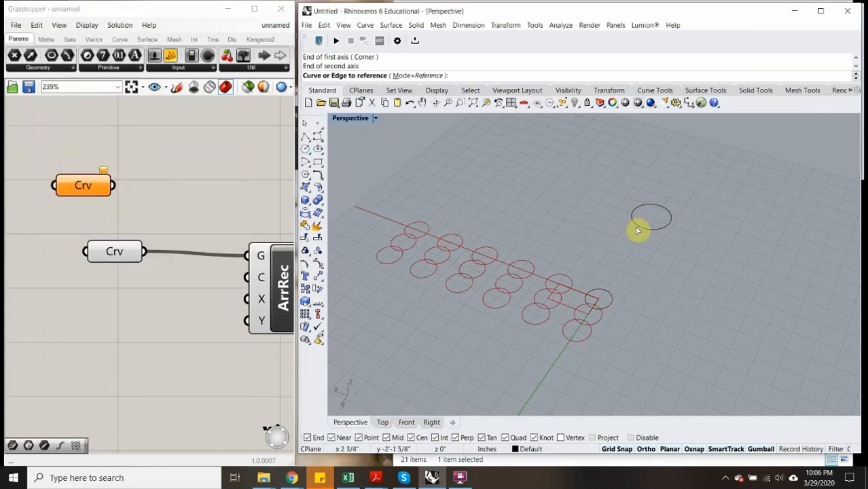
pyautogui.click(636, 225)
# Connect both Curve parameters to the Rectangular Array's Geometry input together, and select the second Curve parameter.
pyautogui.moveTo(116, 190); pyautogui.dragTo(254, 259)
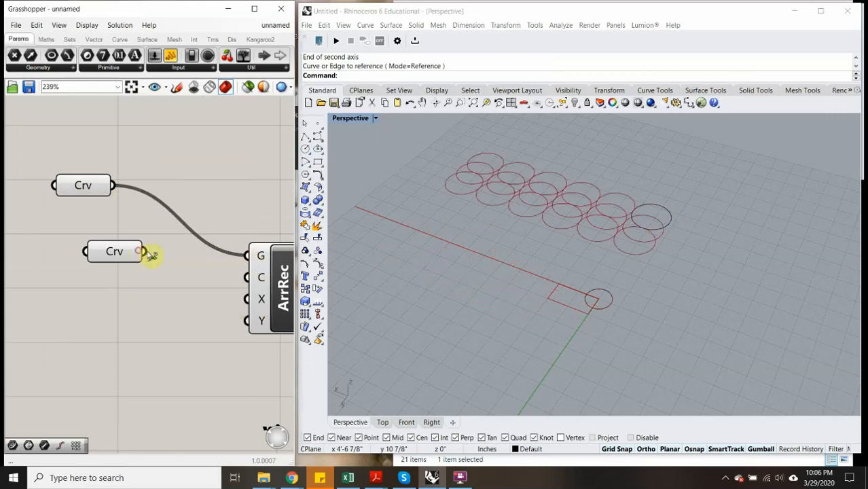
pyautogui.keyDown('shift'); pyautogui.moveTo(144, 252); pyautogui.dragTo(256, 255); pyautogui.keyUp('shift')
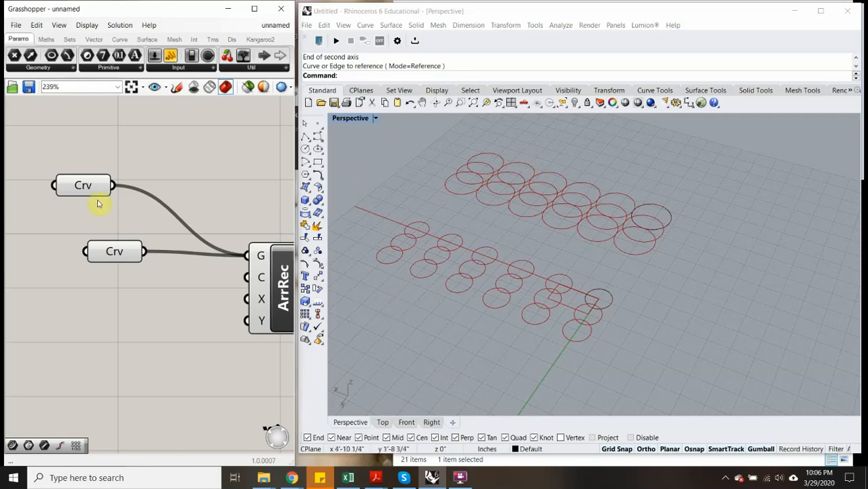
pyautogui.click(65, 186)
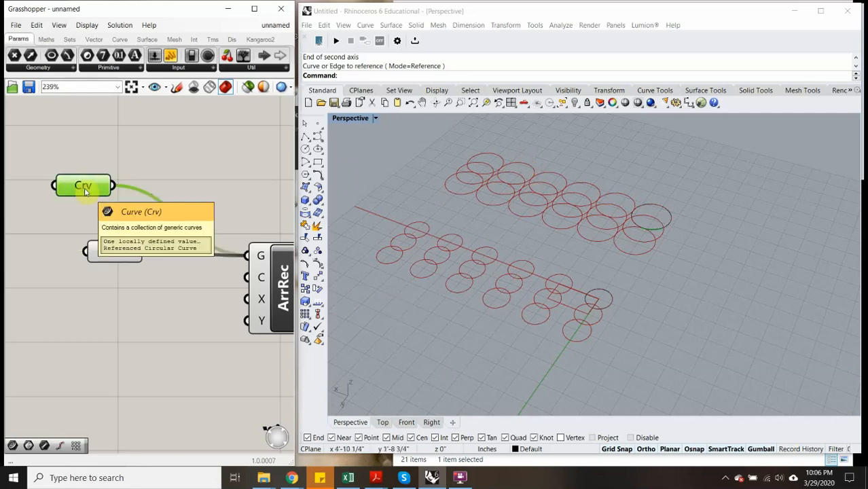
# Delete the second Curve parameter from the Grasshopper canvas and the ellipse from the Rhino Perspective view.
pyautogui.press('Delete')
pyautogui.click(651, 229)
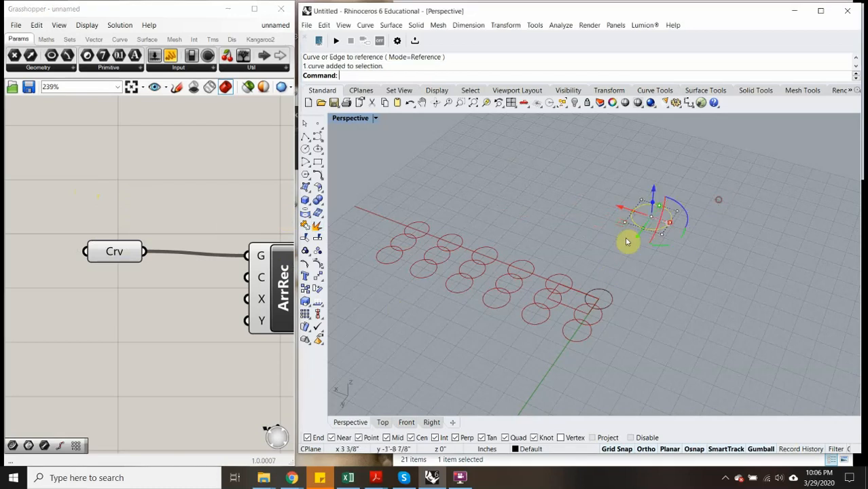
pyautogui.press('Delete')
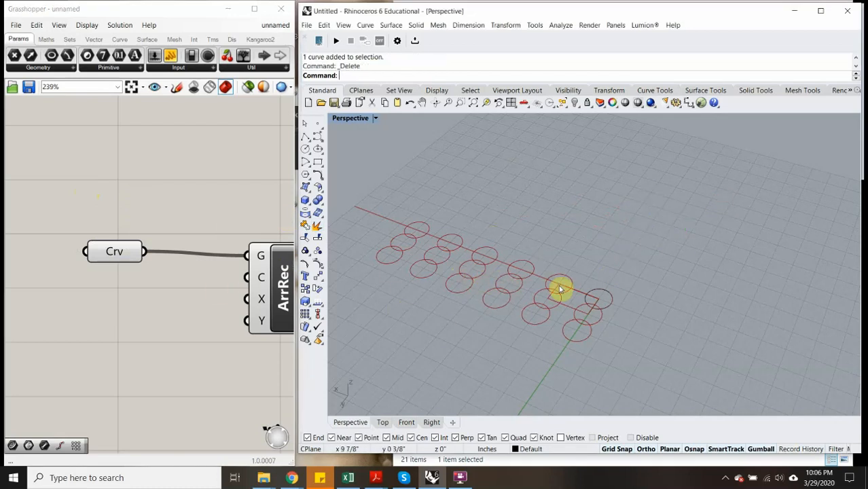
# Move the remaining Curve parameter level with the Rectangular Array's Geometry input and add a Rectangle parameter directly beneath it.
pyautogui.moveTo(217, 283); pyautogui.dragTo(148, 256, button='right')
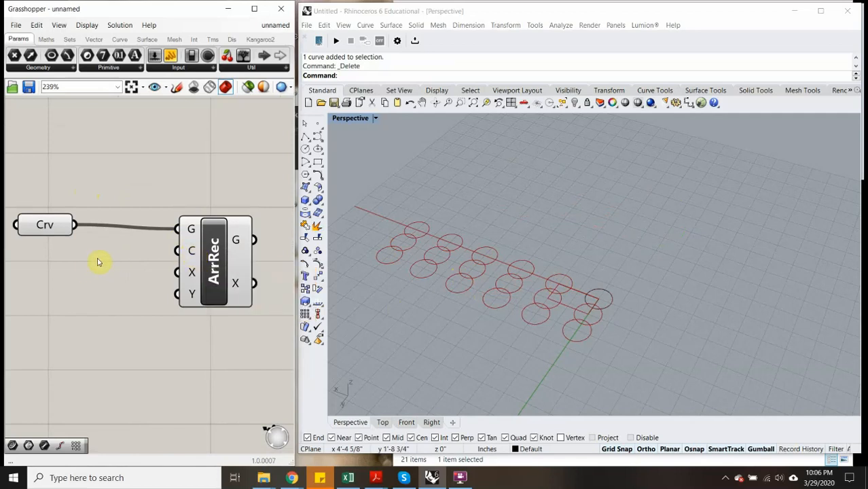
pyautogui.moveTo(47, 228); pyautogui.dragTo(87, 232)
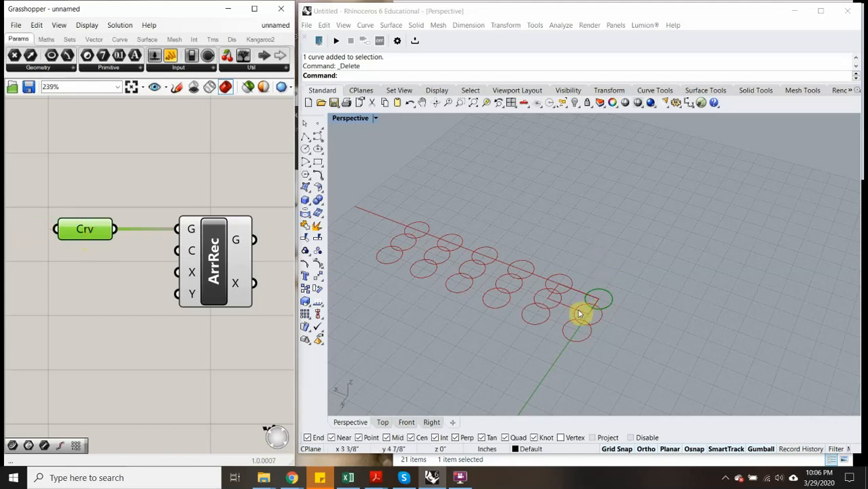
pyautogui.doubleClick(97, 268)
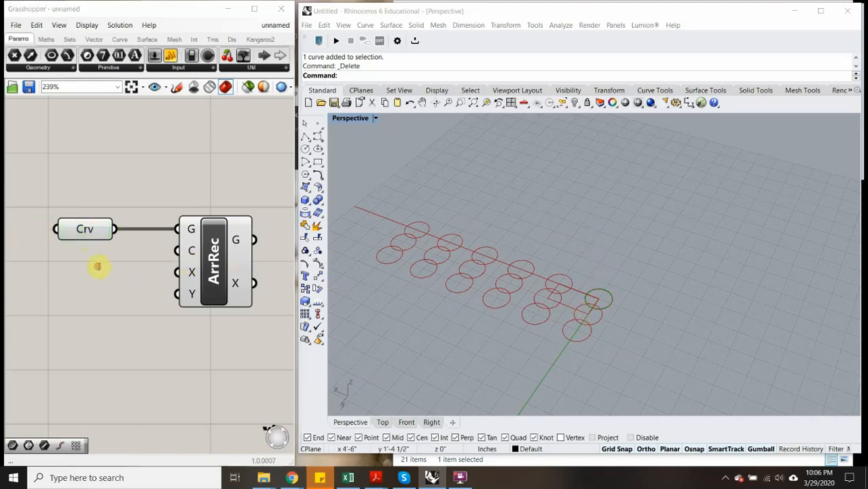
pyautogui.write('rec')
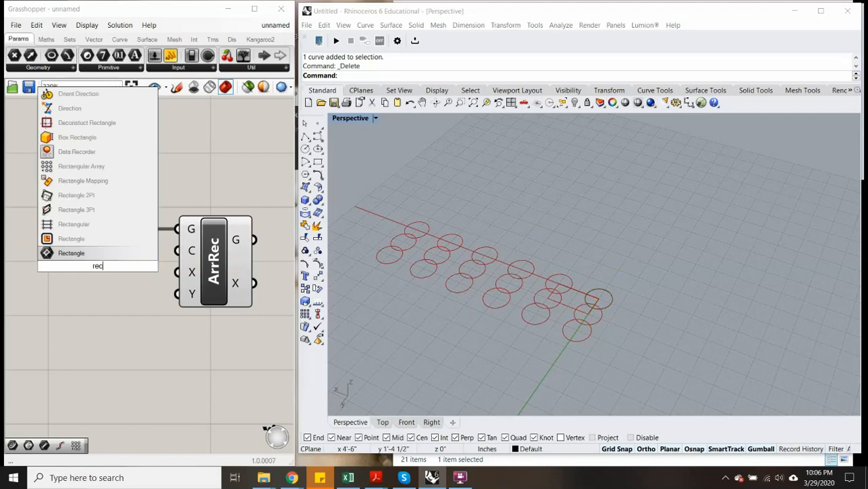
pyautogui.click(74, 253)
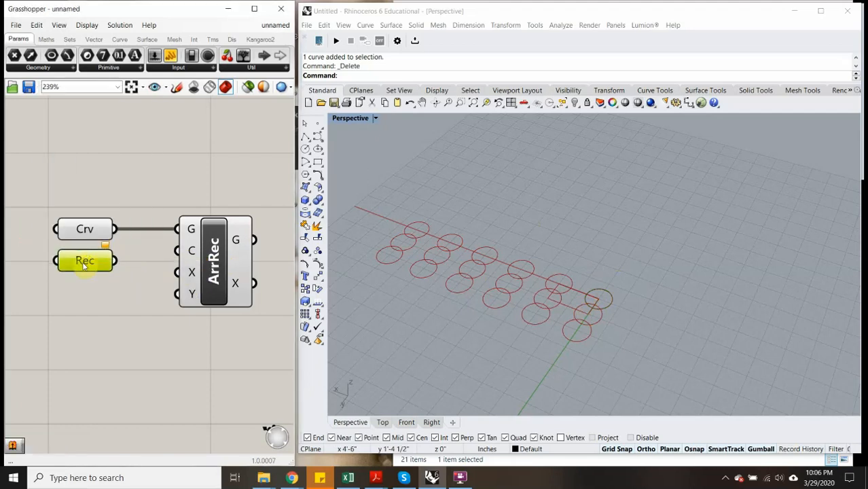
# Connect the Rectangle parameter to the Rectangular Array's Cell input.
pyautogui.rightClick(81, 263)
pyautogui.click(59, 281)
pyautogui.moveTo(114, 260); pyautogui.dragTo(178, 252)
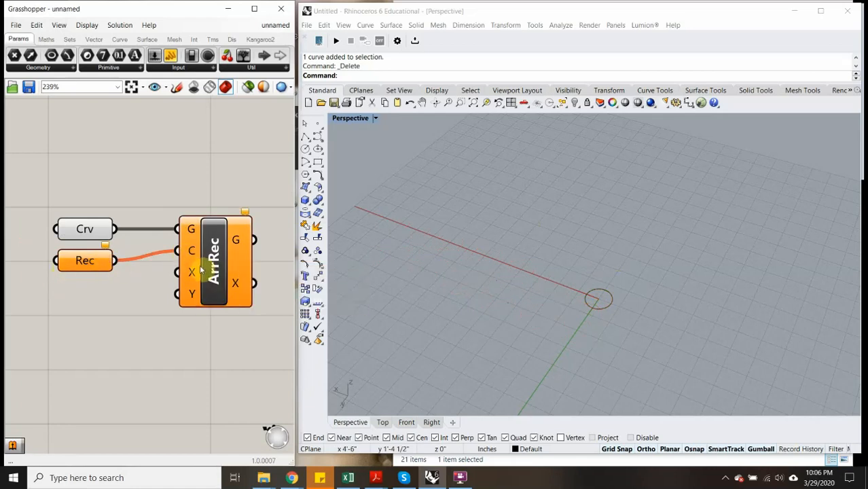
# Define one rectangle for the Rectangle parameter with Grid Snap off, drawn from the circle's centre away from the green axis.
pyautogui.rightClick(99, 262)
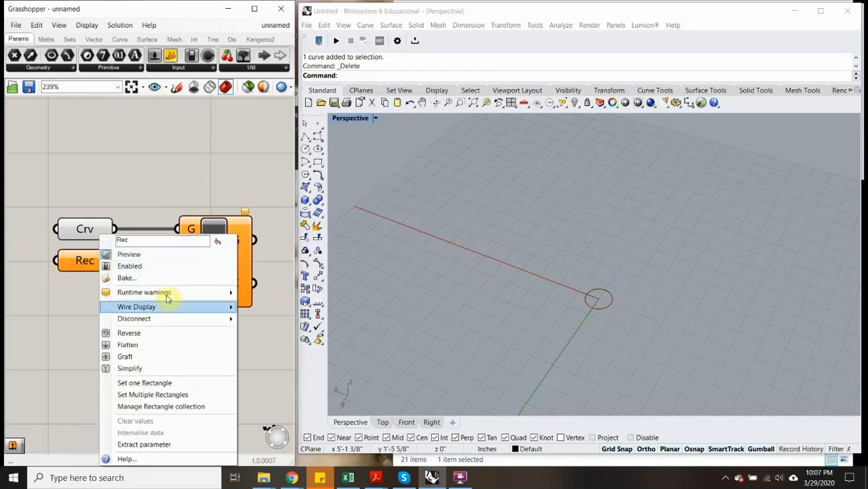
pyautogui.click(150, 384)
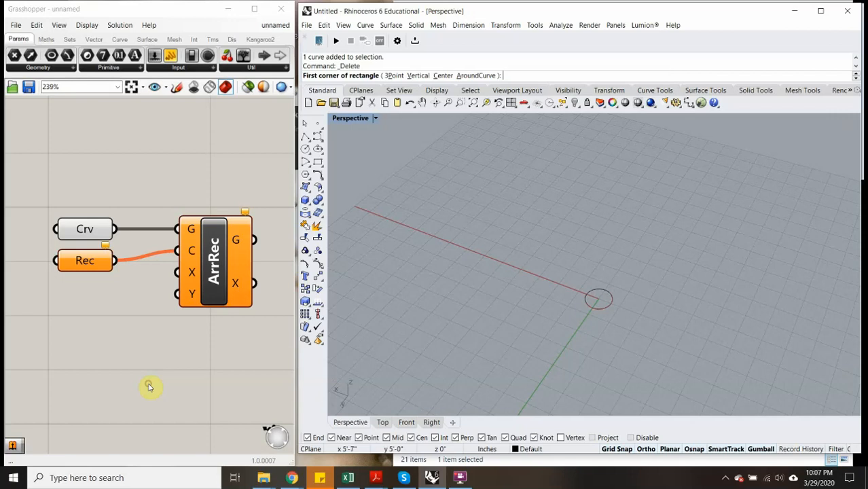
pyautogui.scroll(5, 607, 296)
pyautogui.scroll(-3, 557, 302)
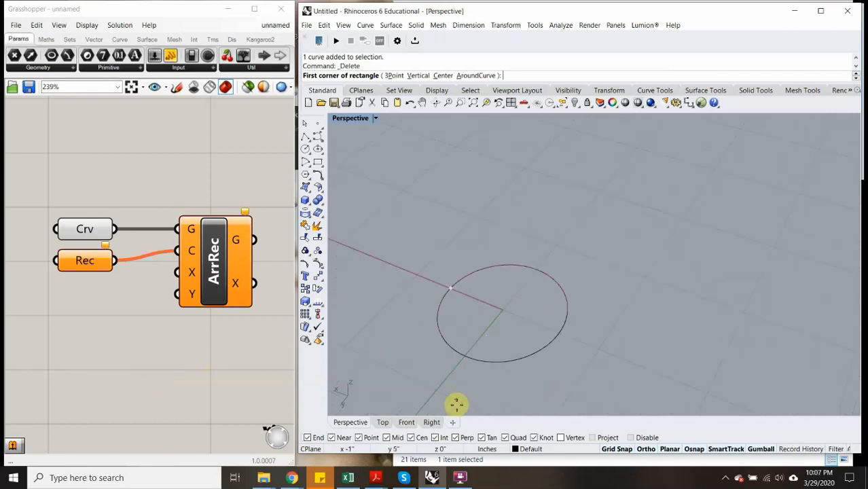
pyautogui.click(616, 449)
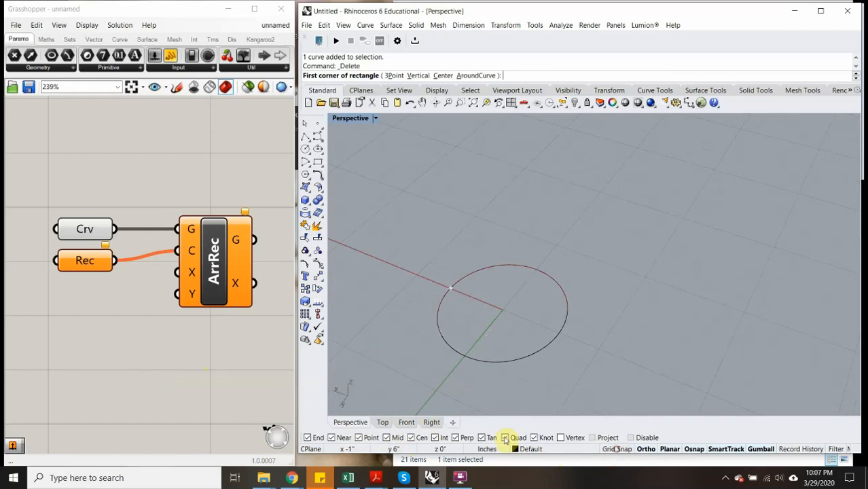
pyautogui.click(411, 438)
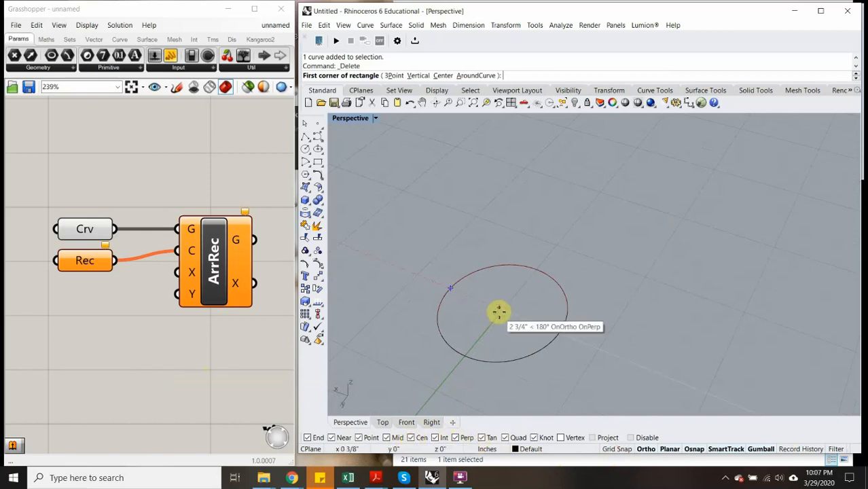
pyautogui.click(500, 350)
pyautogui.scroll(-5, 471, 285)
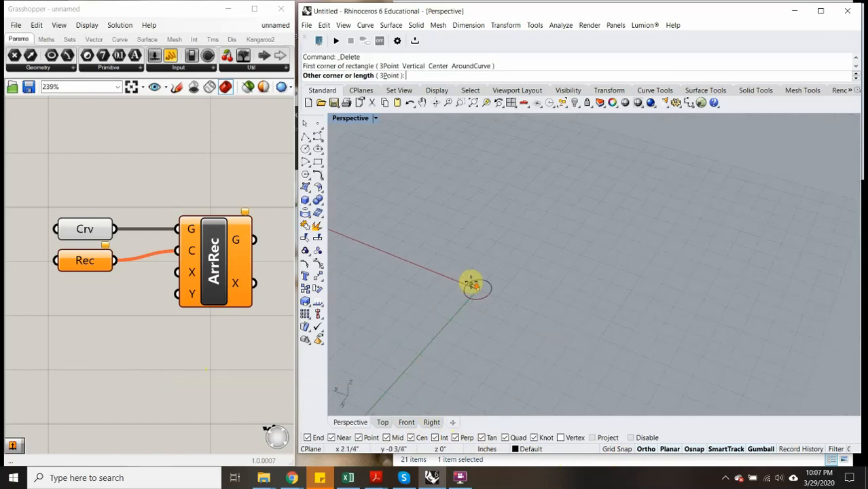
pyautogui.scroll(5, 468, 268)
pyautogui.scroll(-4, 475, 265)
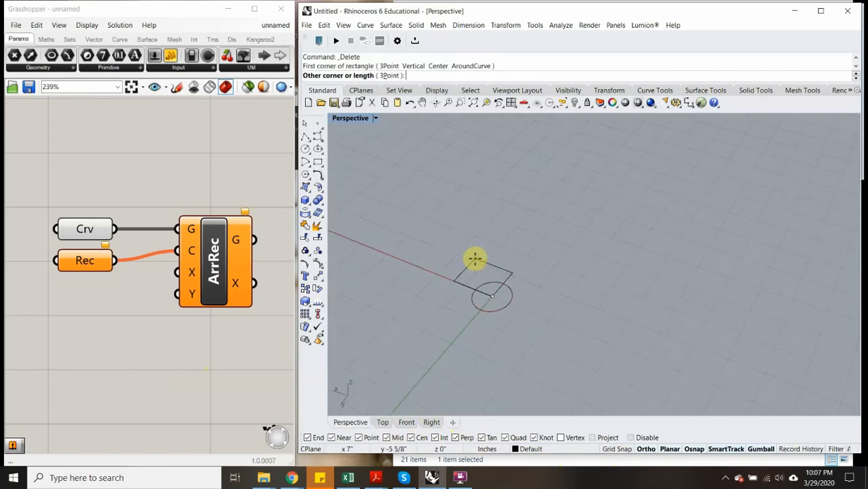
pyautogui.click(482, 265)
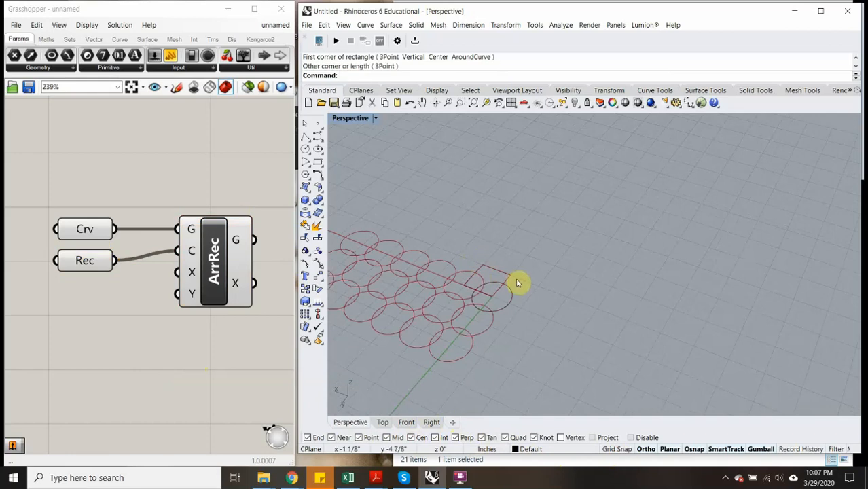
# Redefine the Rectangle parameter's single rectangle from the circle's centre, making it larger at about 7 1/2" by 7 3/8".
pyautogui.rightClick(87, 264)
pyautogui.click(138, 382)
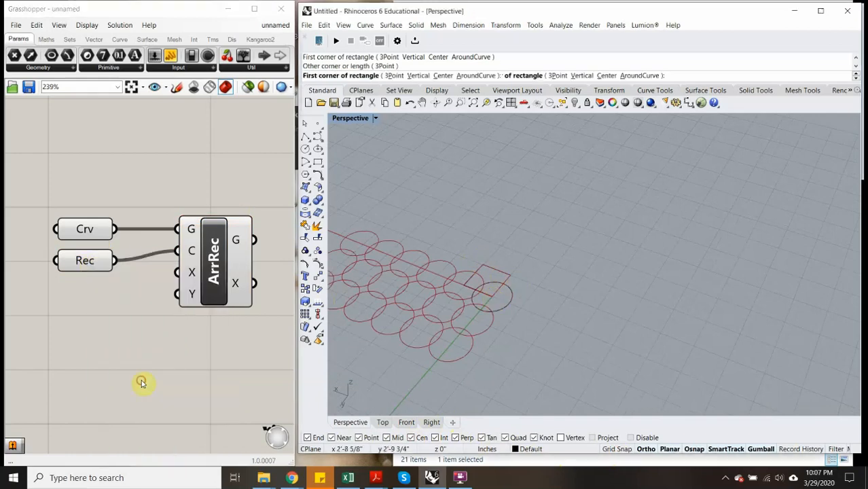
pyautogui.scroll(5, 496, 295)
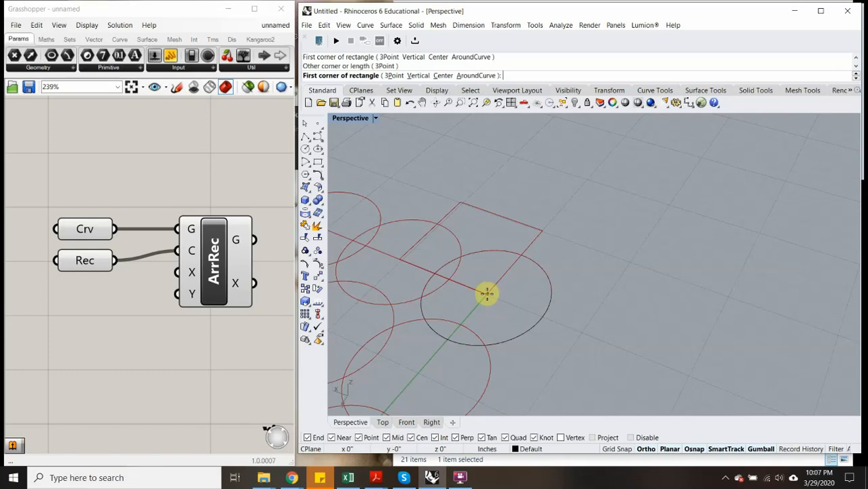
pyautogui.click(495, 341)
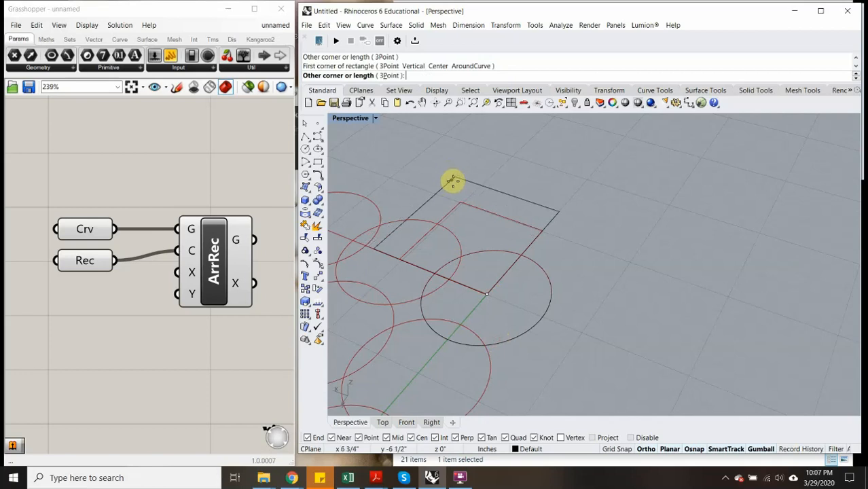
pyautogui.click(451, 171)
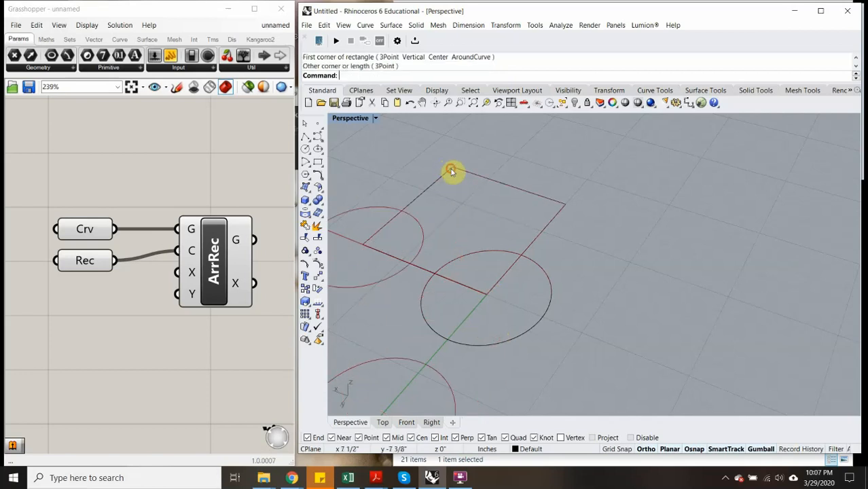
pyautogui.scroll(-5, 464, 198)
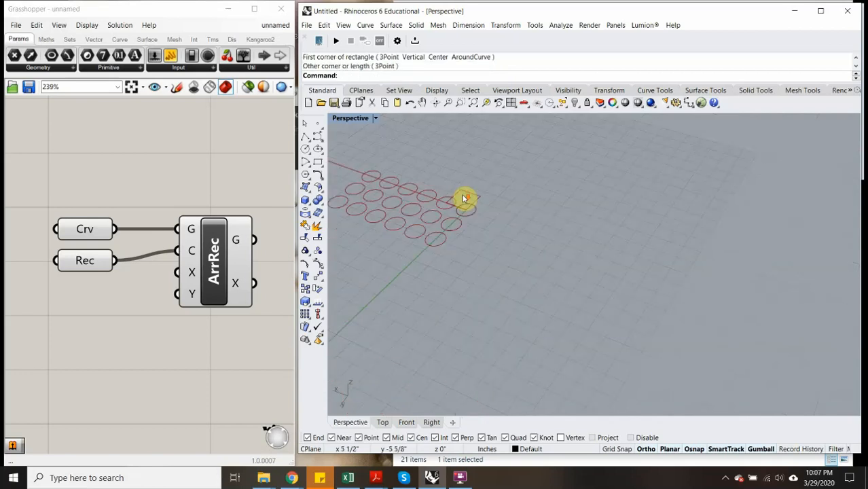
pyautogui.moveTo(449, 207); pyautogui.dragTo(571, 263, button='right')
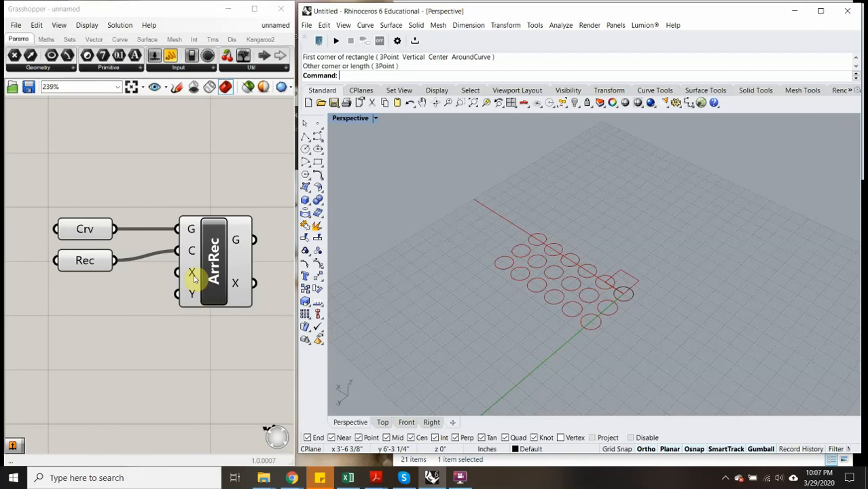
# Add a Number Slider to the Grasshopper canvas below the Rectangle parameter and try out its grip.
pyautogui.doubleClick(93, 349)
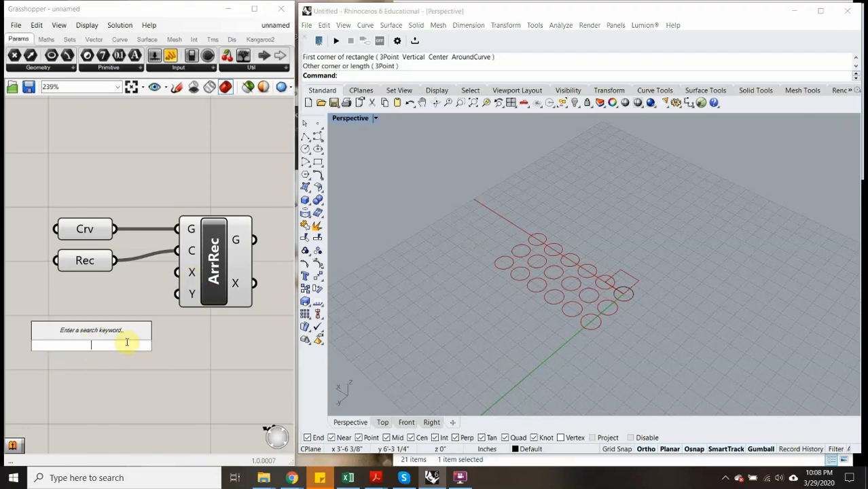
pyautogui.write('slid')
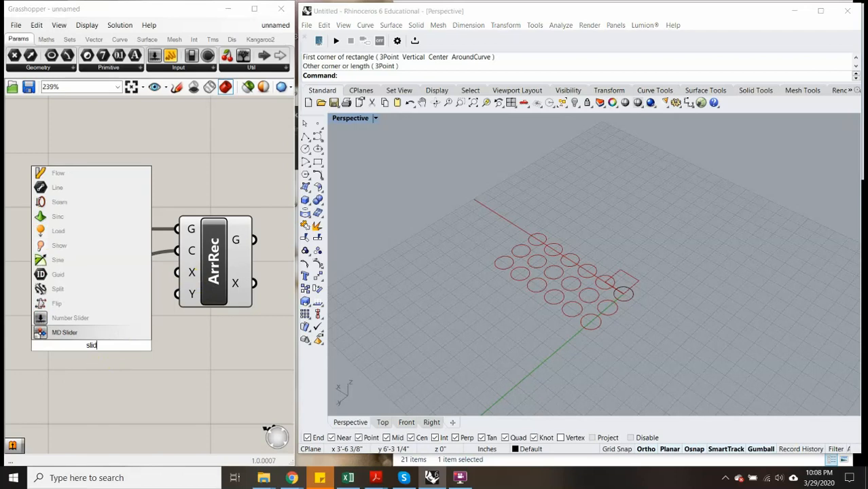
pyautogui.click(71, 318)
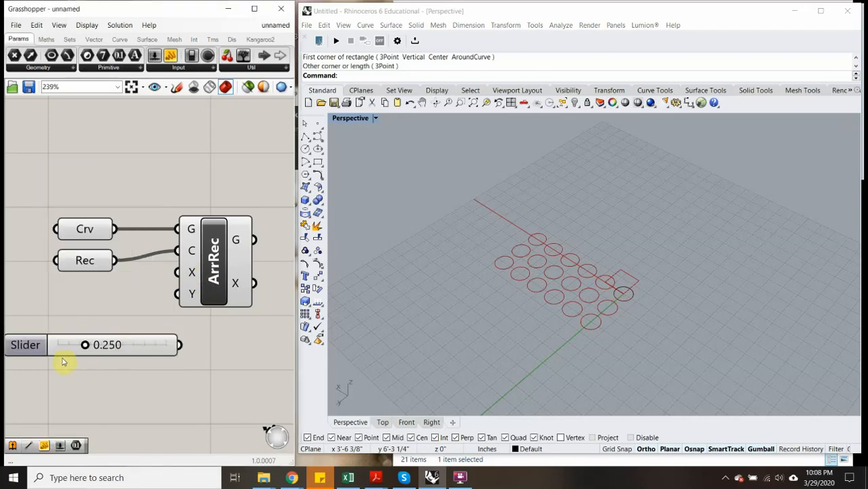
pyautogui.moveTo(83, 372); pyautogui.dragTo(104, 366, button='right')
pyautogui.moveTo(106, 337)
pyautogui.mouseDown()
pyautogui.moveTo(76, 341)
pyautogui.moveTo(204, 337)
pyautogui.moveTo(105, 348)
pyautogui.mouseUp()
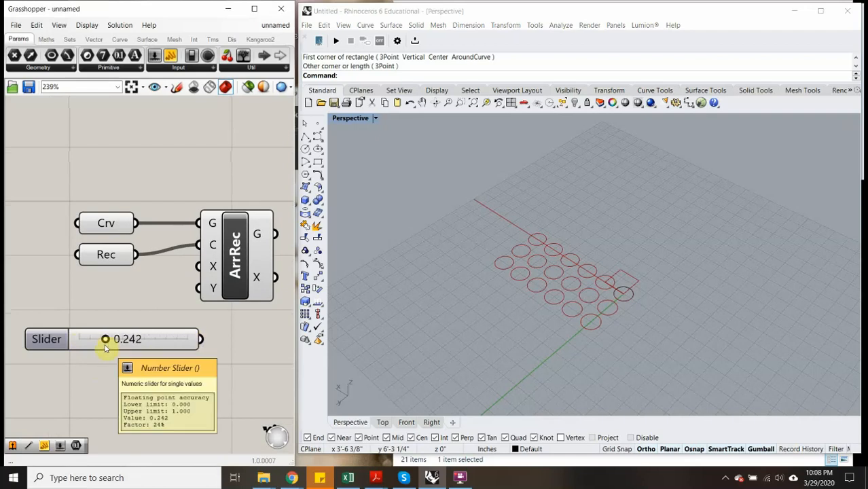
# Set the Number Slider's maximum to 50 and its rounding to integers.
pyautogui.doubleClick(54, 339)
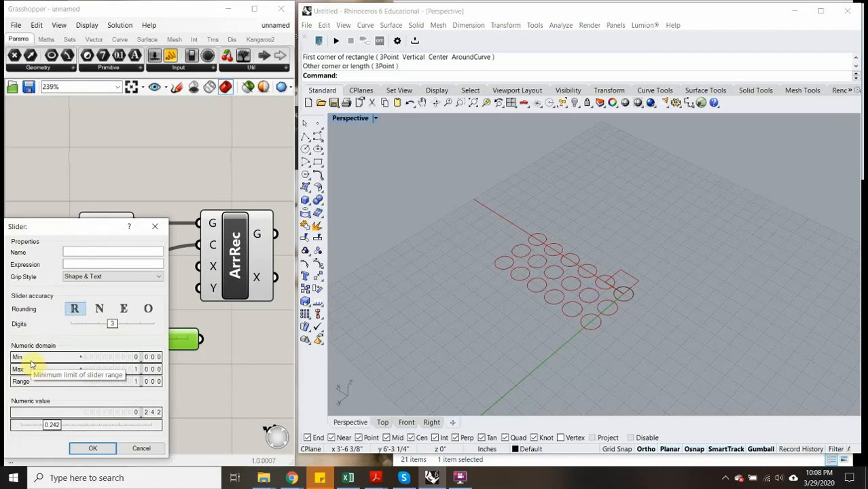
pyautogui.doubleClick(135, 368)
pyautogui.write('50')
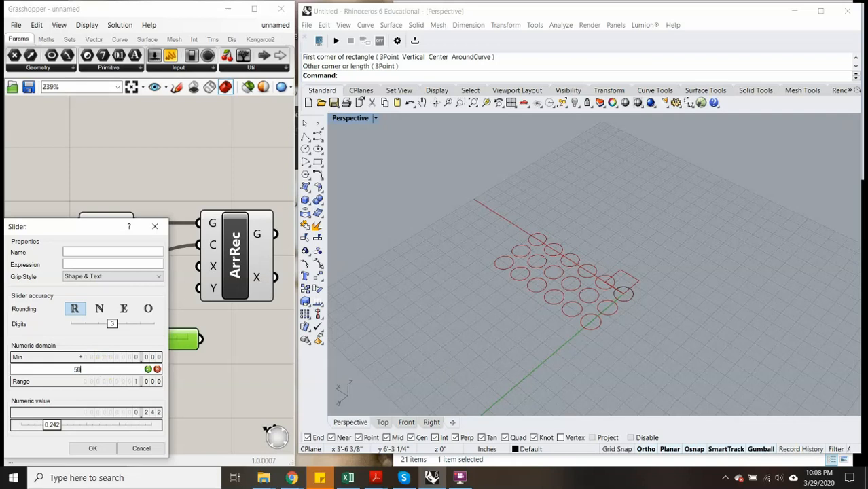
pyautogui.click(148, 369)
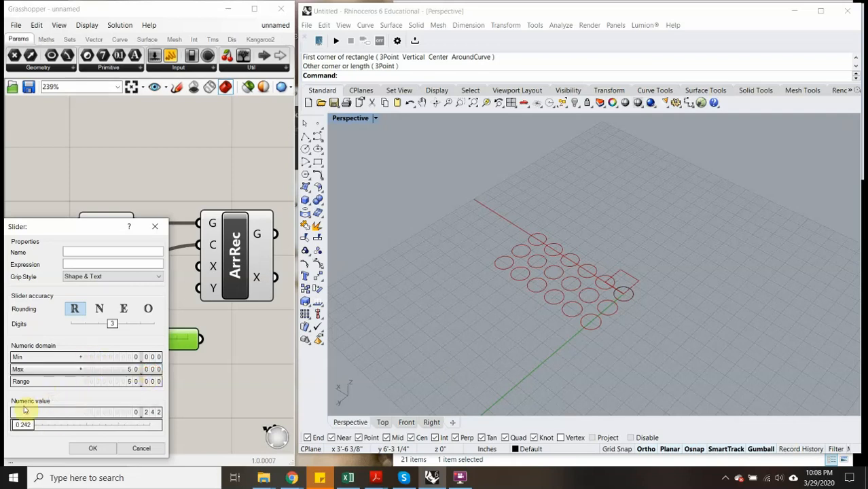
pyautogui.click(105, 311)
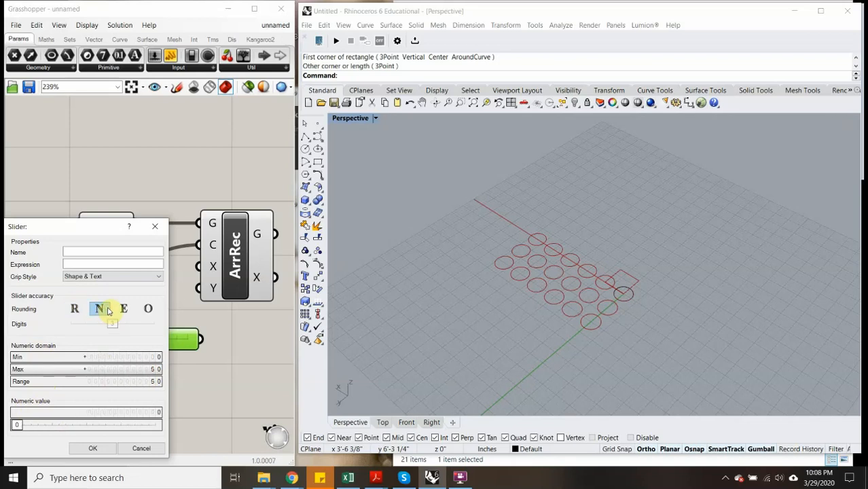
pyautogui.click(105, 448)
# Place the slider just below the Rectangle parameter and connect it to the Rectangular Array's X Count and Y Count inputs.
pyautogui.moveTo(138, 337); pyautogui.dragTo(107, 326)
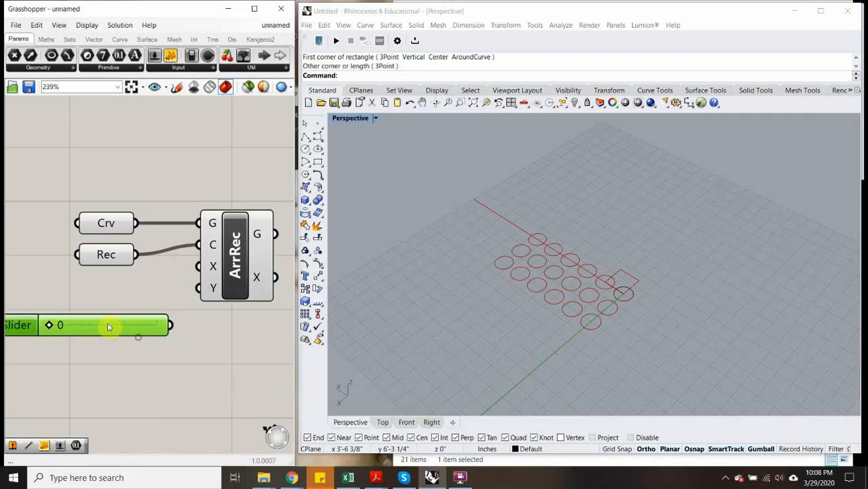
pyautogui.scroll(-2, 133, 343)
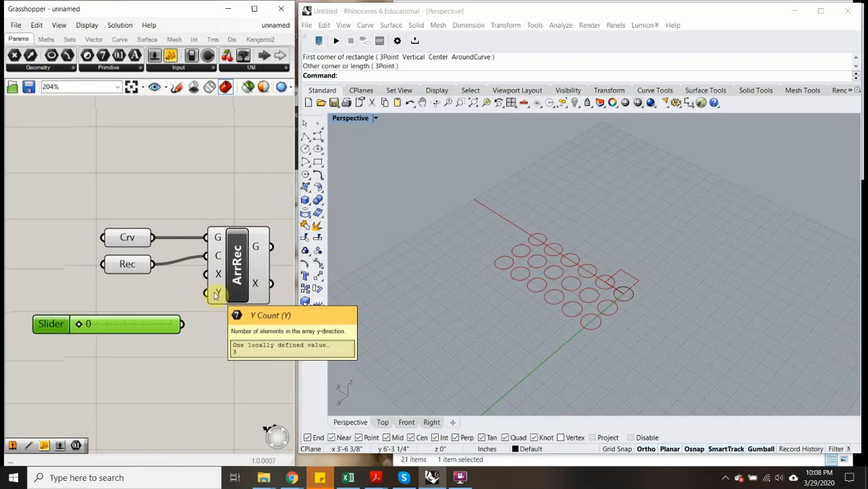
pyautogui.moveTo(48, 326); pyautogui.dragTo(43, 307)
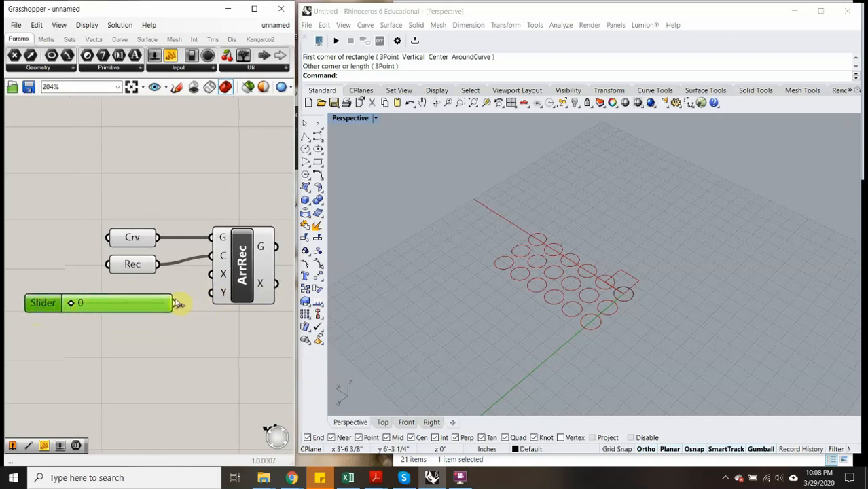
pyautogui.moveTo(174, 303); pyautogui.dragTo(215, 293)
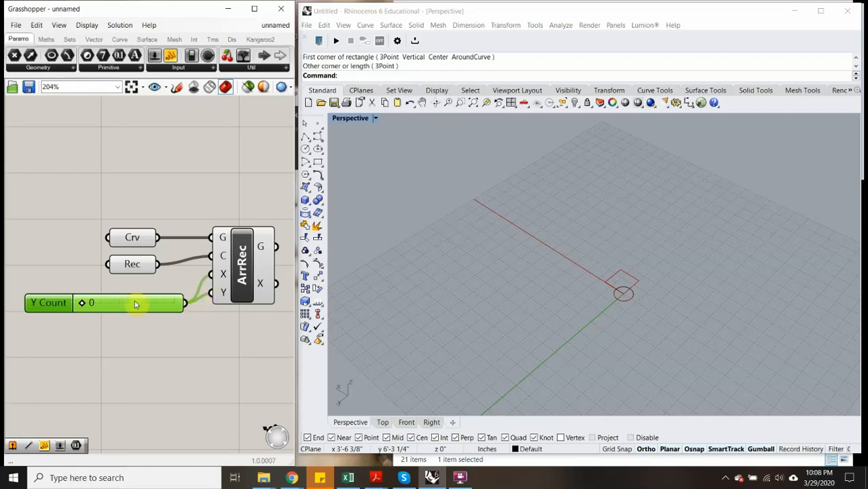
# Raise the count slider to 50 to enlarge the array of circles in both directions.
pyautogui.moveTo(82, 304); pyautogui.dragTo(87, 303)
pyautogui.moveTo(96, 303); pyautogui.dragTo(175, 306)
pyautogui.scroll(-10, 498, 254)
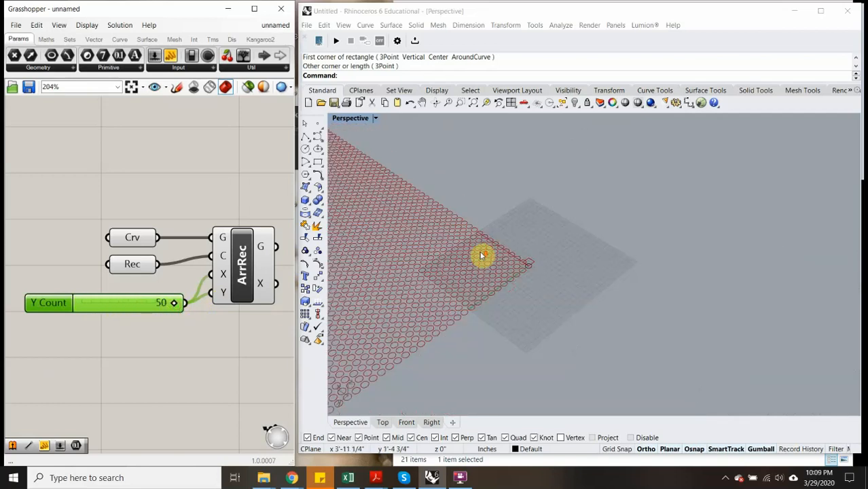
# Lower the count slider to 15 to reduce the array of circles in both directions.
pyautogui.scroll(5, 398, 250)
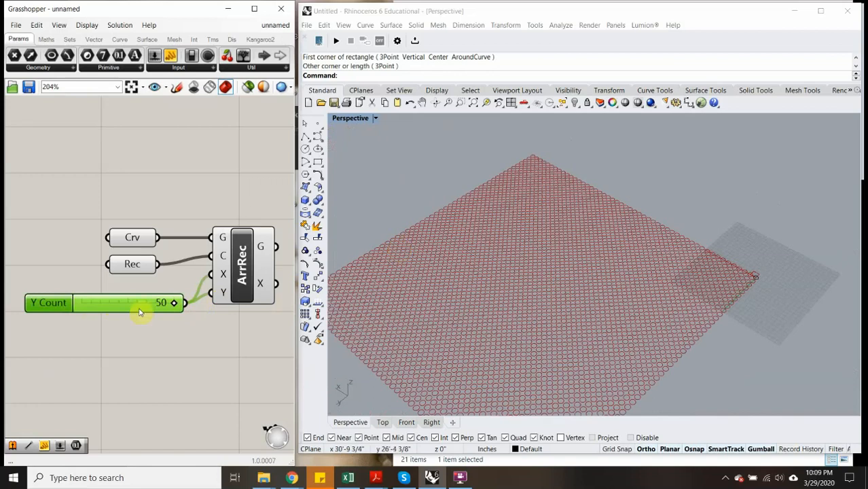
pyautogui.moveTo(169, 304); pyautogui.dragTo(109, 304)
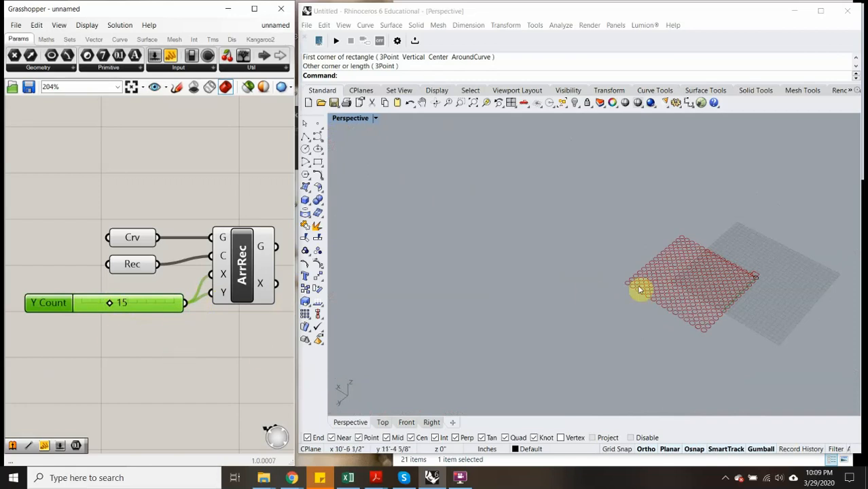
pyautogui.scroll(5, 713, 277)
pyautogui.moveTo(694, 307); pyautogui.dragTo(657, 287, button='right')
pyautogui.click(176, 346)
pyautogui.scroll(-2, 255, 322)
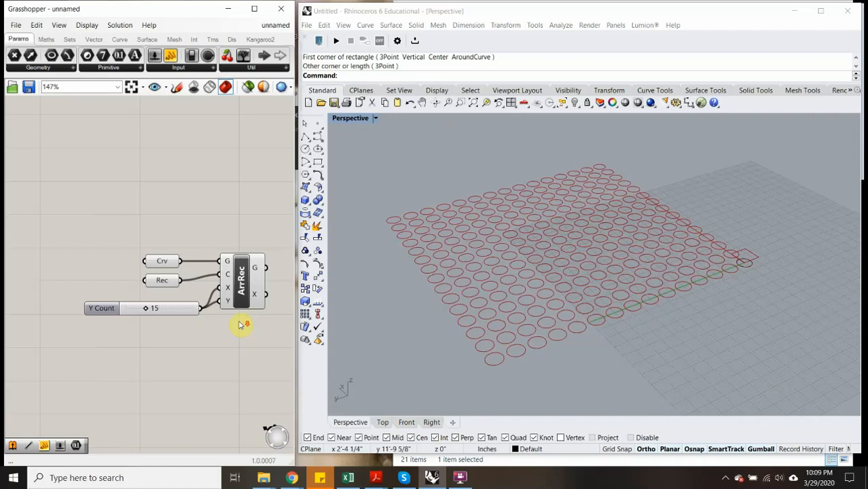
# Add an Extrude component beside the Rectangular Array and connect the array's Geometry output to its Base input.
pyautogui.moveTo(242, 320); pyautogui.dragTo(142, 320, button='right')
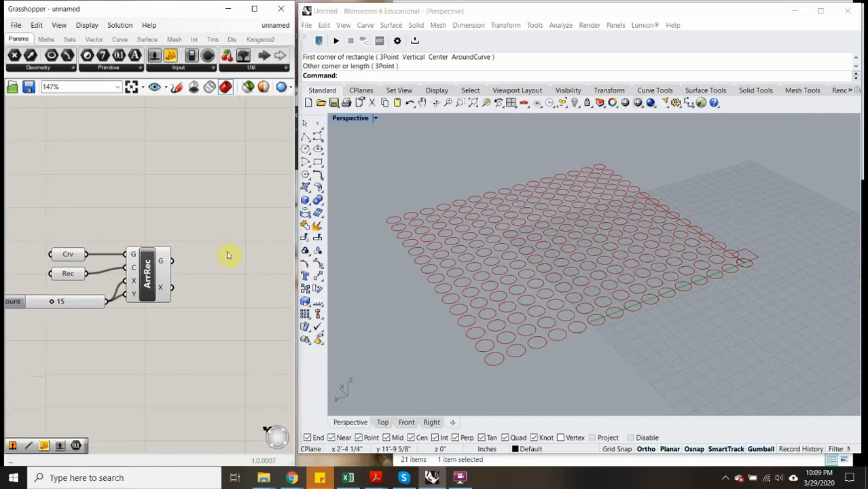
pyautogui.moveTo(471, 297); pyautogui.dragTo(518, 276, button='right')
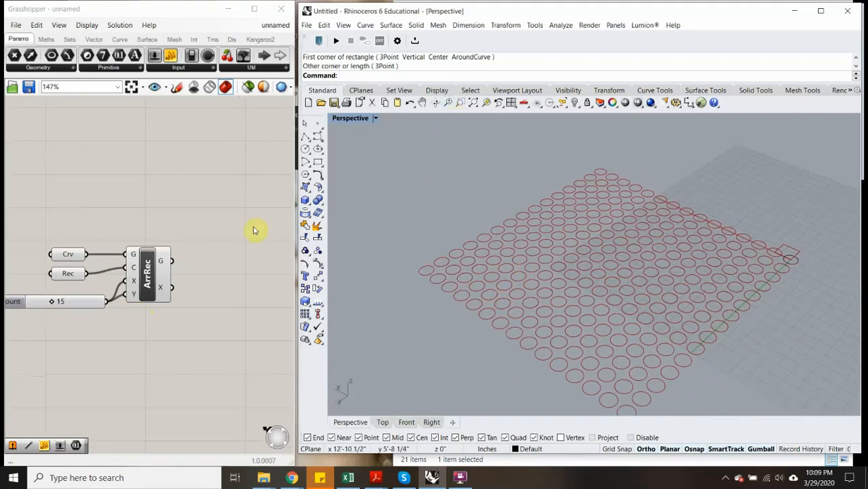
pyautogui.moveTo(194, 208); pyautogui.dragTo(150, 202, button='right')
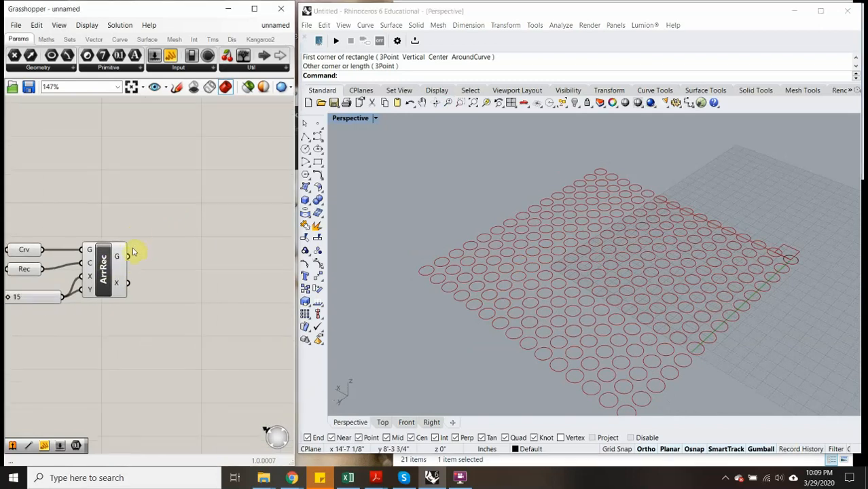
pyautogui.doubleClick(212, 235)
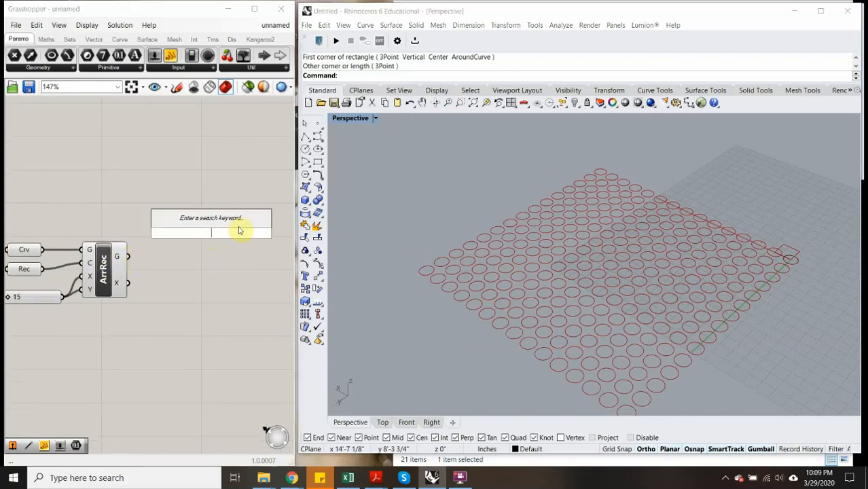
pyautogui.write('extru')
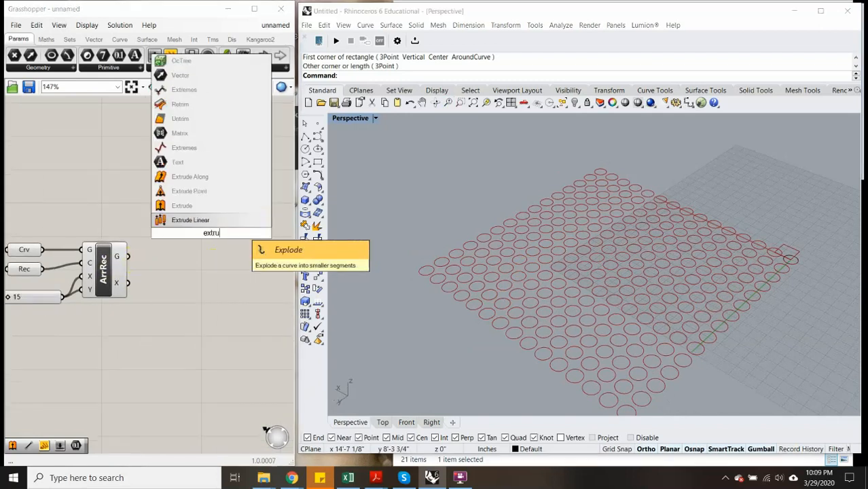
pyautogui.click(178, 205)
pyautogui.moveTo(201, 231); pyautogui.dragTo(217, 243)
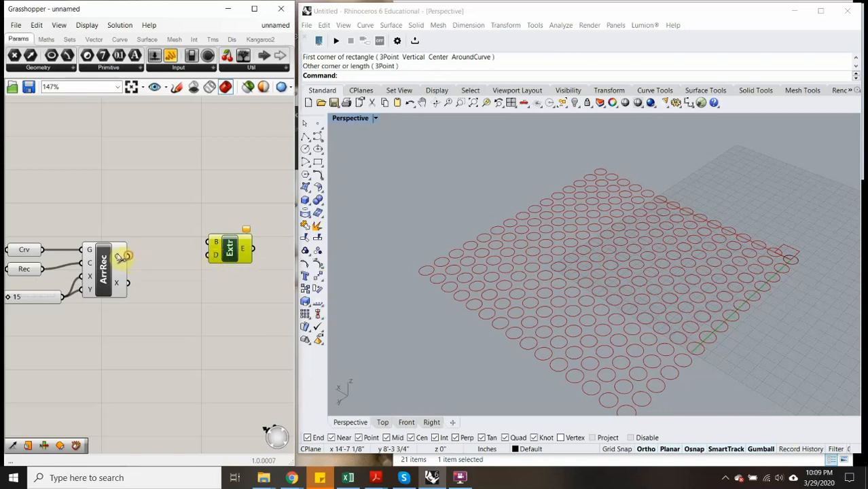
pyautogui.moveTo(117, 257)
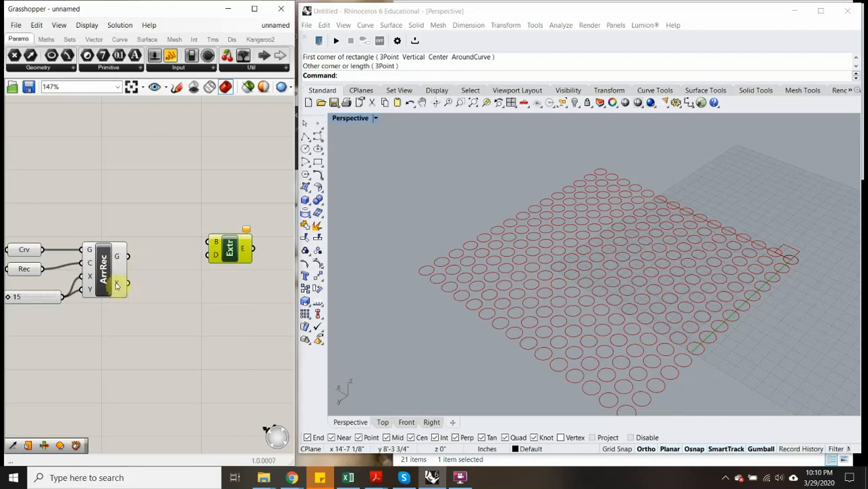
pyautogui.moveTo(117, 289)
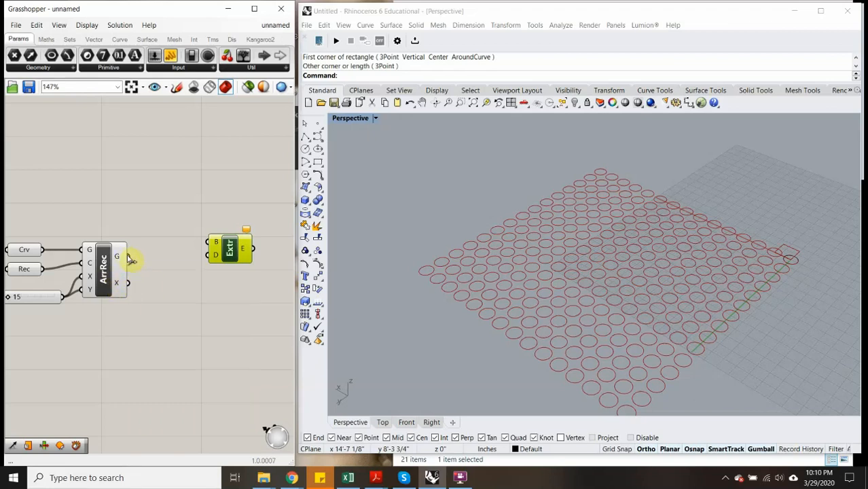
pyautogui.moveTo(127, 257); pyautogui.dragTo(231, 265)
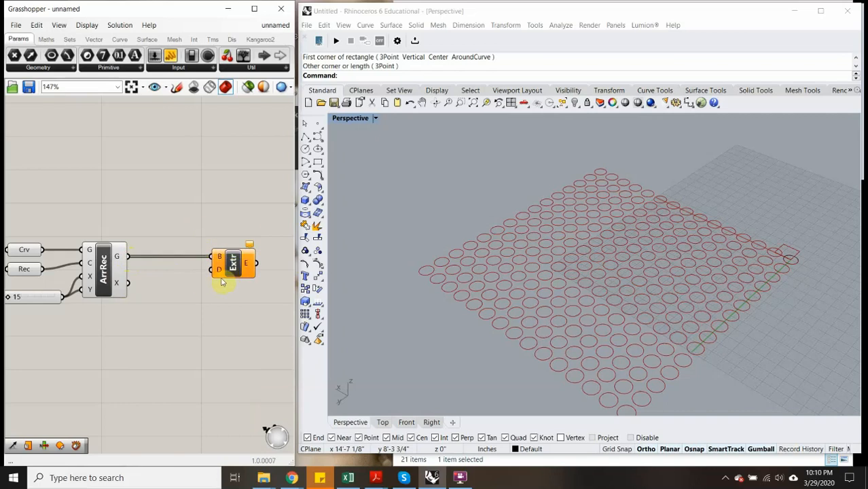
# Add a Vector XYZ component below the Extrude component and connect its Vector output to the Extrude's Direction input.
pyautogui.doubleClick(179, 324)
pyautogui.write('ve')
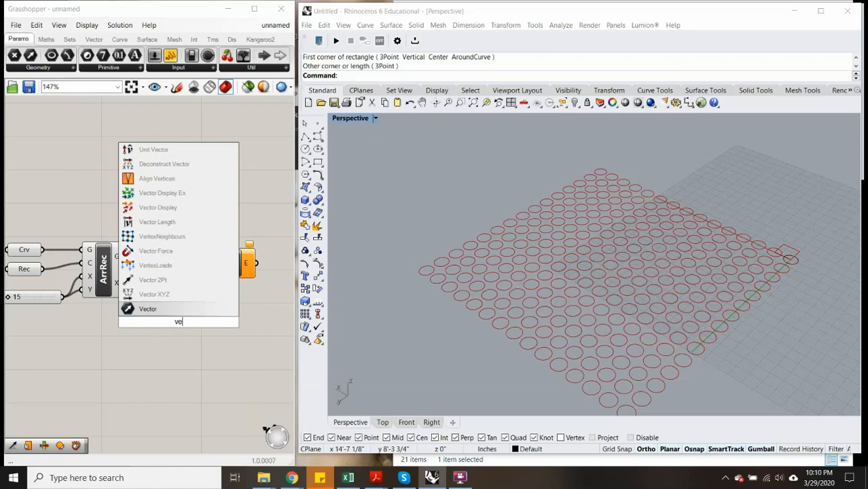
pyautogui.write('ctor')
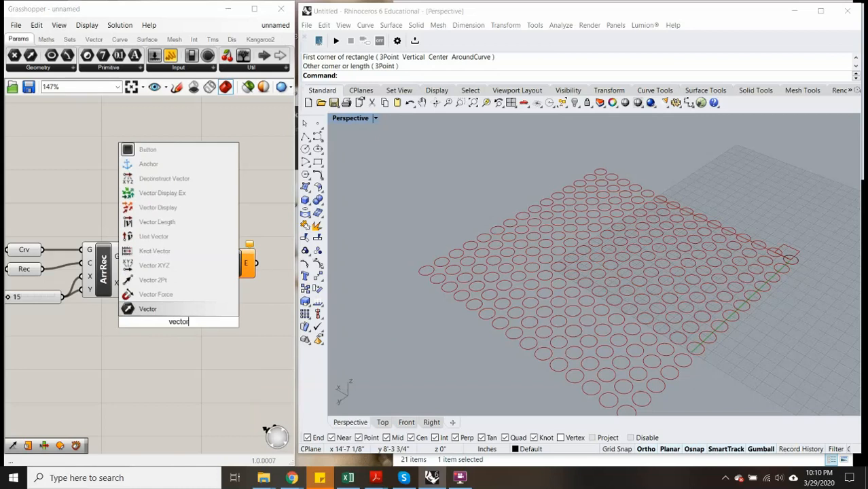
pyautogui.click(173, 270)
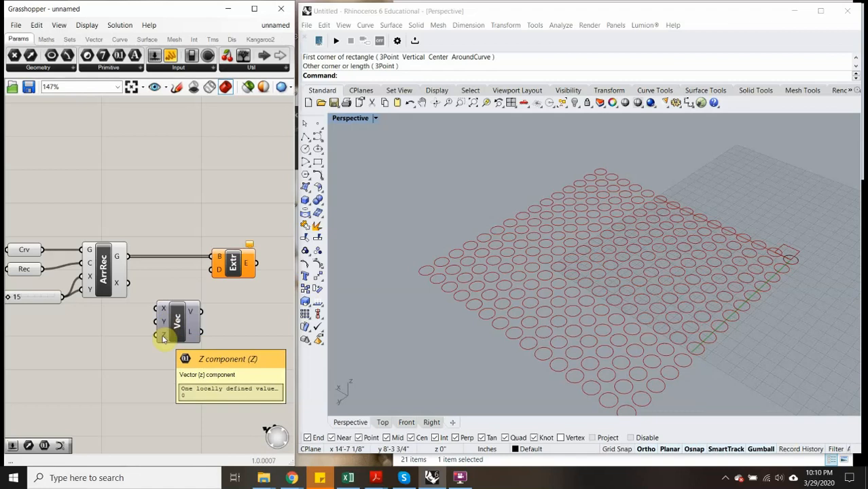
pyautogui.moveTo(181, 319); pyautogui.dragTo(215, 269)
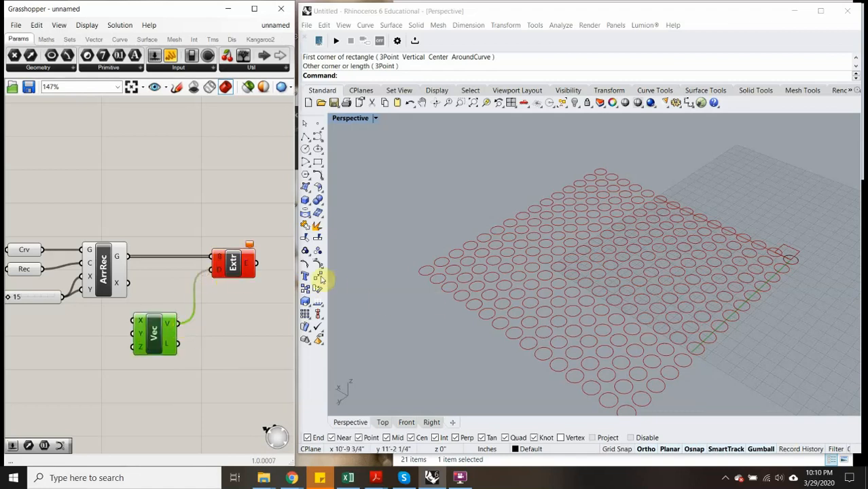
pyautogui.moveTo(231, 261)
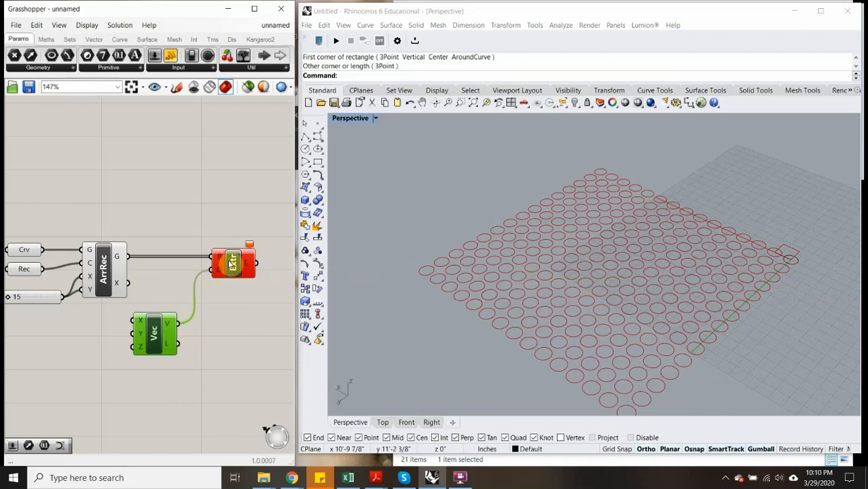
pyautogui.moveTo(250, 246)
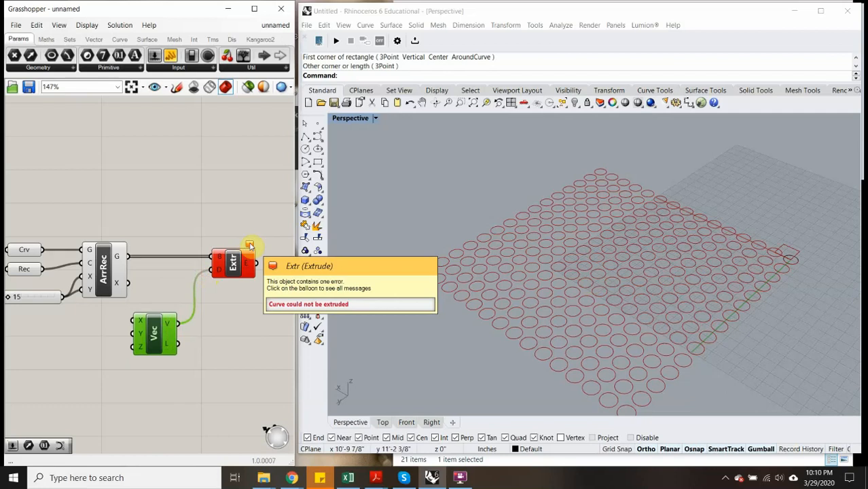
# Add a Number parameter to the canvas and place it below the count slider, beside the Vector XYZ component.
pyautogui.moveTo(107, 366); pyautogui.dragTo(151, 345, button='right')
pyautogui.scroll(-1, 151, 345)
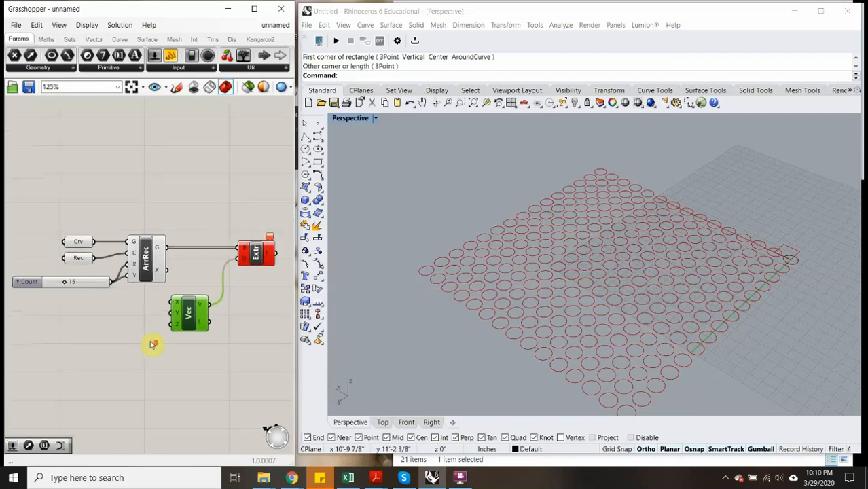
pyautogui.doubleClick(107, 358)
pyautogui.write('numb')
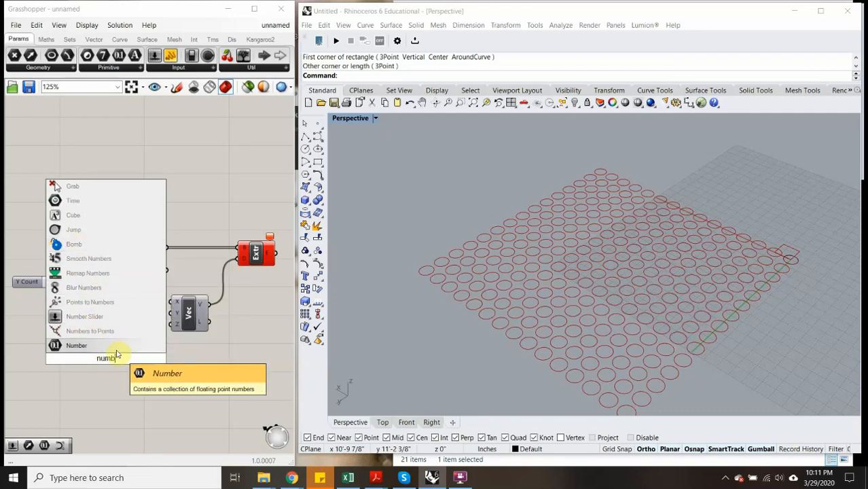
pyautogui.press('Return')
pyautogui.moveTo(105, 357); pyautogui.dragTo(99, 328)
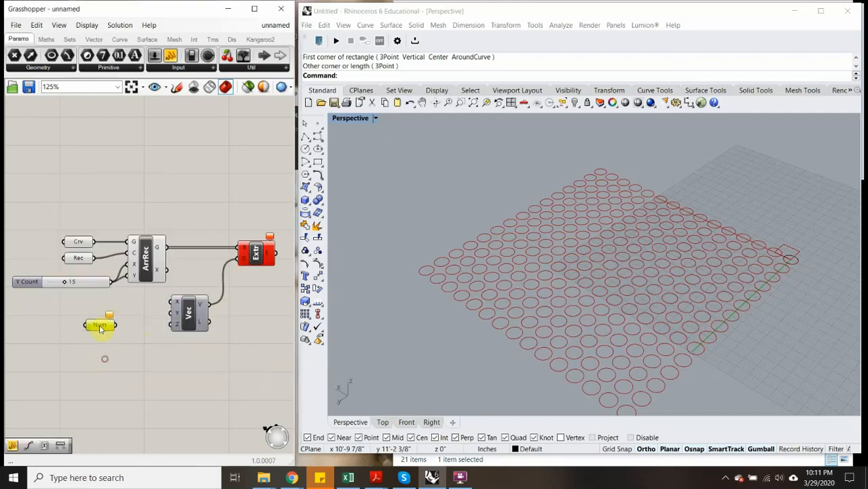
pyautogui.doubleClick(99, 325)
pyautogui.press('Escape')
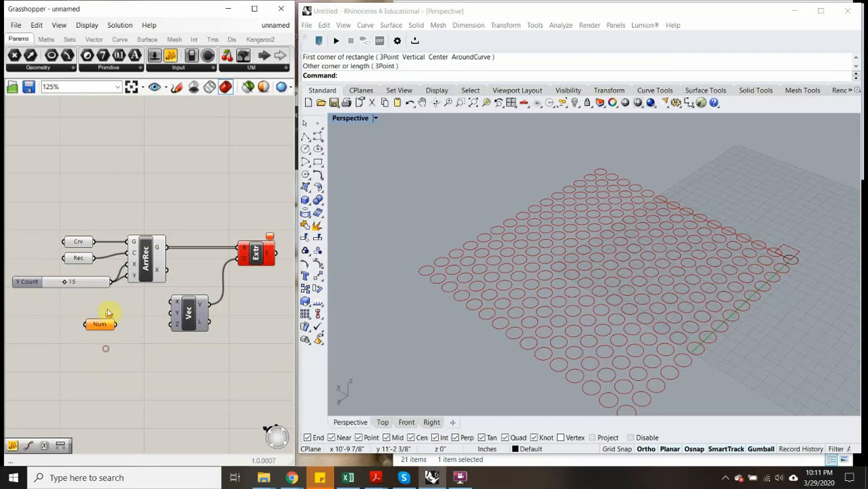
pyautogui.rightClick(101, 328)
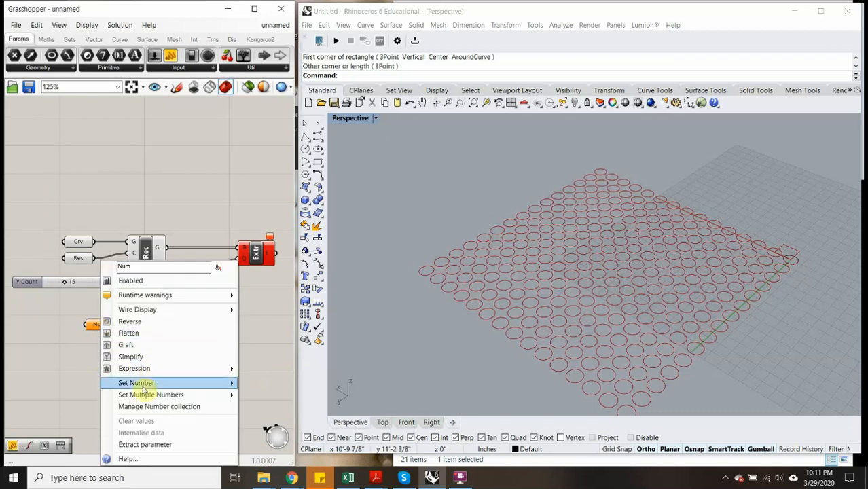
pyautogui.click(91, 349)
pyautogui.rightClick(100, 326)
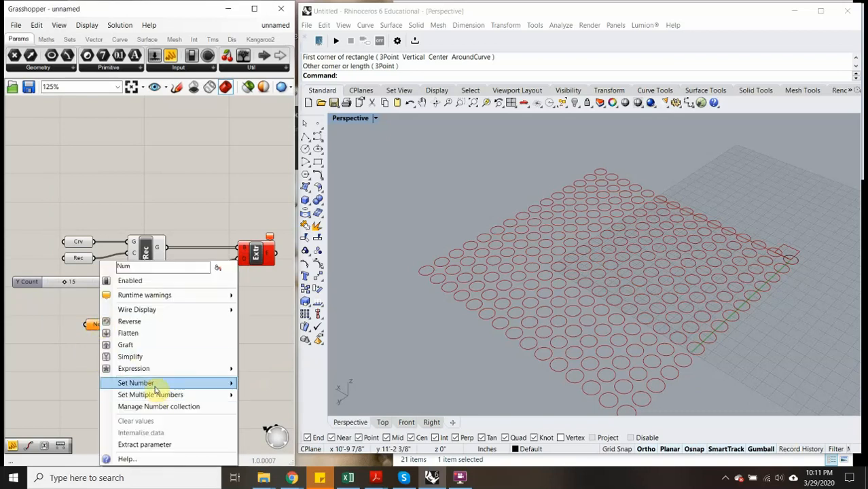
pyautogui.moveTo(166, 393)
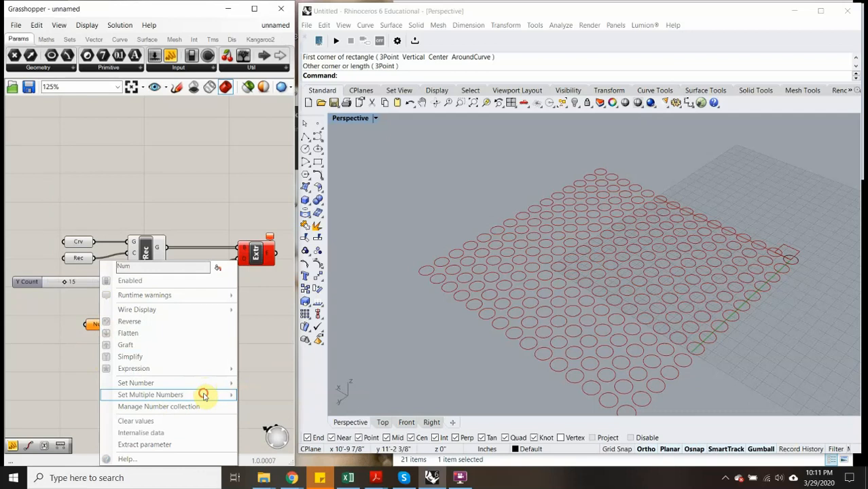
pyautogui.click(54, 368)
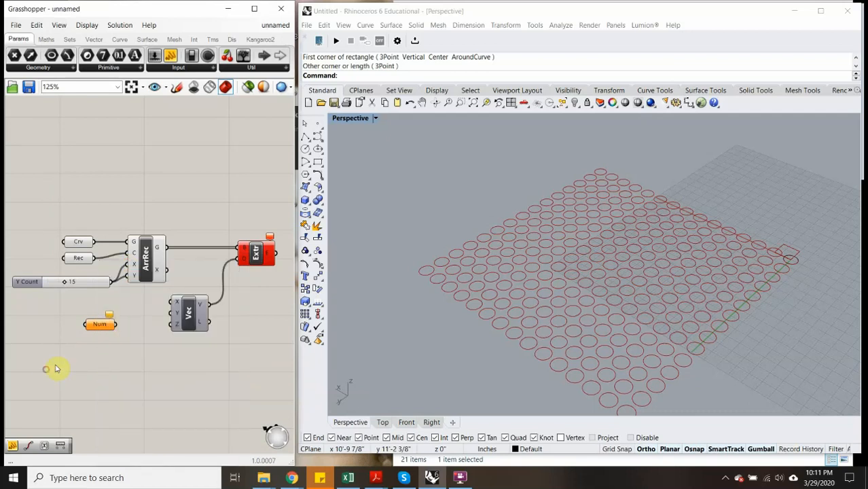
# Set the Number parameter's value to 5.
pyautogui.rightClick(99, 324)
pyautogui.moveTo(171, 382)
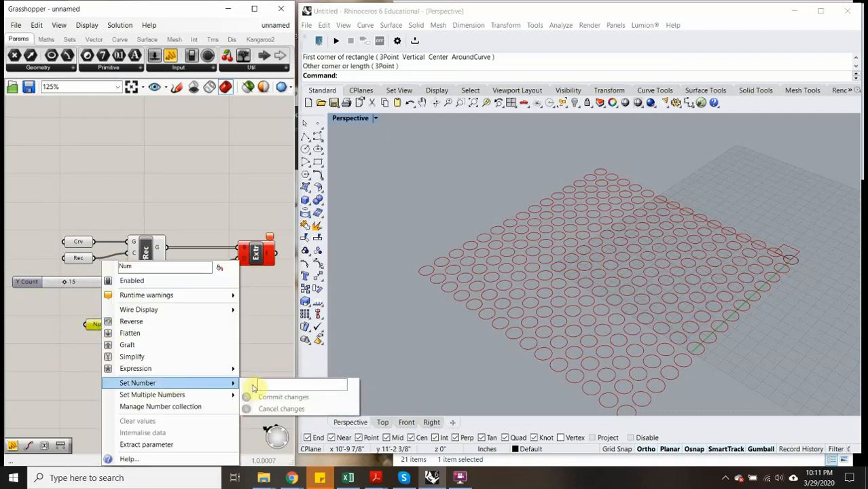
pyautogui.click(262, 386)
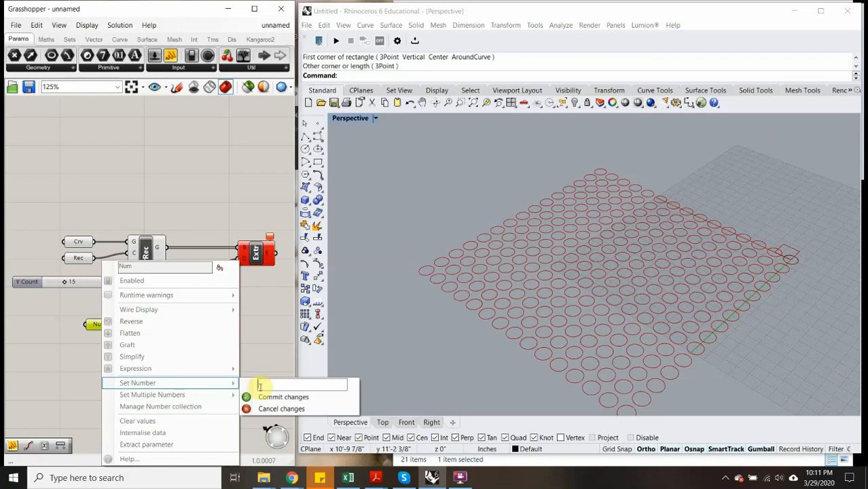
pyautogui.write('5')
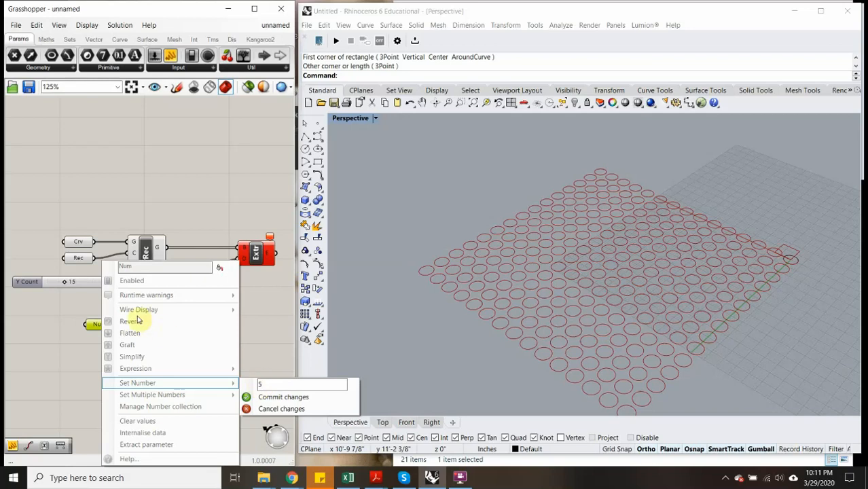
pyautogui.click(278, 397)
# Rename the Number parameter as 5.
pyautogui.rightClick(95, 323)
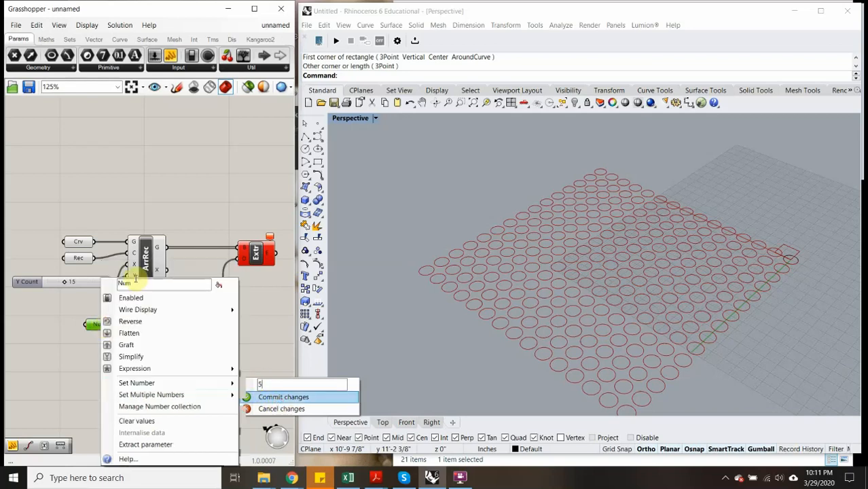
pyautogui.moveTo(136, 284); pyautogui.dragTo(110, 284)
pyautogui.write('5')
pyautogui.click(28, 313)
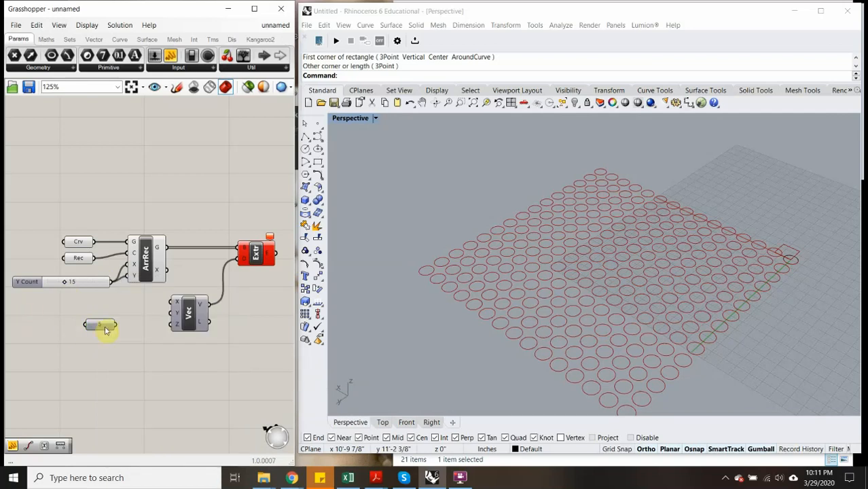
# Connect the Number parameter to the Vector XYZ's Z input to extrude the circles vertically.
pyautogui.moveTo(117, 325); pyautogui.dragTo(174, 325)
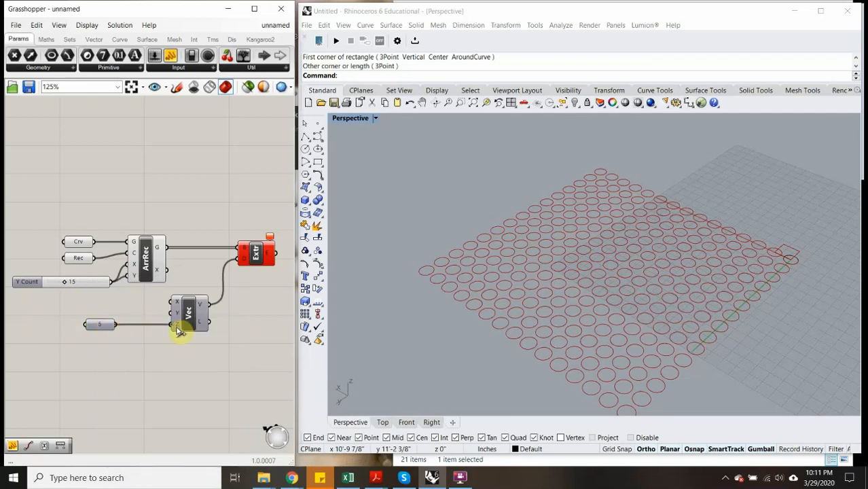
pyautogui.moveTo(567, 345); pyautogui.dragTo(554, 334, button='right')
pyautogui.scroll(3, 548, 334)
pyautogui.scroll(-3, 548, 334)
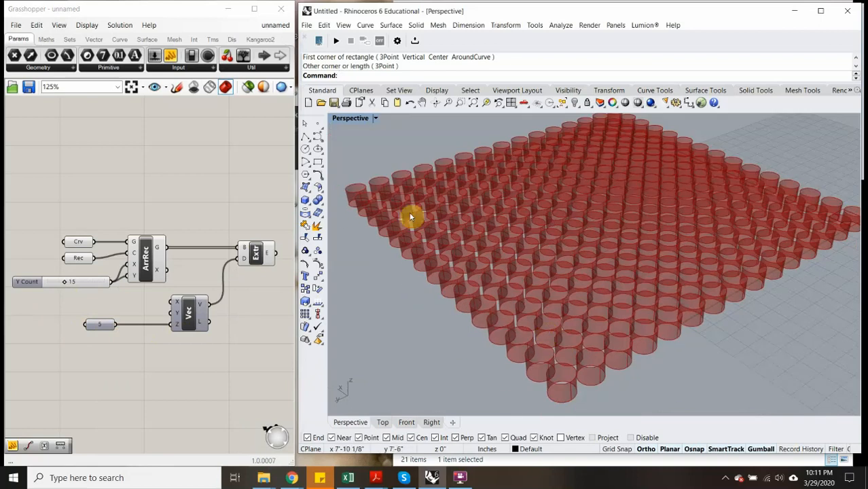
# Connect the Number parameter to the Vector XYZ's Y and X inputs as well to slant the extrusion.
pyautogui.moveTo(118, 324); pyautogui.dragTo(172, 324)
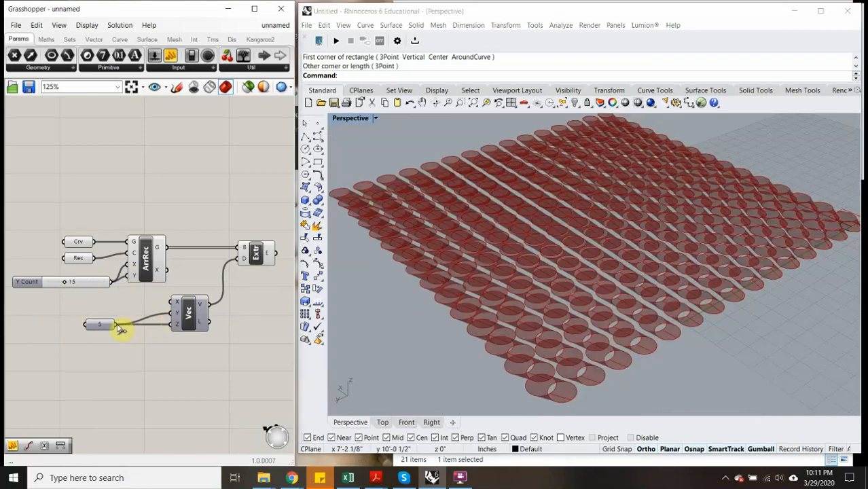
pyautogui.moveTo(117, 325); pyautogui.dragTo(174, 302)
pyautogui.scroll(-4, 450, 314)
pyautogui.moveTo(496, 324); pyautogui.dragTo(465, 292, button='right')
pyautogui.scroll(5, 384, 194)
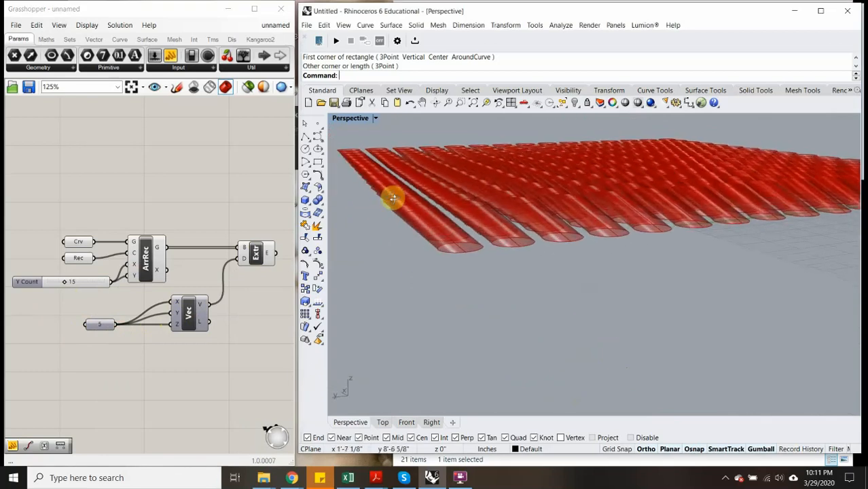
# Disconnect the Number parameter from the Vector XYZ's X input.
pyautogui.scroll(-3, 393, 201)
pyautogui.scroll(4, 389, 192)
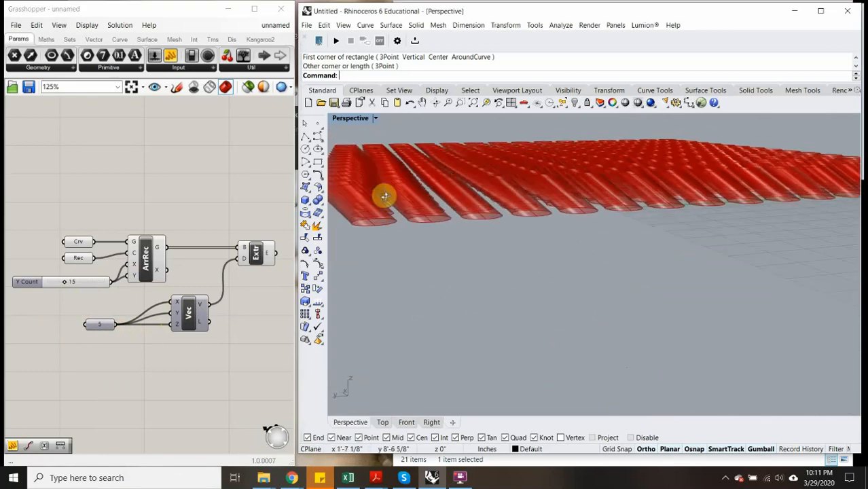
pyautogui.scroll(2, 384, 196)
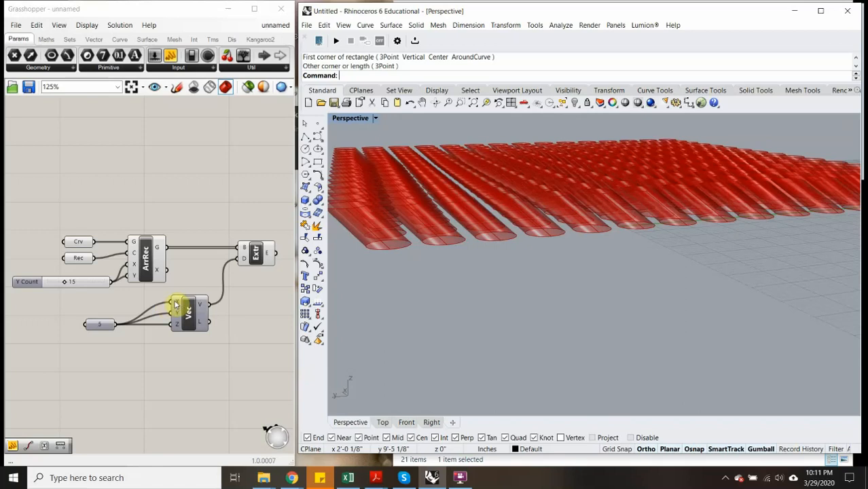
pyautogui.rightClick(175, 305)
pyautogui.click(324, 300)
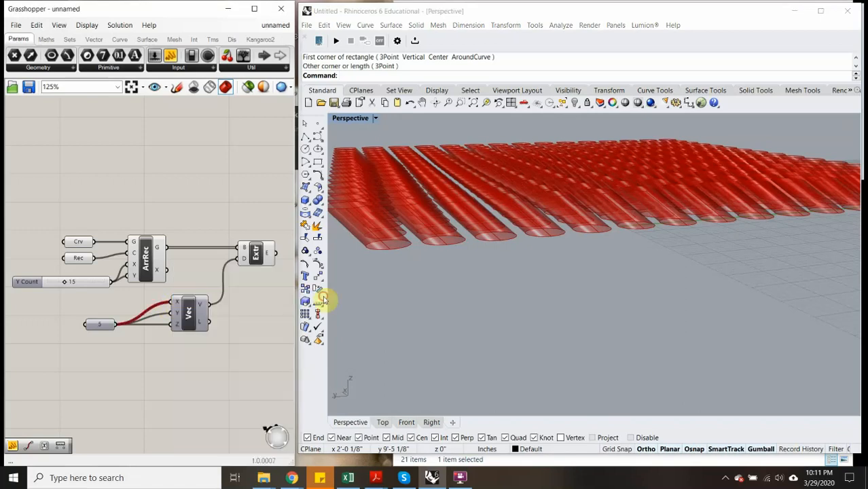
pyautogui.moveTo(482, 233); pyautogui.dragTo(541, 262, button='right')
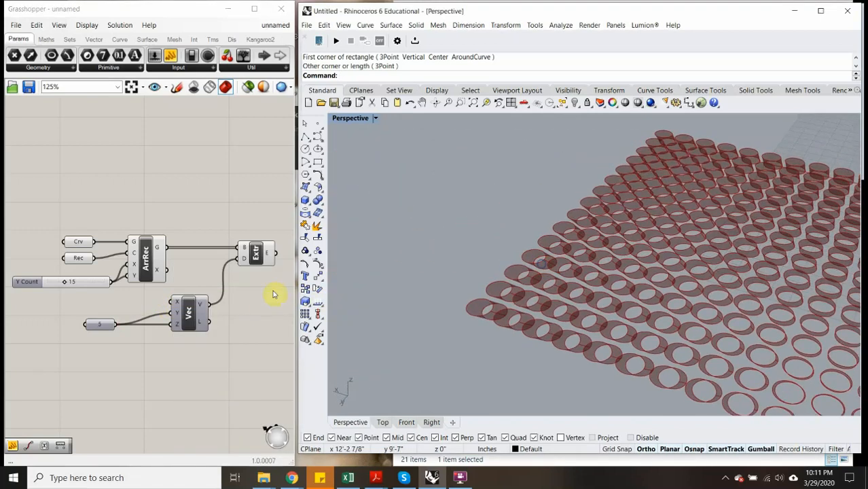
# Disconnect the Number parameter from the Vector XYZ's Y and Z inputs as well.
pyautogui.rightClick(175, 314)
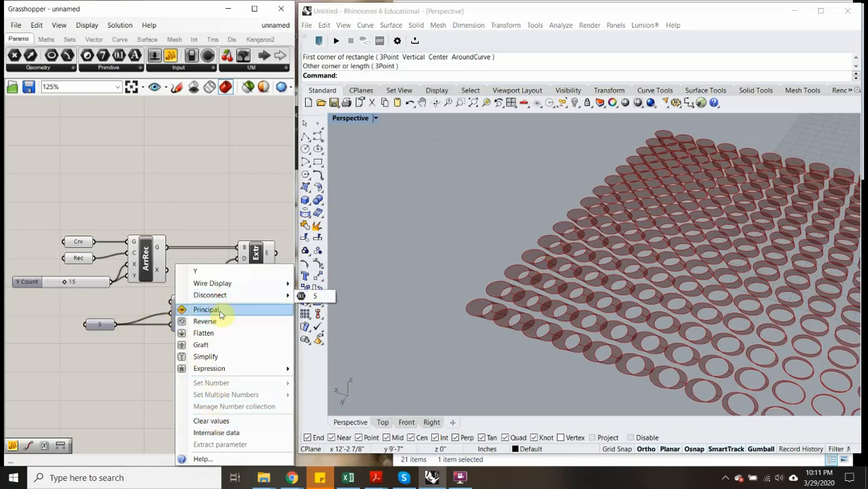
pyautogui.moveTo(218, 296)
pyautogui.click(309, 295)
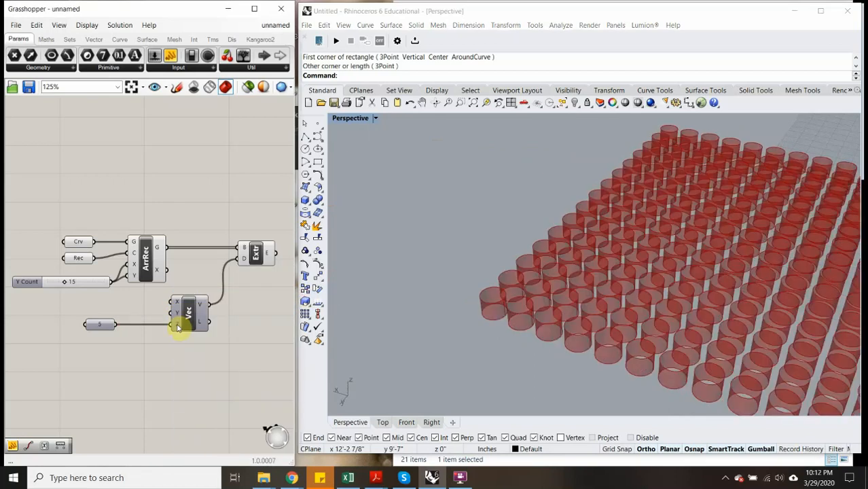
pyautogui.rightClick(177, 327)
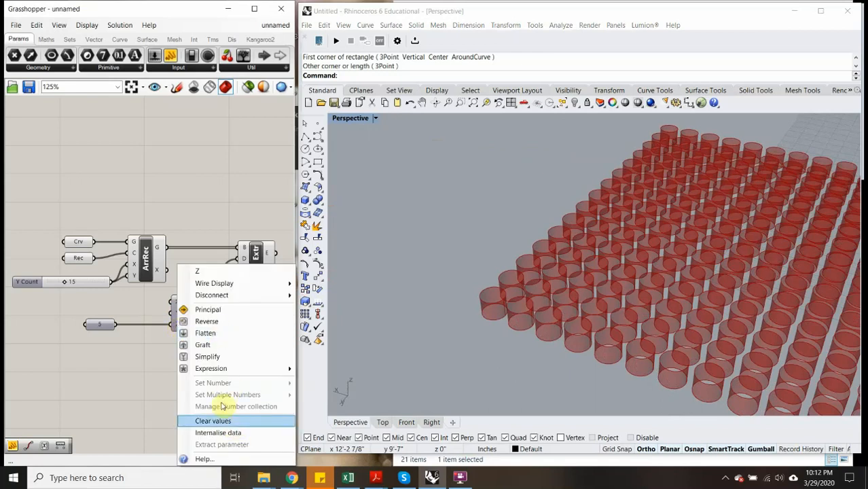
pyautogui.moveTo(218, 295)
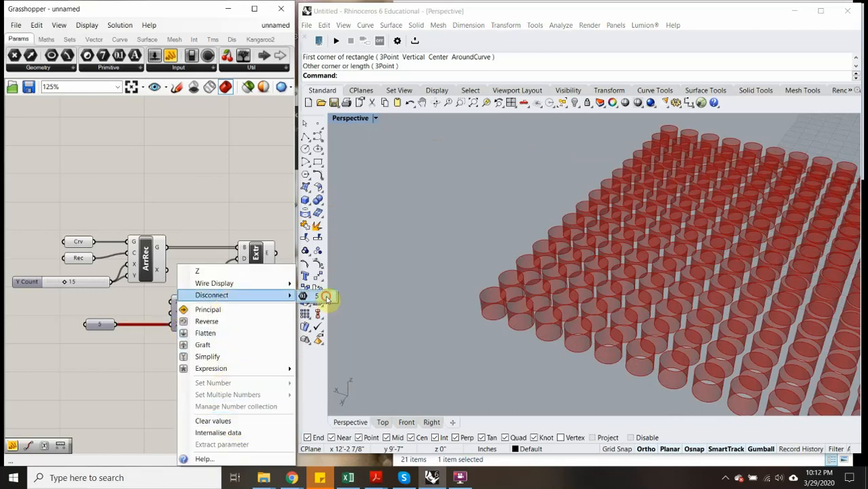
pyautogui.click(329, 295)
# Place a single point object in Rhino's Perspective view, a short distance outside the array of circles.
pyautogui.scroll(-5, 509, 203)
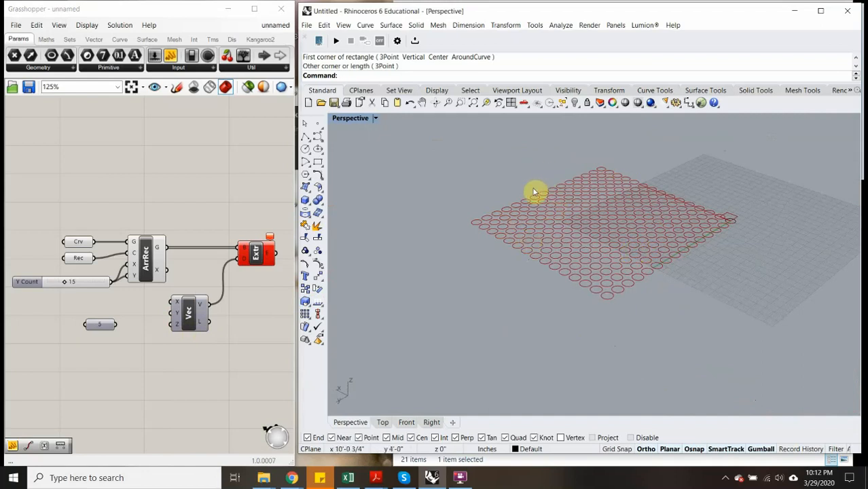
pyautogui.click(317, 125)
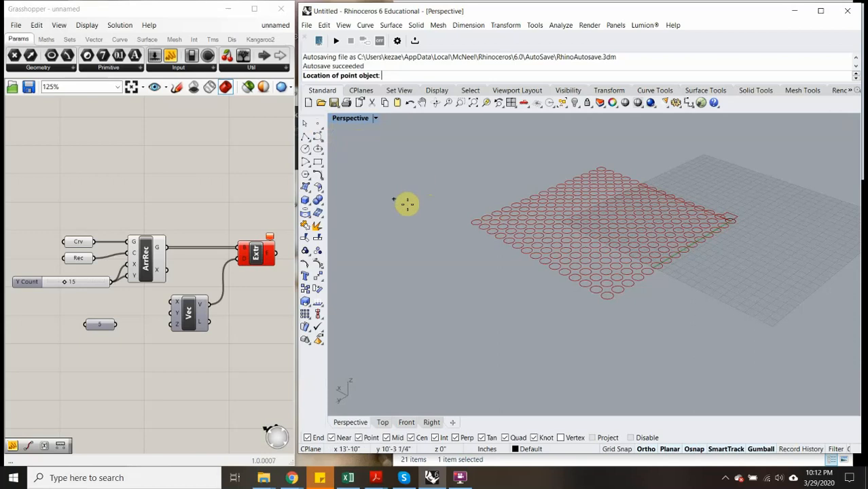
pyautogui.click(469, 312)
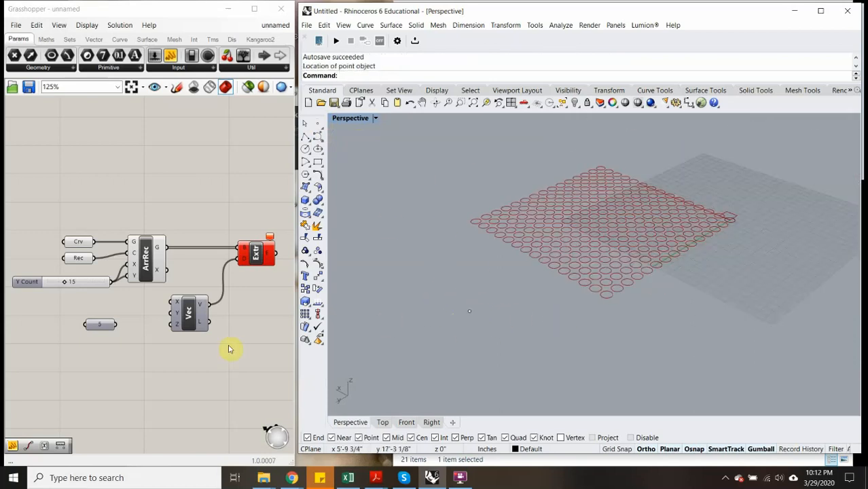
# Add a Point parameter to the Grasshopper canvas and reference the new Rhino point in it.
pyautogui.doubleClick(148, 368)
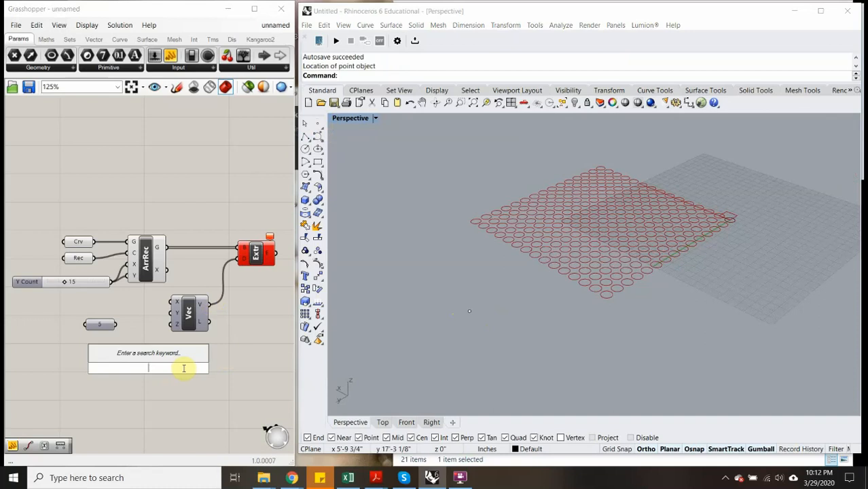
pyautogui.write('point')
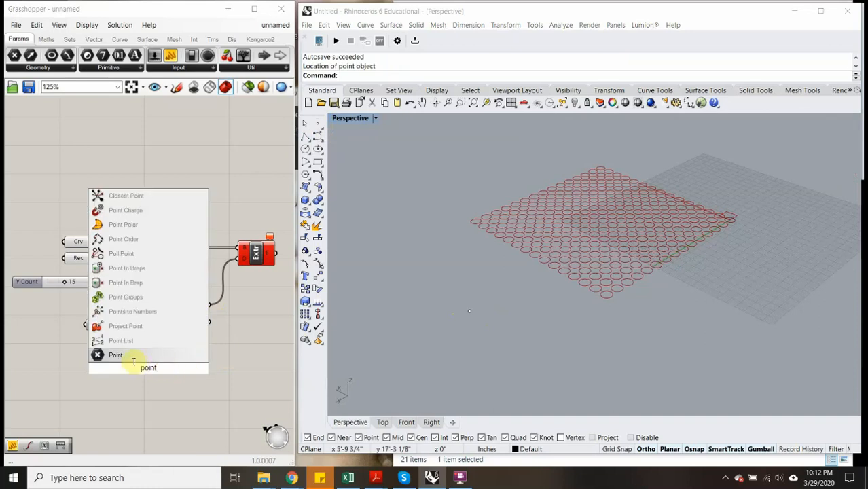
pyautogui.click(130, 358)
pyautogui.rightClick(150, 372)
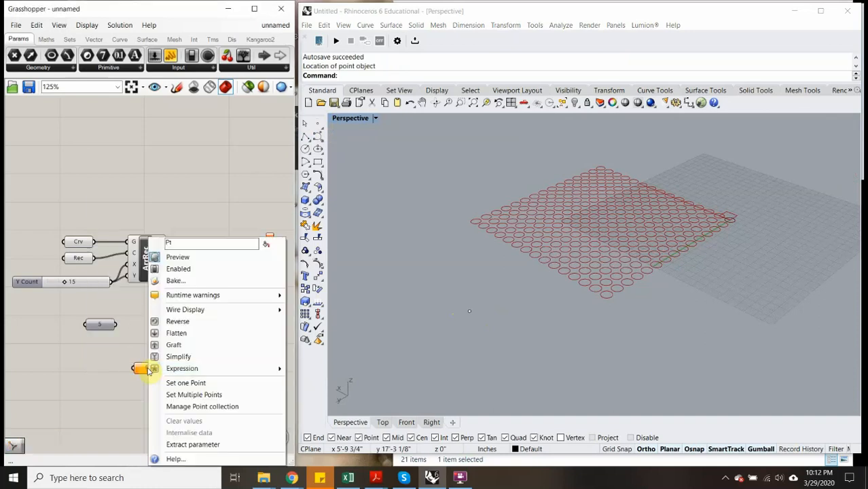
pyautogui.click(178, 383)
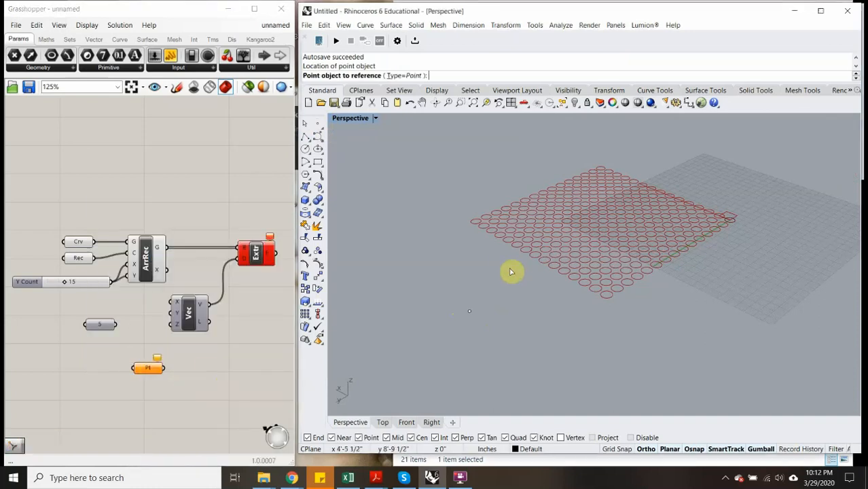
pyautogui.click(469, 311)
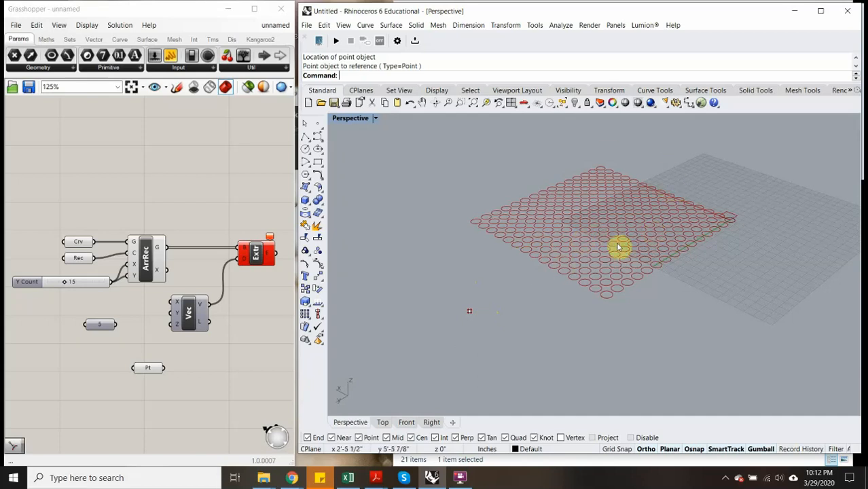
# Delete the disconnected Number parameter named 5 from the canvas.
pyautogui.scroll(-2, 618, 246)
pyautogui.click(105, 325)
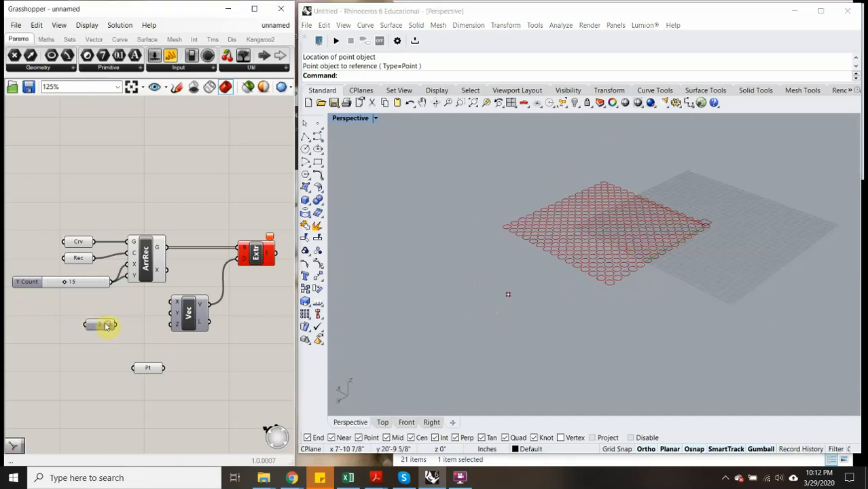
pyautogui.press('Delete')
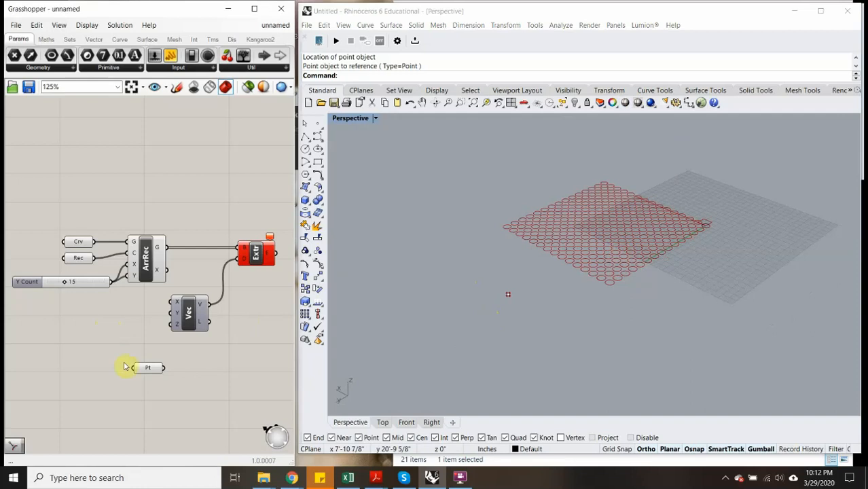
# Space out the canvas by moving the Vector XYZ and Extrude components away from the array and the Point parameter below them.
pyautogui.moveTo(147, 370); pyautogui.dragTo(117, 360)
pyautogui.moveTo(195, 320); pyautogui.dragTo(208, 318)
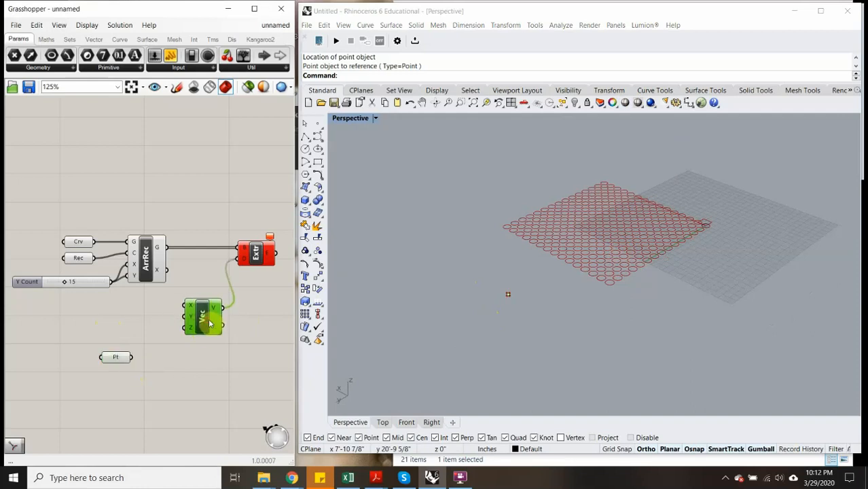
pyautogui.scroll(-2, 246, 277)
pyautogui.moveTo(165, 249); pyautogui.dragTo(242, 250)
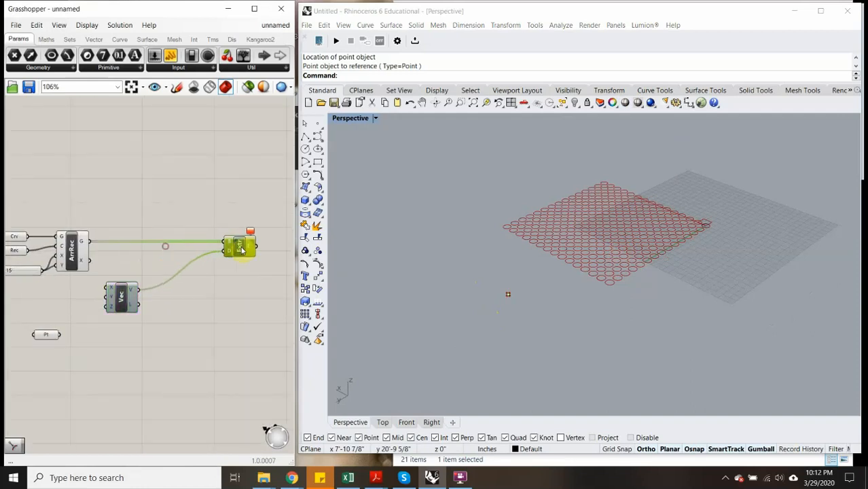
pyautogui.moveTo(127, 303); pyautogui.dragTo(189, 302)
pyautogui.moveTo(247, 250); pyautogui.dragTo(249, 247)
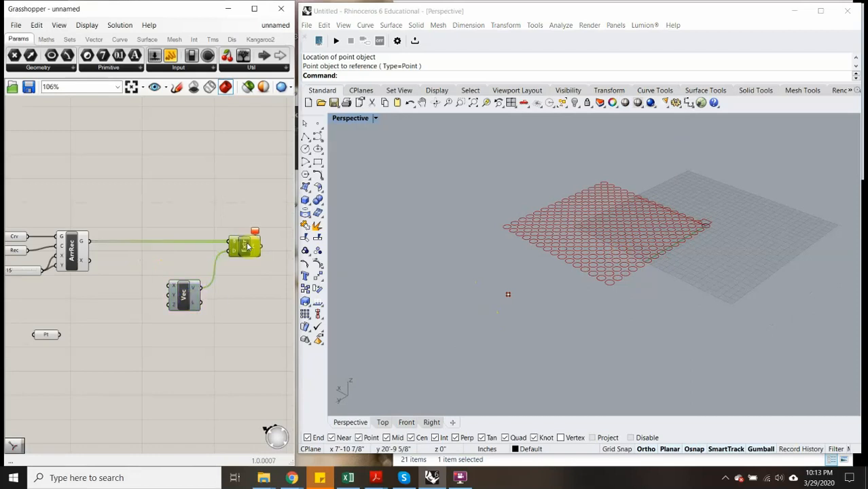
pyautogui.click(243, 330)
pyautogui.scroll(-2, 141, 337)
pyautogui.moveTo(72, 339); pyautogui.dragTo(93, 329, button='right')
pyautogui.scroll(3, 88, 329)
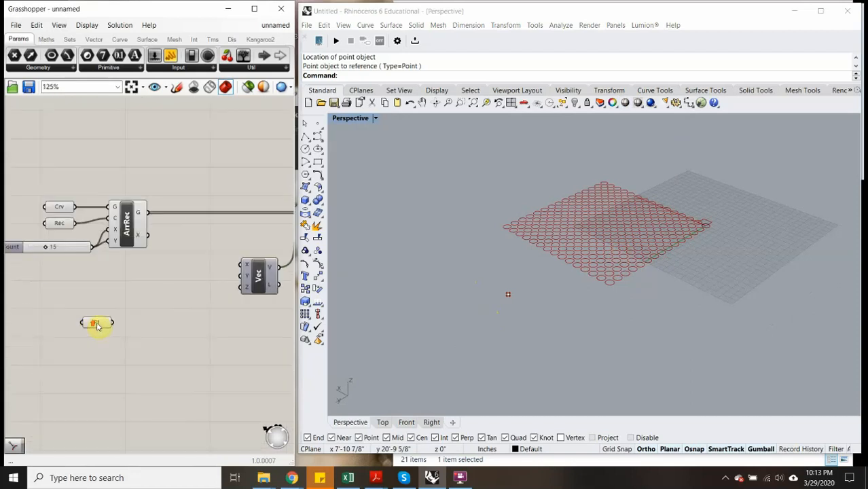
pyautogui.moveTo(94, 329); pyautogui.dragTo(165, 381)
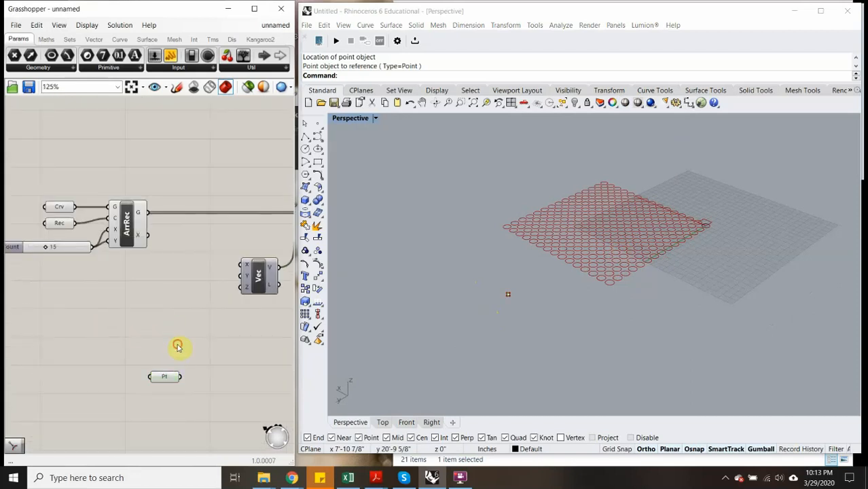
# Add a Distance component below the Vector XYZ and move the Point parameter to its input side.
pyautogui.doubleClick(143, 319)
pyautogui.write('dist')
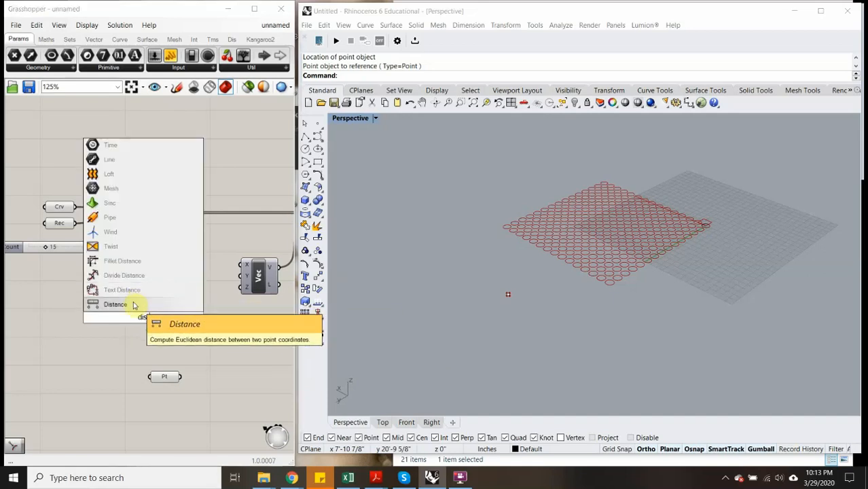
pyautogui.click(133, 305)
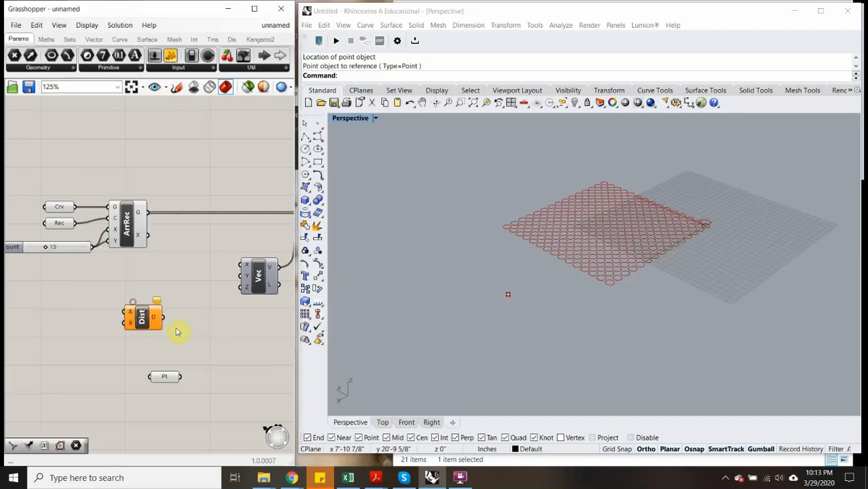
pyautogui.moveTo(140, 315); pyautogui.dragTo(203, 334)
pyautogui.click(149, 379)
pyautogui.moveTo(149, 378); pyautogui.dragTo(96, 374)
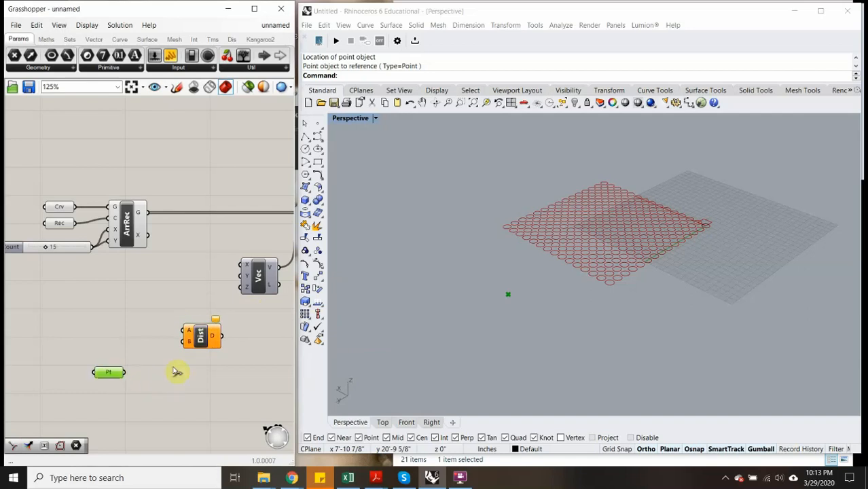
# Wire the Point parameter into the Distance component's B input and the Rectangular Array's geometry output into its A input.
pyautogui.moveTo(190, 343); pyautogui.dragTo(148, 360)
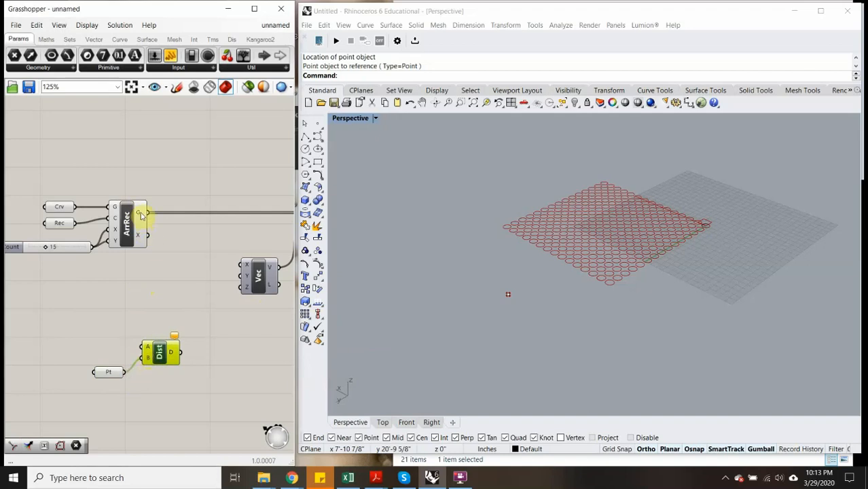
pyautogui.moveTo(140, 213); pyautogui.dragTo(144, 346)
pyautogui.moveTo(175, 337)
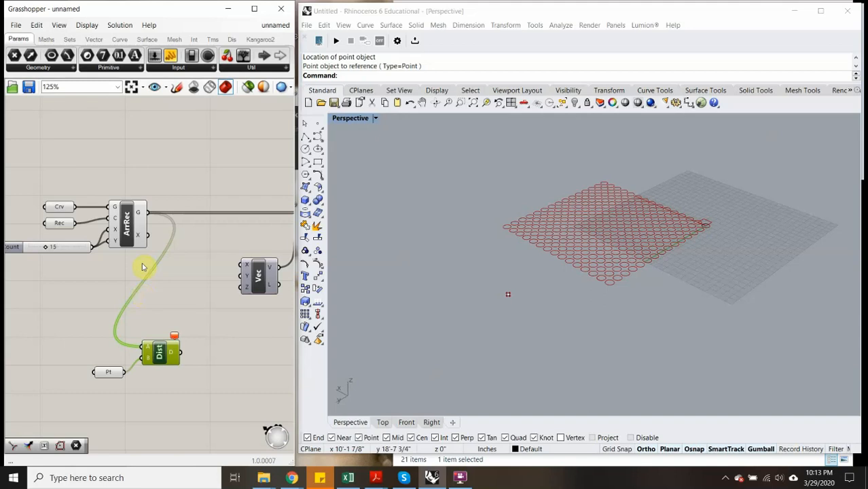
pyautogui.moveTo(140, 214)
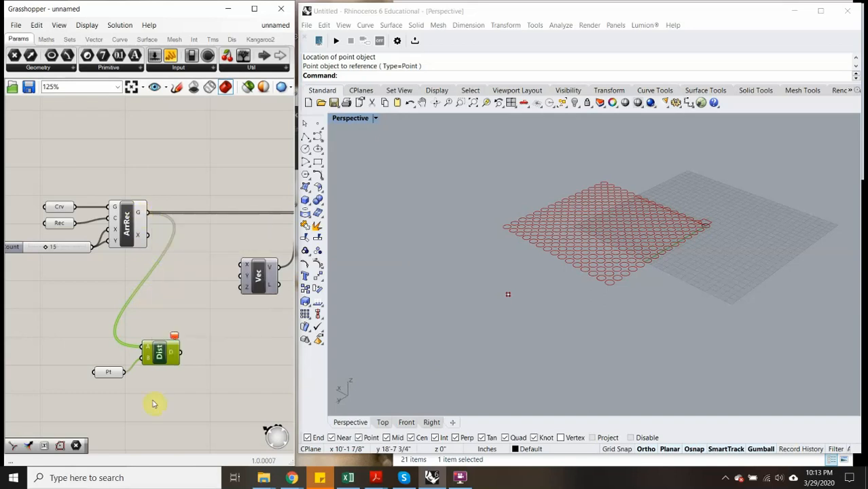
# Add a Curve Closest Point component and position it between the Rectangular Array and the Distance component.
pyautogui.doubleClick(106, 306)
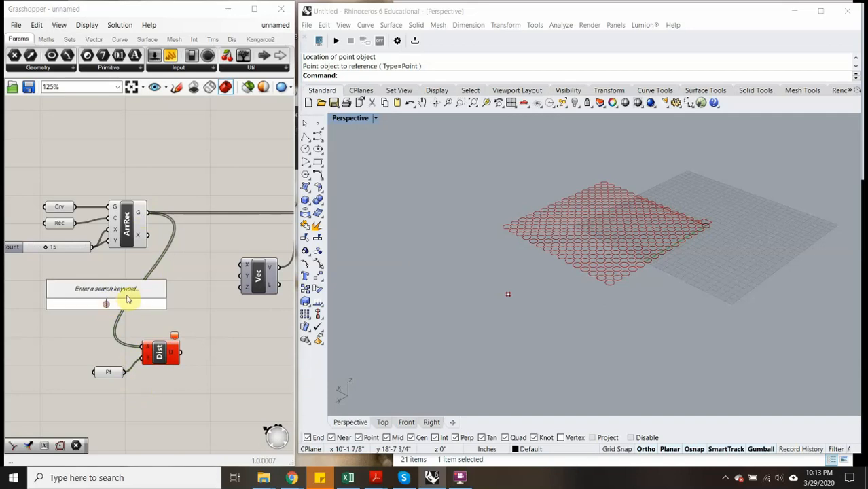
pyautogui.write('clos')
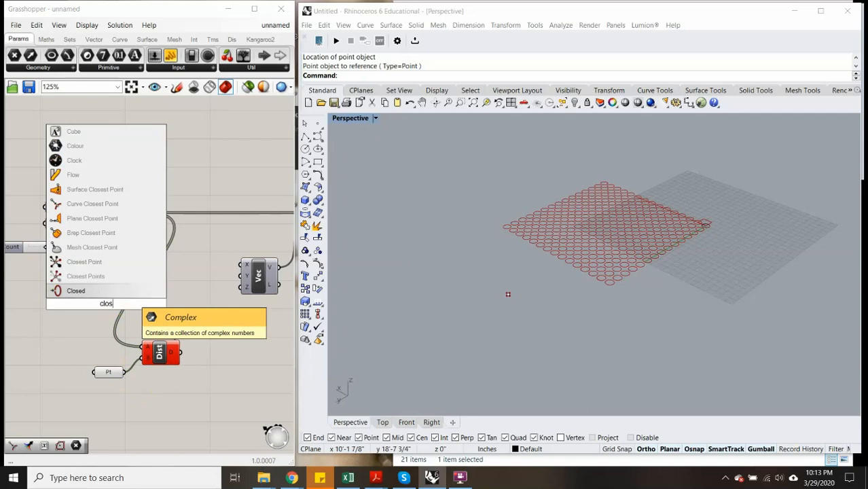
pyautogui.write('est')
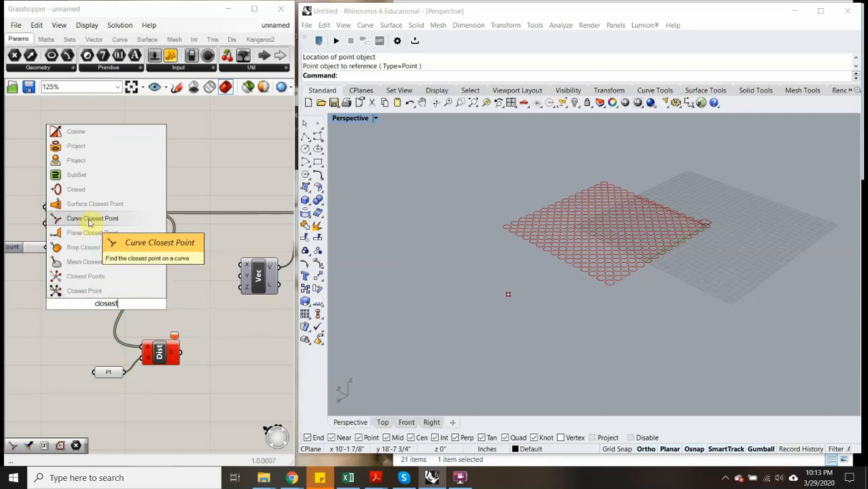
pyautogui.click(89, 218)
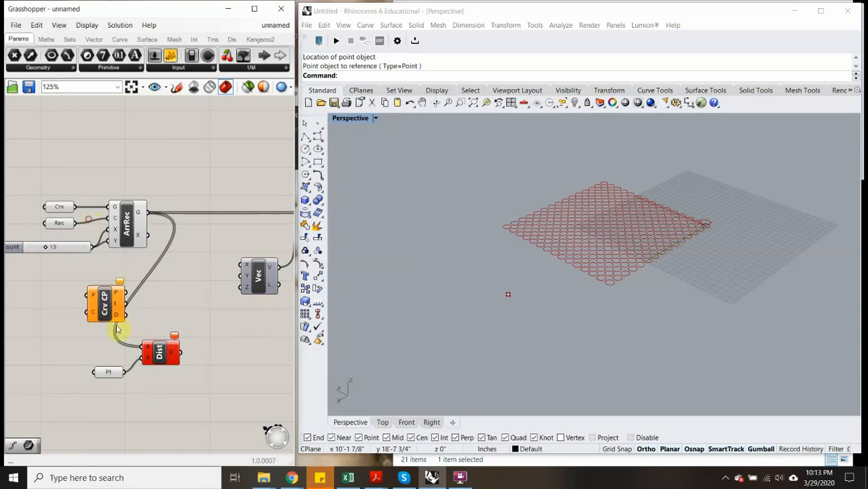
pyautogui.moveTo(101, 304); pyautogui.dragTo(169, 299)
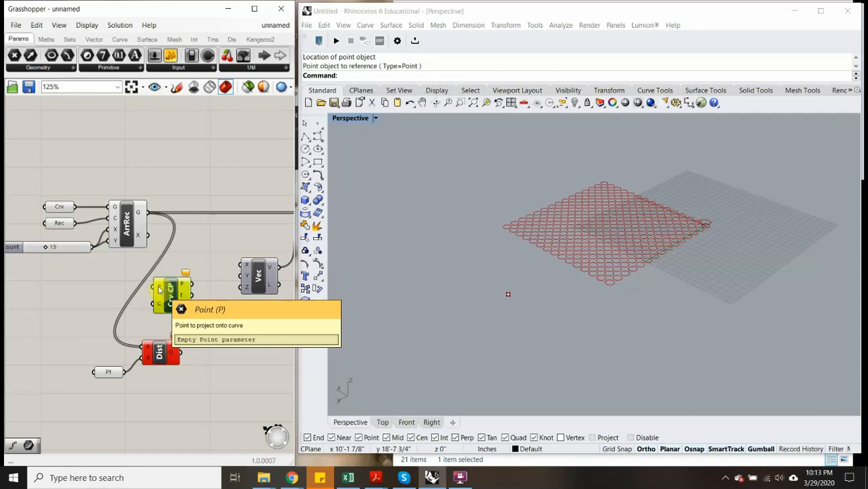
pyautogui.moveTo(143, 357); pyautogui.dragTo(125, 374)
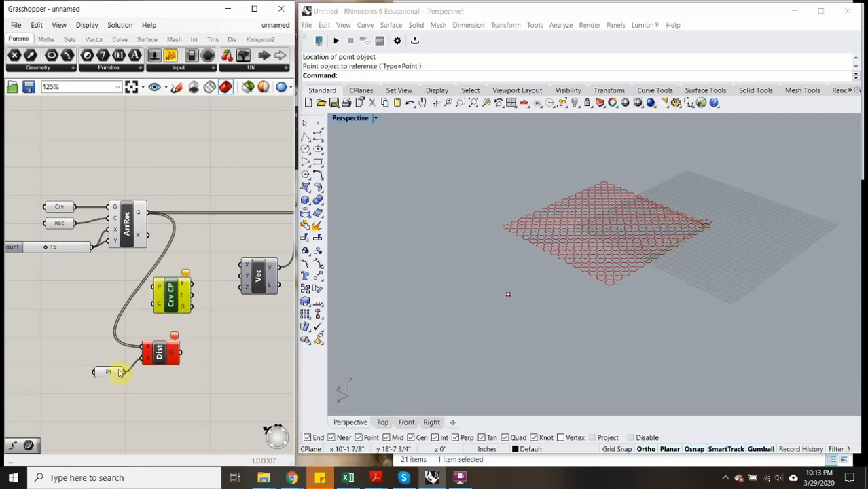
# Wire the Point parameter into the Curve Closest Point's P input and the Rectangular Array's geometry output into its C input.
pyautogui.moveTo(126, 341); pyautogui.dragTo(151, 296)
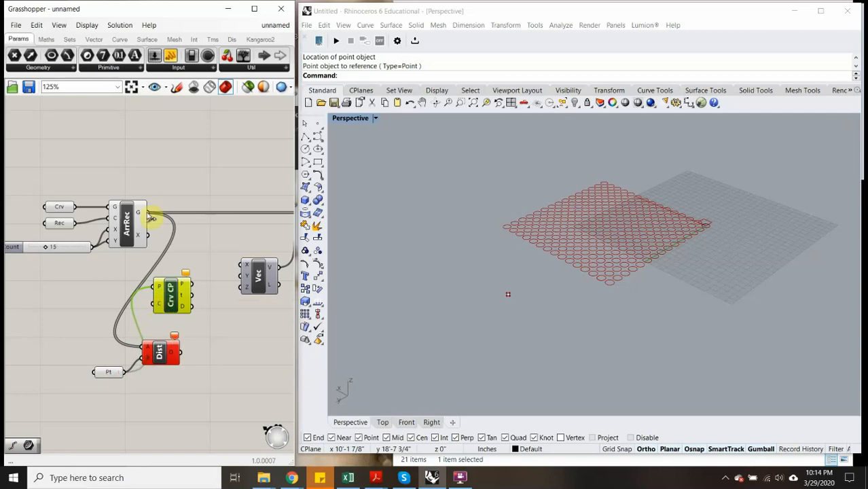
pyautogui.moveTo(154, 243); pyautogui.dragTo(155, 305)
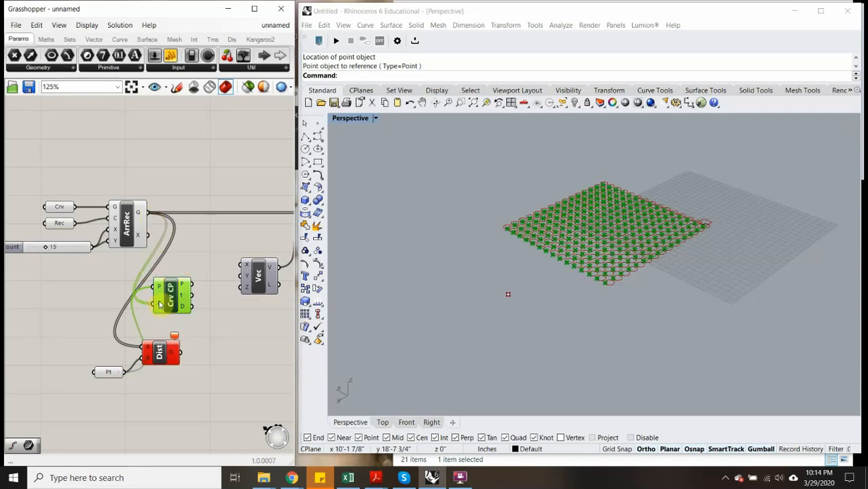
pyautogui.scroll(5, 639, 237)
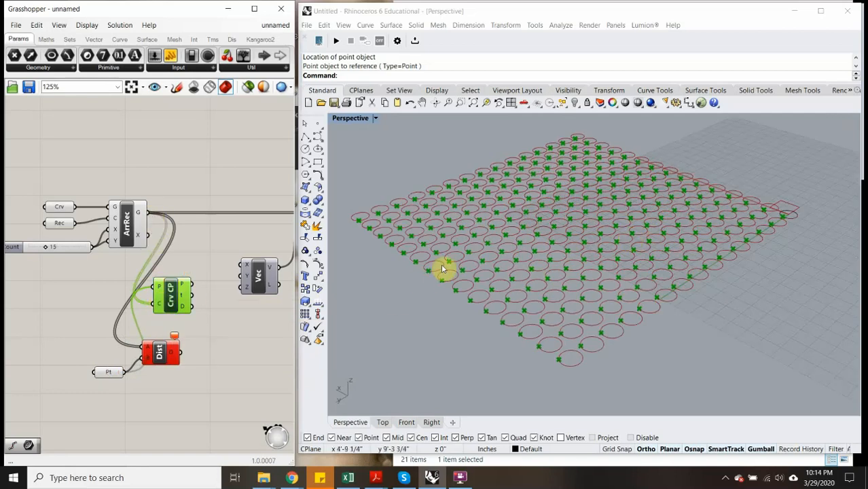
pyautogui.scroll(-5, 578, 214)
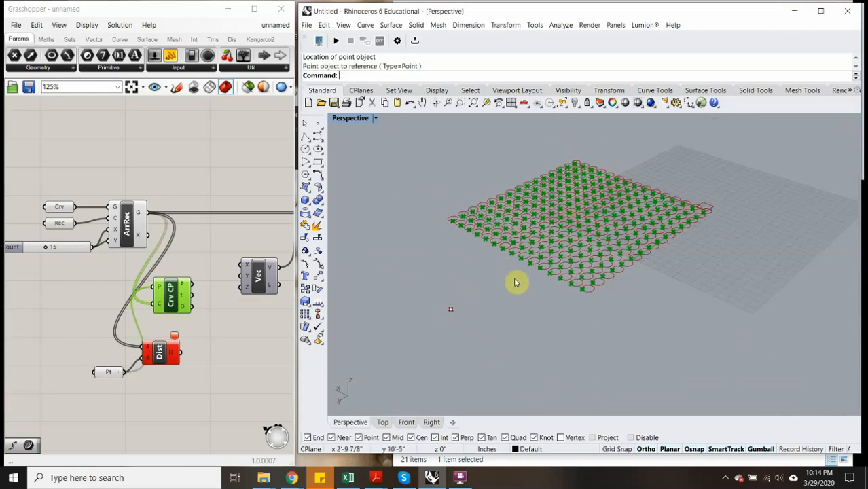
pyautogui.scroll(3, 536, 260)
pyautogui.scroll(-2, 489, 309)
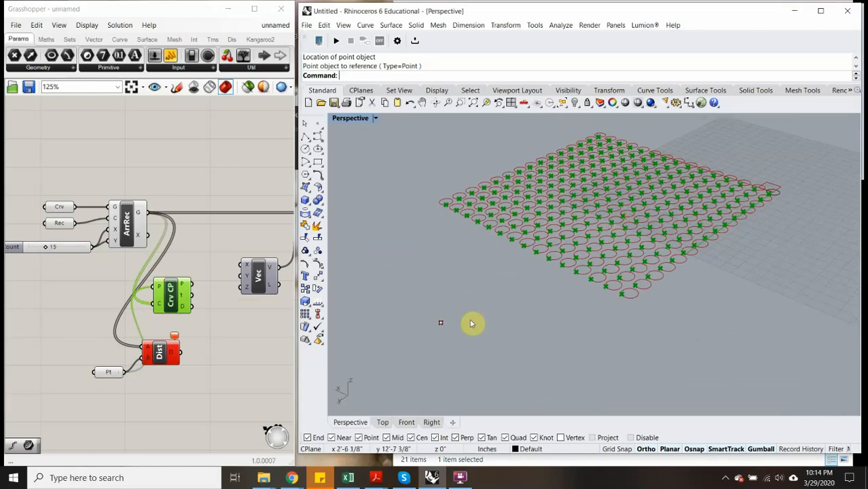
# Try to move the attractor point along its gumball axis in the Perspective view.
pyautogui.moveTo(416, 301); pyautogui.dragTo(484, 355)
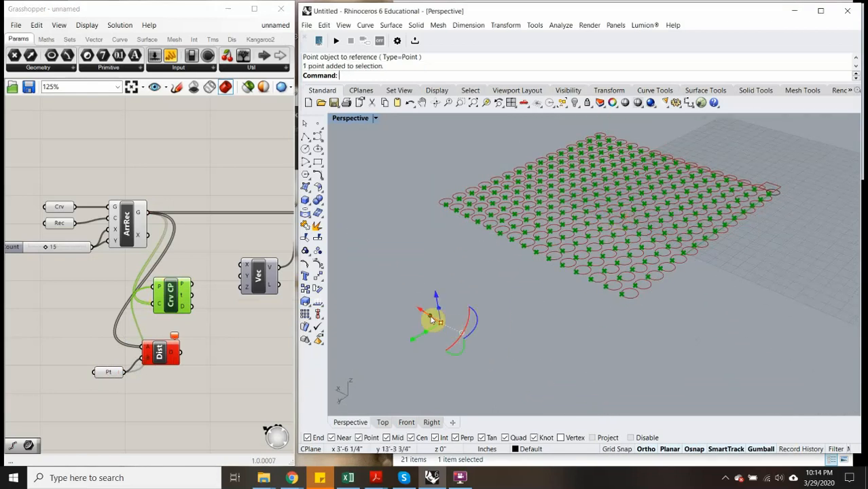
pyautogui.moveTo(430, 317); pyautogui.dragTo(475, 345)
pyautogui.scroll(-6, 512, 326)
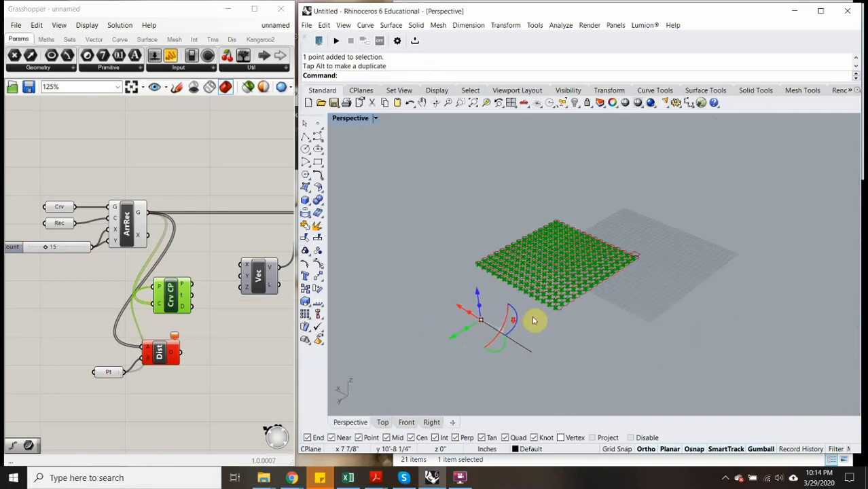
pyautogui.moveTo(533, 317); pyautogui.dragTo(485, 318, button='right')
pyautogui.scroll(2, 480, 315)
pyautogui.moveTo(436, 288); pyautogui.dragTo(459, 309)
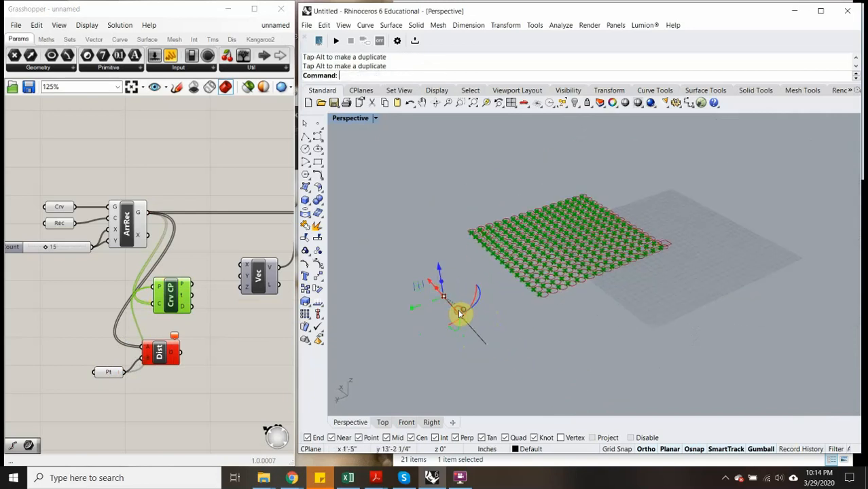
pyautogui.click(457, 280)
pyautogui.scroll(5, 447, 293)
pyautogui.moveTo(421, 276); pyautogui.dragTo(463, 324)
pyautogui.scroll(-3, 455, 302)
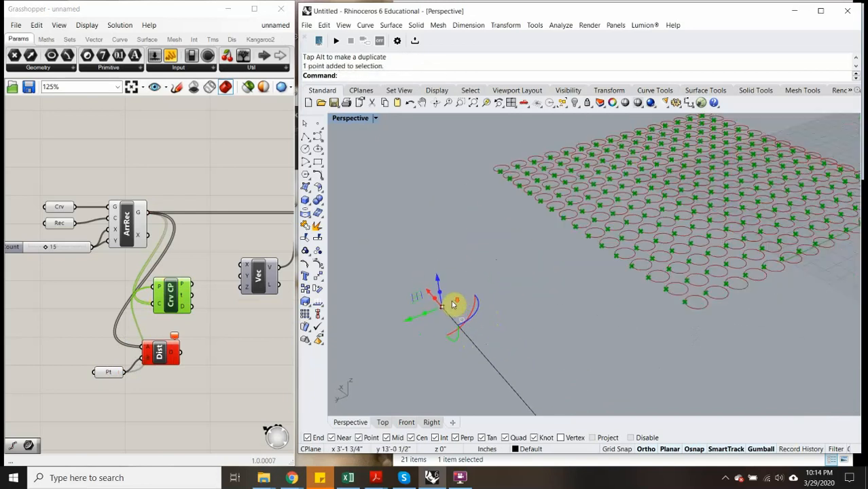
# Delete the stray lines extruded from the attractor point.
pyautogui.click(540, 320)
pyautogui.scroll(3, 489, 370)
pyautogui.click(482, 375)
pyautogui.scroll(-4, 481, 366)
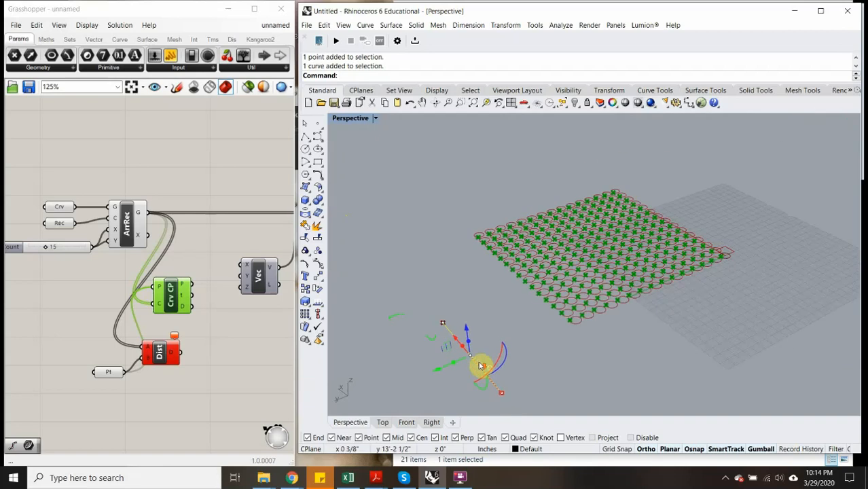
pyautogui.click(476, 364)
pyautogui.press('Delete')
pyautogui.moveTo(423, 302); pyautogui.dragTo(456, 332)
pyautogui.click(470, 357)
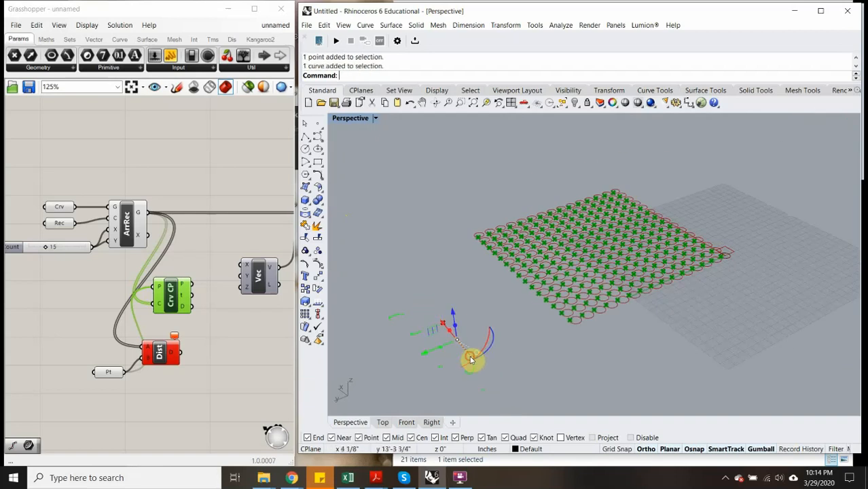
pyautogui.press('Delete')
# Move the attractor point about 3'-9 7/8" to another spot outside the circle array.
pyautogui.scroll(4, 469, 350)
pyautogui.moveTo(397, 291); pyautogui.dragTo(456, 343)
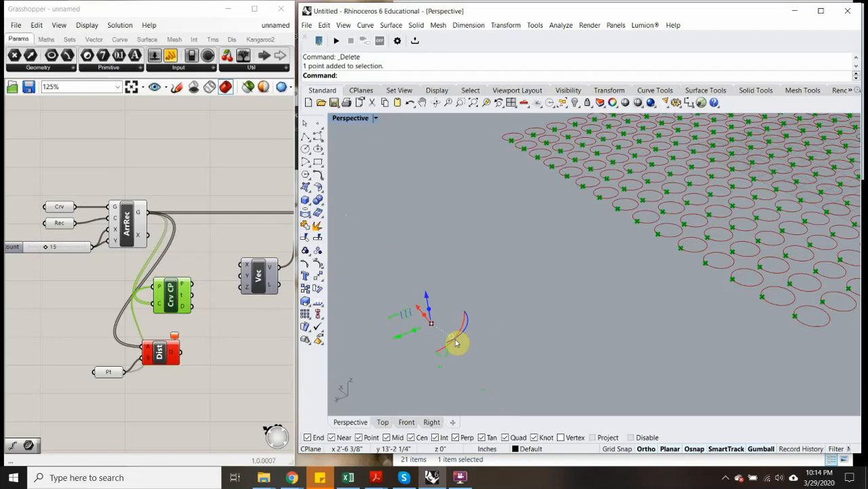
pyautogui.press('Return')
pyautogui.scroll(-3, 445, 292)
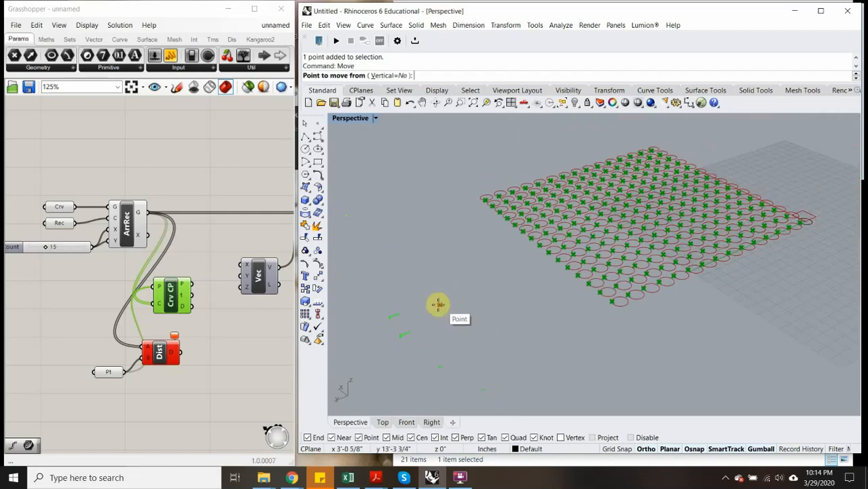
pyautogui.click(439, 305)
pyautogui.click(543, 358)
pyautogui.scroll(4, 631, 265)
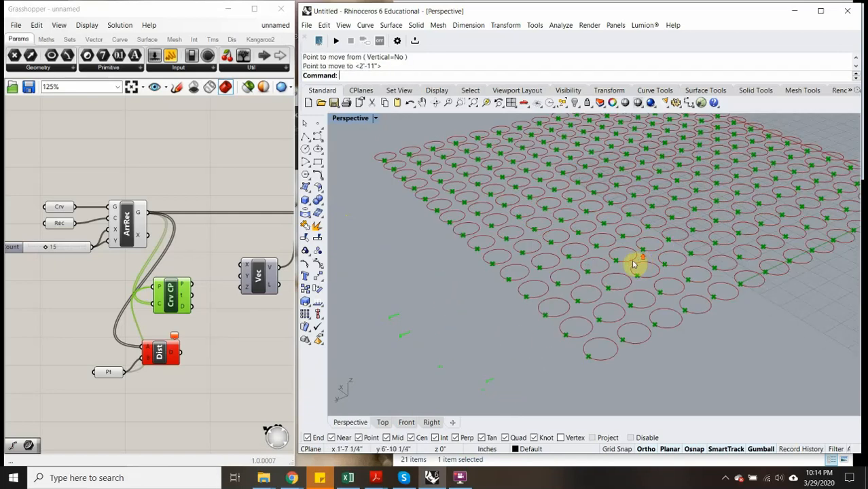
pyautogui.scroll(-6, 594, 294)
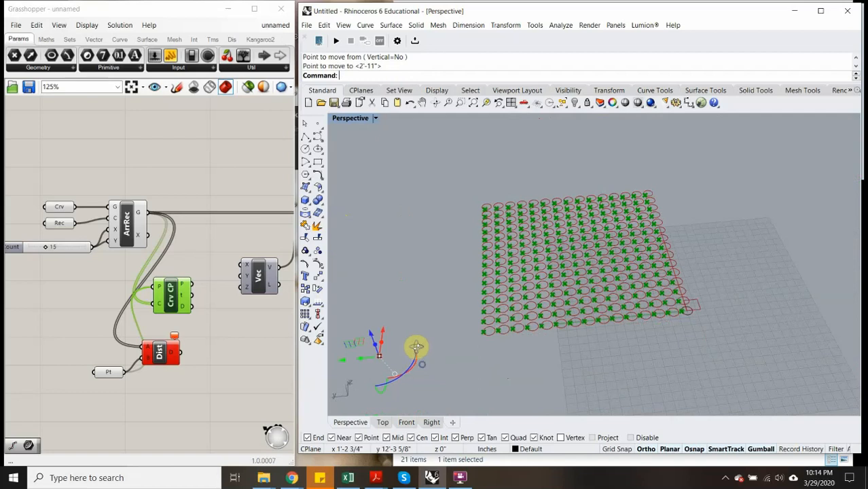
# Move the attractor point about 8'-9 1/4" into the middle of the circle array.
pyautogui.press('Return')
pyautogui.click(373, 349)
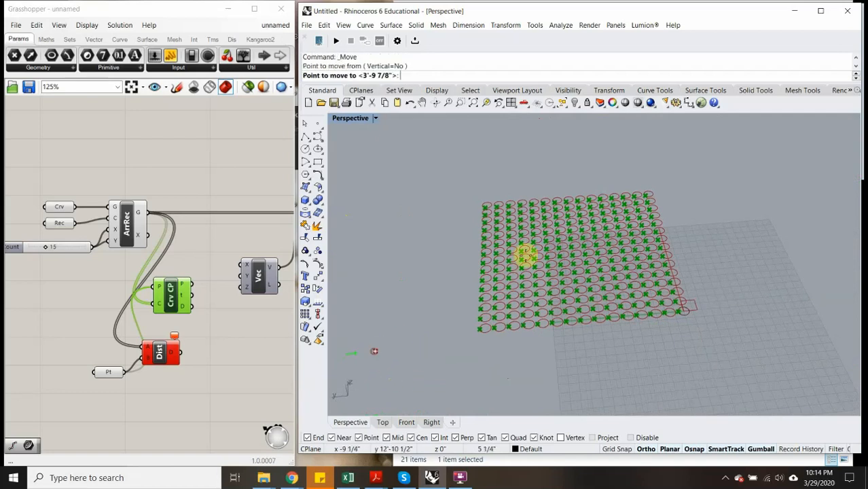
pyautogui.scroll(3, 538, 246)
pyautogui.click(544, 261)
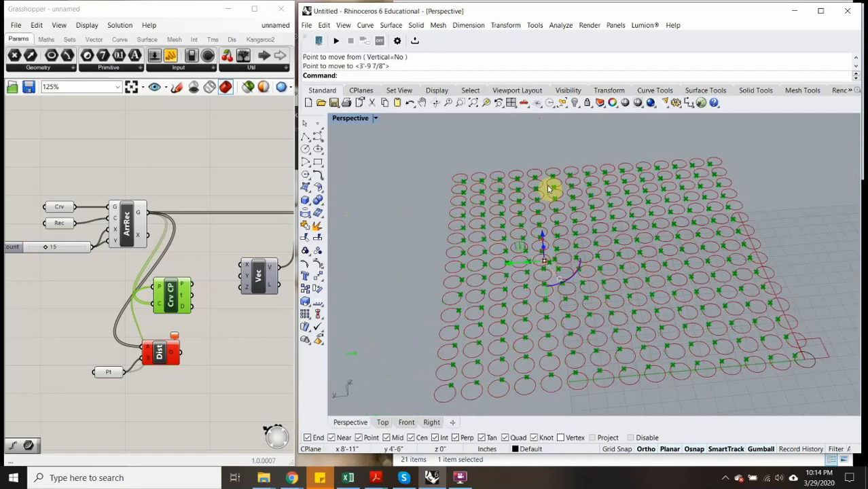
# Move the attractor point about 7'-3 1/4" back out of the circle array.
pyautogui.press('Return')
pyautogui.click(543, 261)
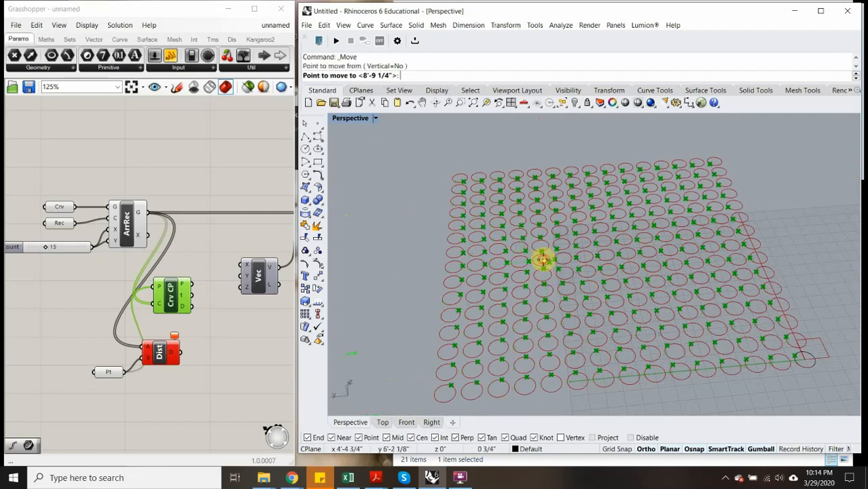
pyautogui.scroll(-3, 543, 258)
pyautogui.click(403, 268)
pyautogui.moveTo(403, 269); pyautogui.dragTo(548, 325, button='right')
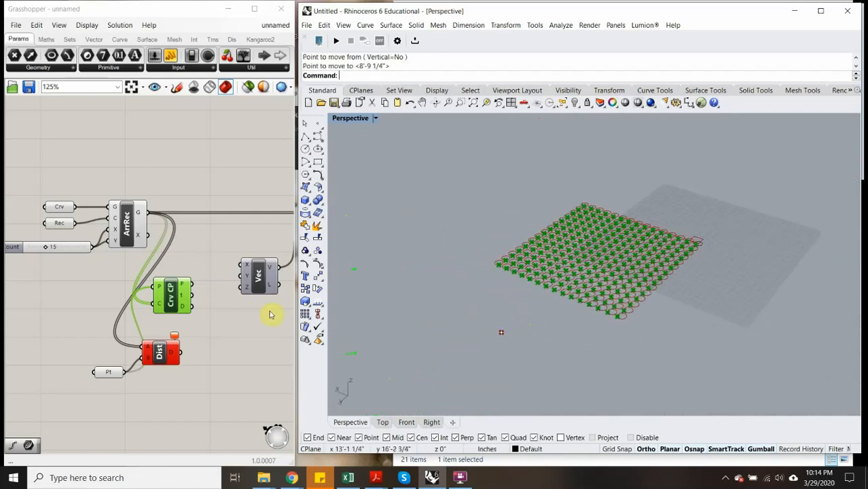
# Shift the Distance component away from the Point parameter and wire the Curve Closest Point's P output into its A input.
pyautogui.moveTo(161, 354); pyautogui.dragTo(208, 362)
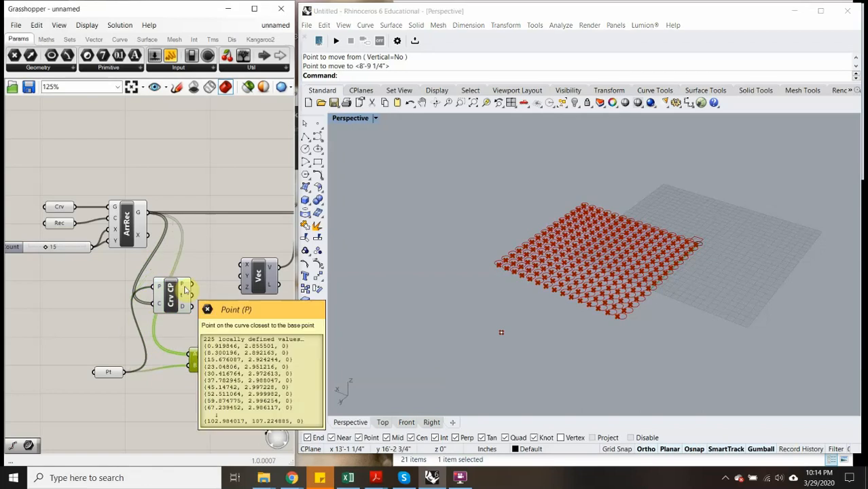
pyautogui.click(184, 288)
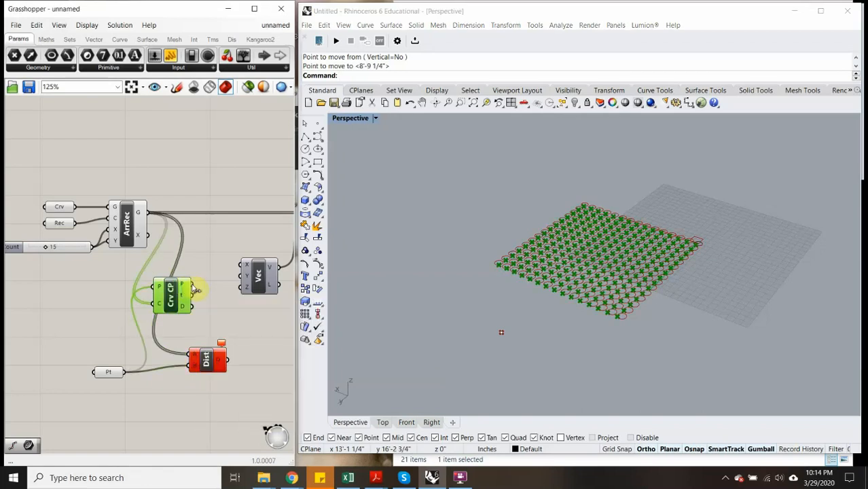
pyautogui.moveTo(202, 301); pyautogui.dragTo(191, 358)
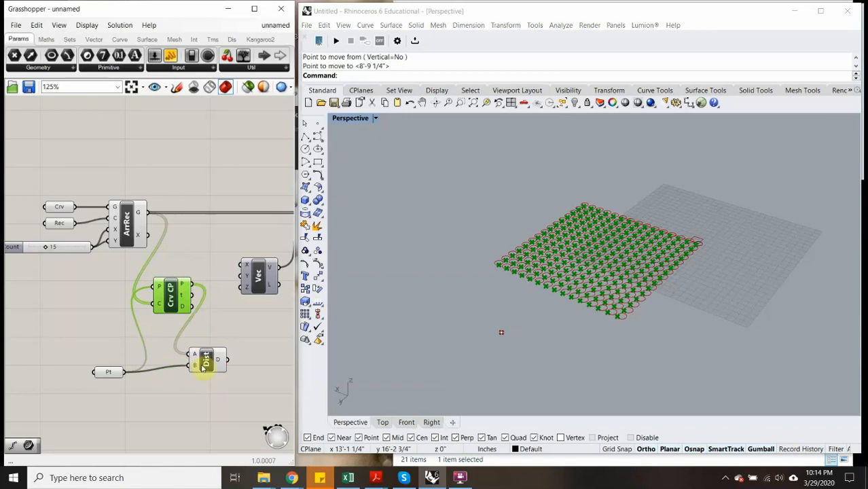
# Wire the Distance component's output into the Vector XYZ's Z input to drive the circle extrusion heights.
pyautogui.moveTo(245, 343); pyautogui.dragTo(221, 341, button='right')
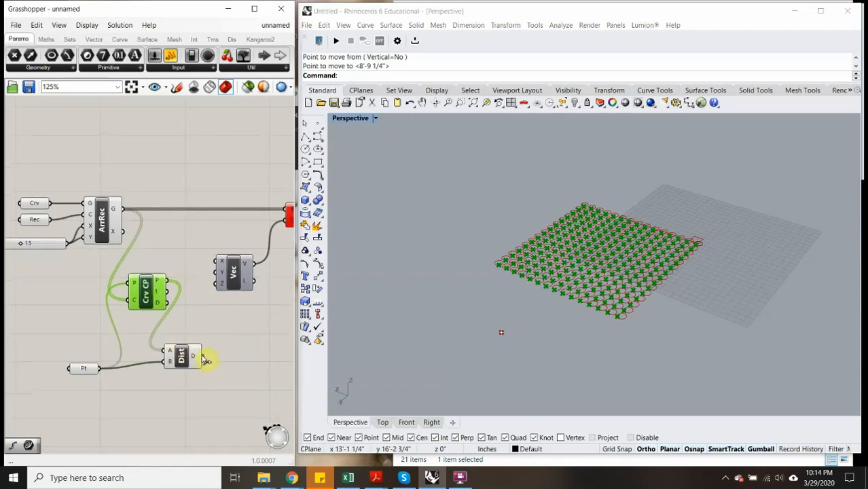
pyautogui.moveTo(203, 356); pyautogui.dragTo(216, 283)
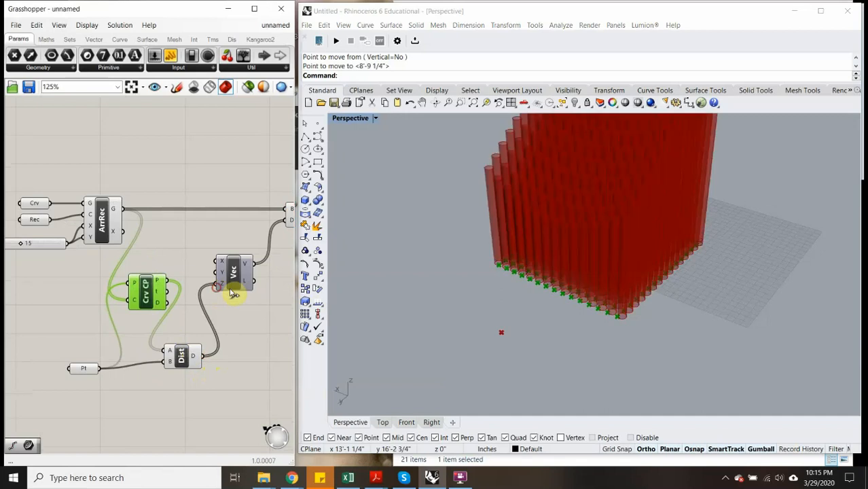
pyautogui.moveTo(604, 266); pyautogui.dragTo(424, 337, button='right')
pyautogui.scroll(3, 475, 320)
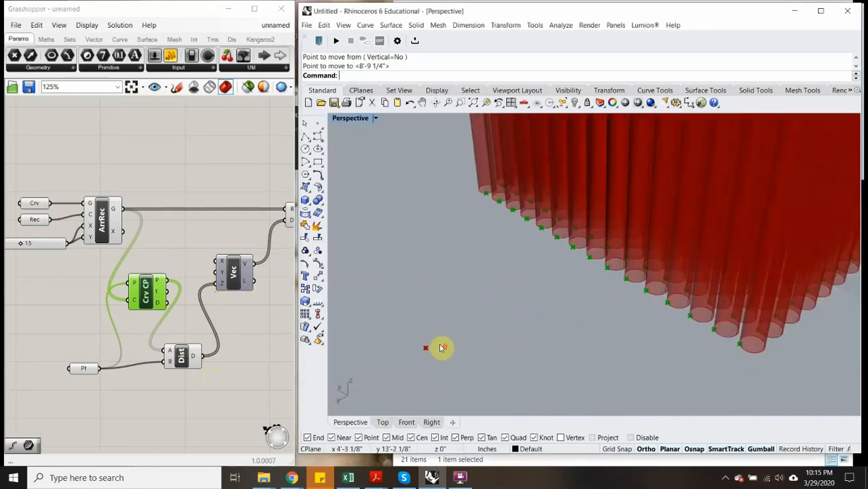
pyautogui.scroll(-5, 434, 352)
pyautogui.moveTo(450, 341); pyautogui.dragTo(421, 307, button='right')
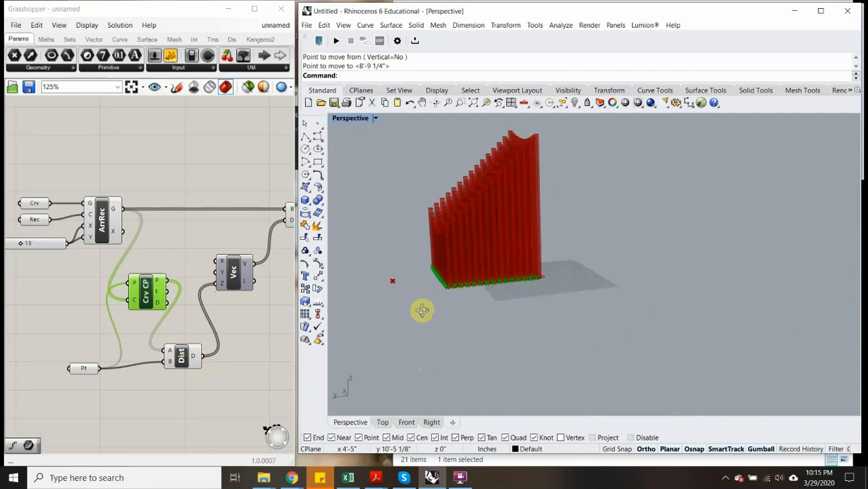
# Move the attractor point from outside the array to a spot among the extruded circles and inspect the resulting heights.
pyautogui.scroll(5, 393, 294)
pyautogui.moveTo(376, 276); pyautogui.dragTo(448, 345)
pyautogui.moveTo(413, 297); pyautogui.dragTo(466, 343, button='right')
pyautogui.write('m')
pyautogui.press('Return')
pyautogui.click(440, 363)
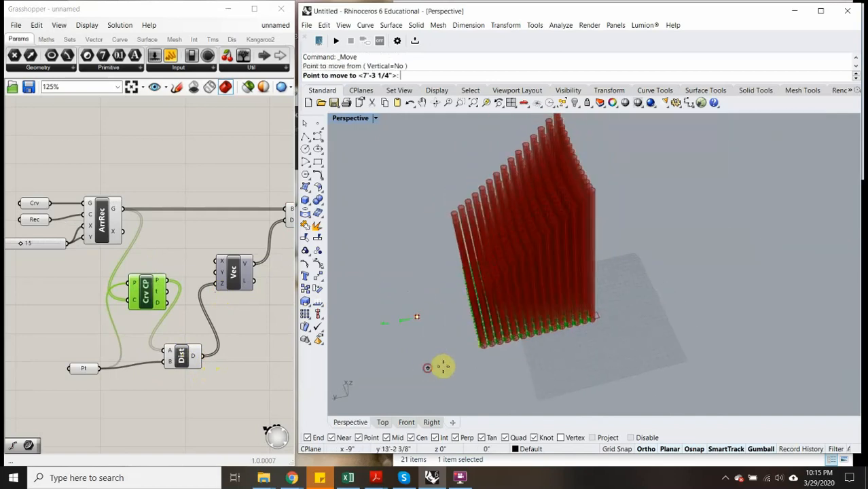
pyautogui.click(534, 362)
pyautogui.moveTo(533, 362); pyautogui.dragTo(591, 311, button='right')
pyautogui.scroll(5, 528, 264)
pyautogui.moveTo(527, 264); pyautogui.dragTo(400, 213, button='right')
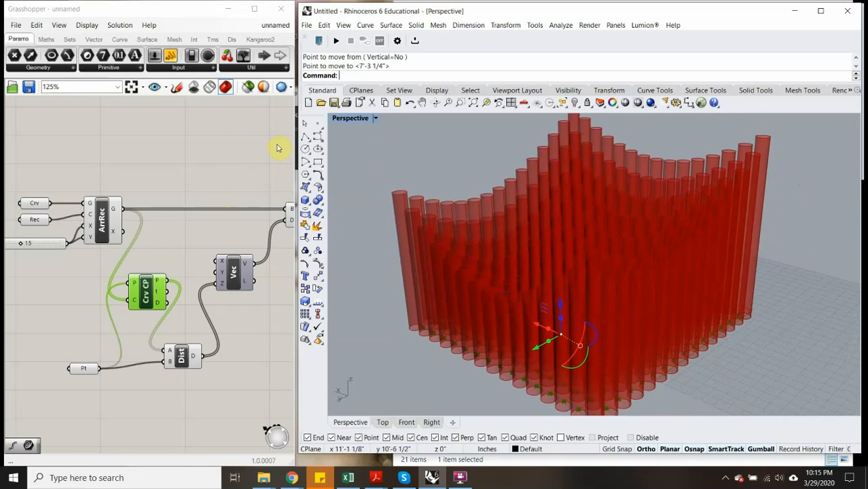
pyautogui.moveTo(551, 172); pyautogui.dragTo(548, 235, button='right')
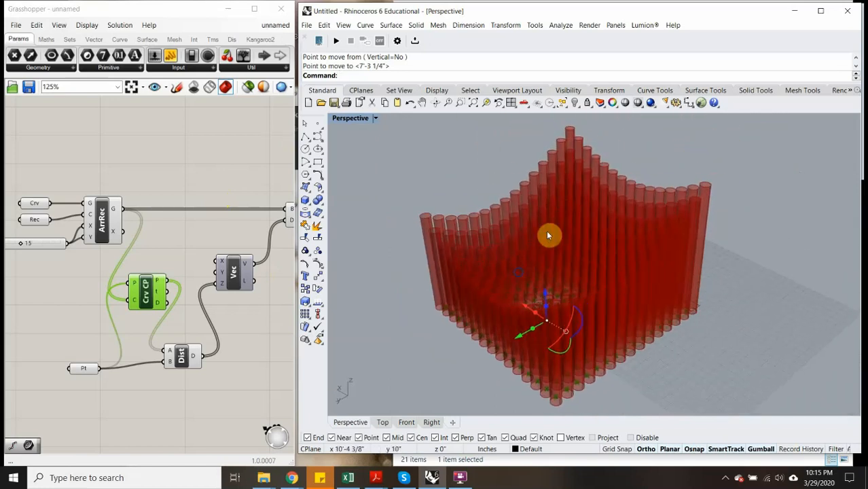
pyautogui.moveTo(473, 249); pyautogui.dragTo(520, 227, button='right')
# Add a Division component beside the Distance component.
pyautogui.doubleClick(239, 357)
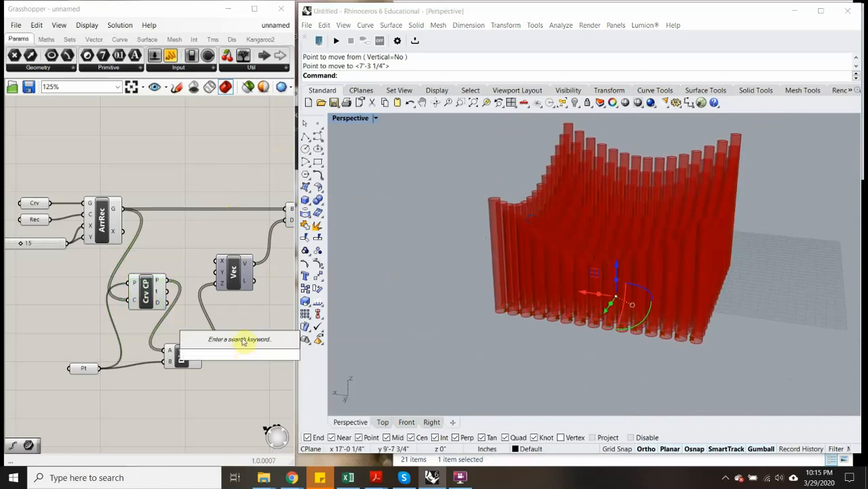
pyautogui.click(236, 306)
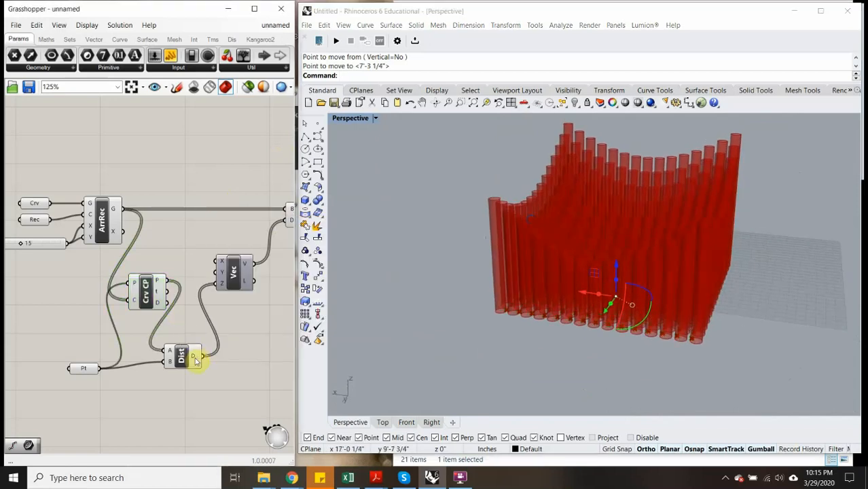
pyautogui.moveTo(196, 361)
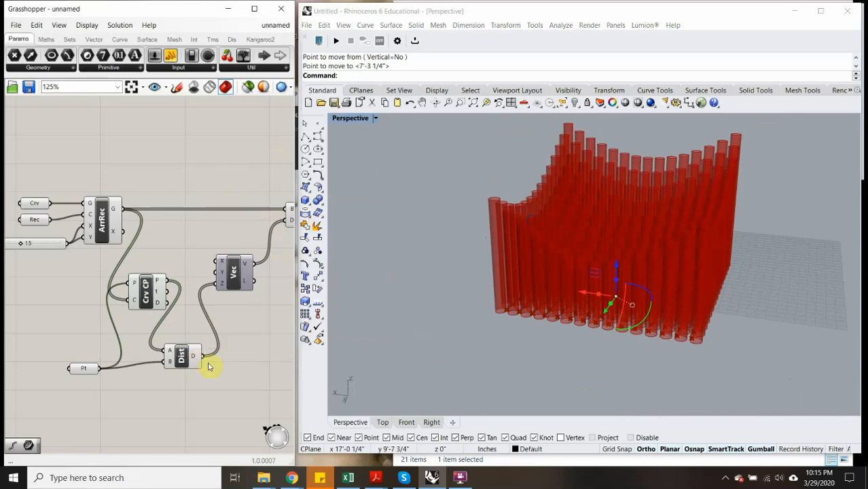
pyautogui.doubleClick(237, 357)
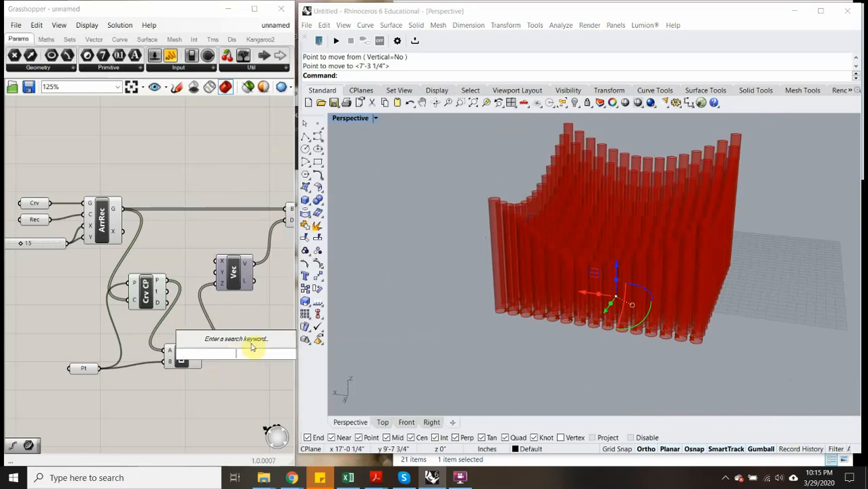
pyautogui.write('div')
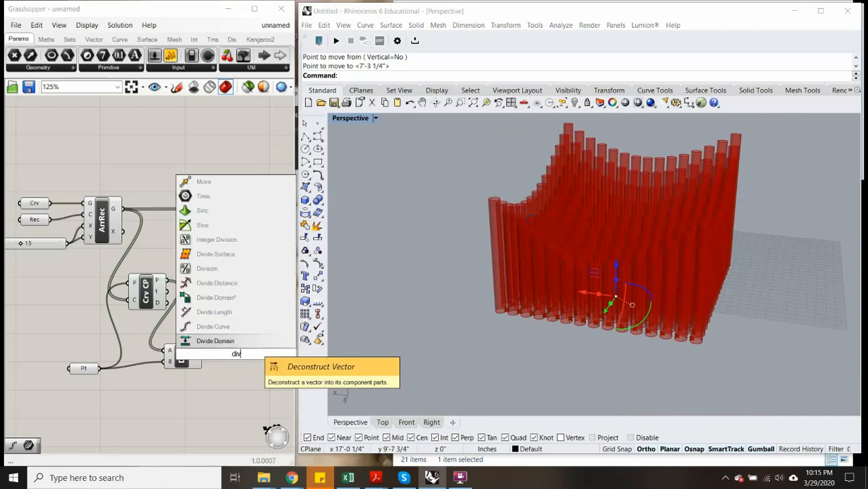
pyautogui.click(206, 269)
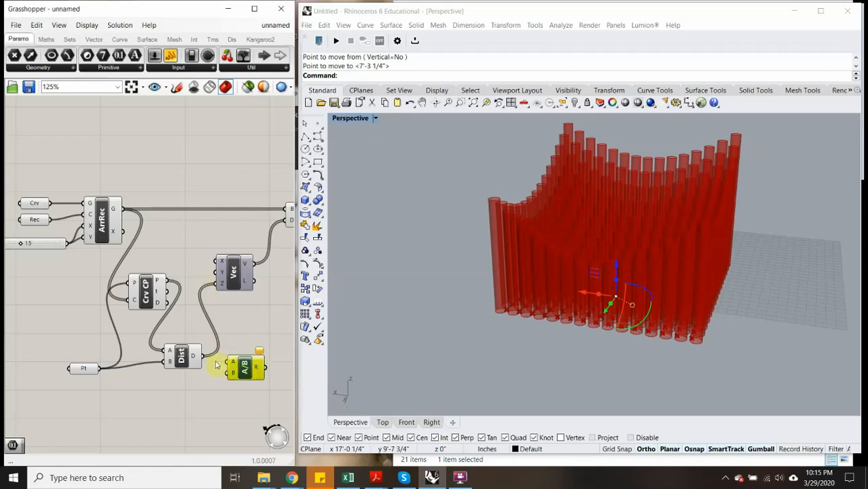
# Wire the Distance component's output into the Division's A input and add a Number parameter below the Division.
pyautogui.moveTo(244, 365); pyautogui.dragTo(230, 368)
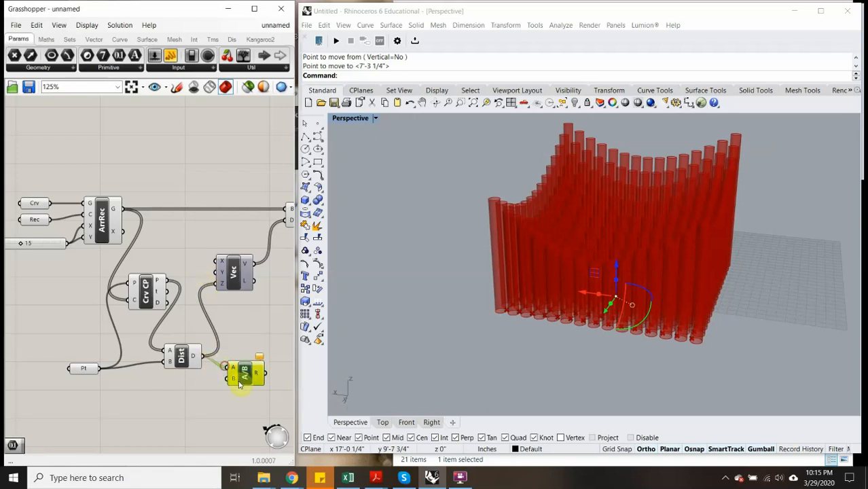
pyautogui.doubleClick(208, 401)
pyautogui.write('u')
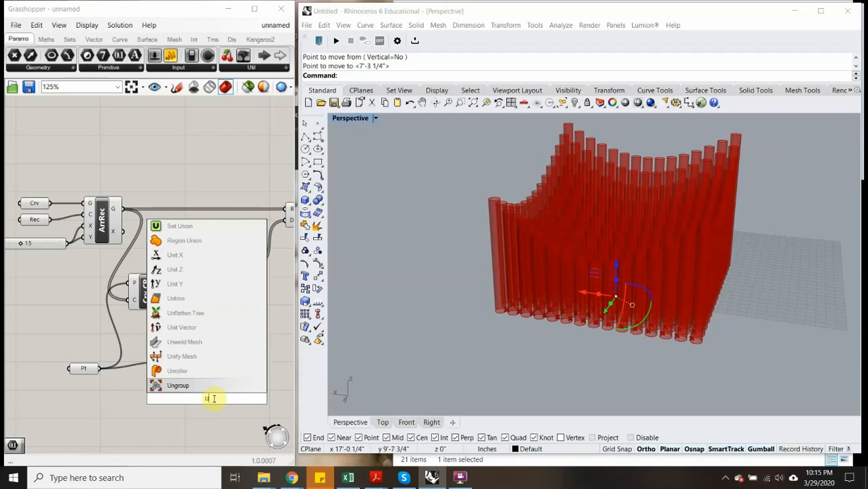
pyautogui.press('BackSpace')
pyautogui.write('nu')
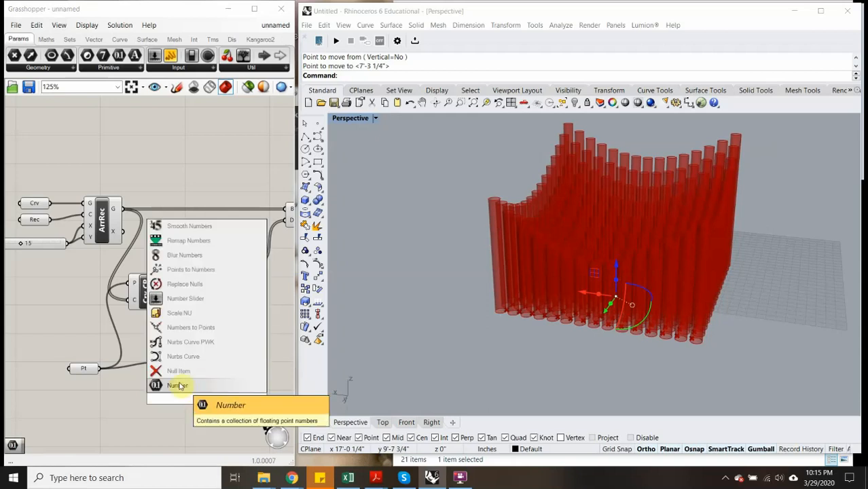
pyautogui.click(218, 384)
# Set the Number parameter's value to 2.
pyautogui.rightClick(202, 400)
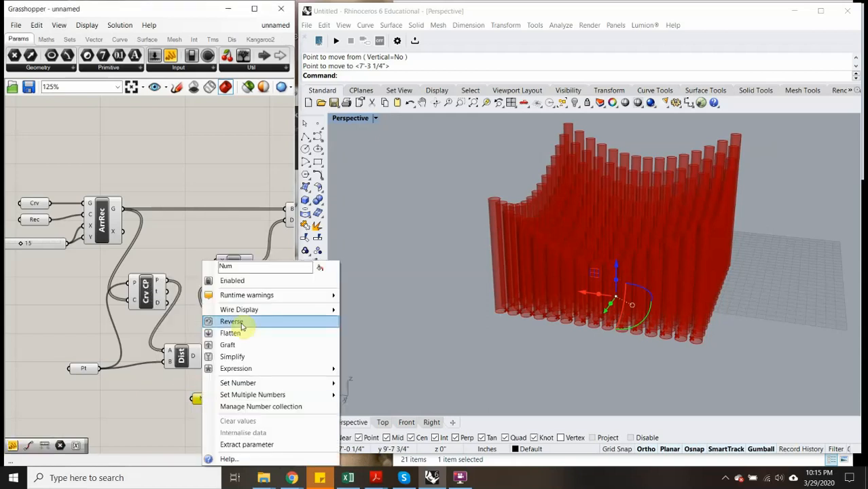
pyautogui.moveTo(248, 385)
pyautogui.click(376, 387)
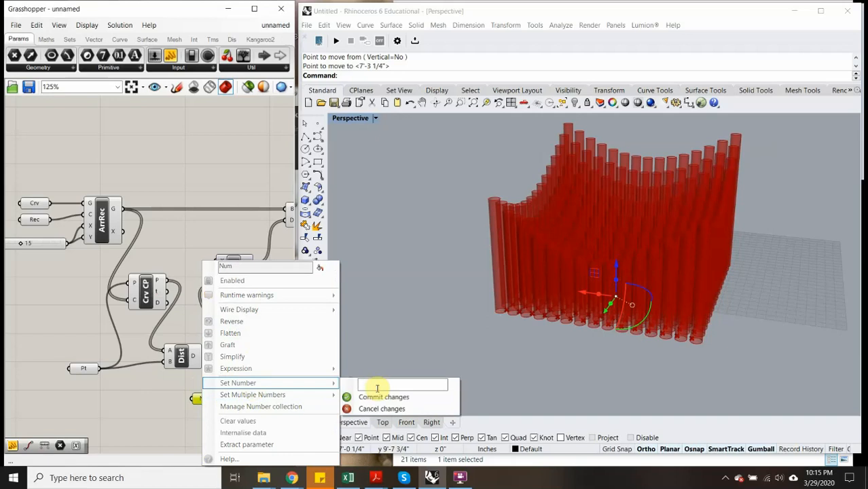
pyautogui.click(367, 396)
pyautogui.doubleClick(213, 401)
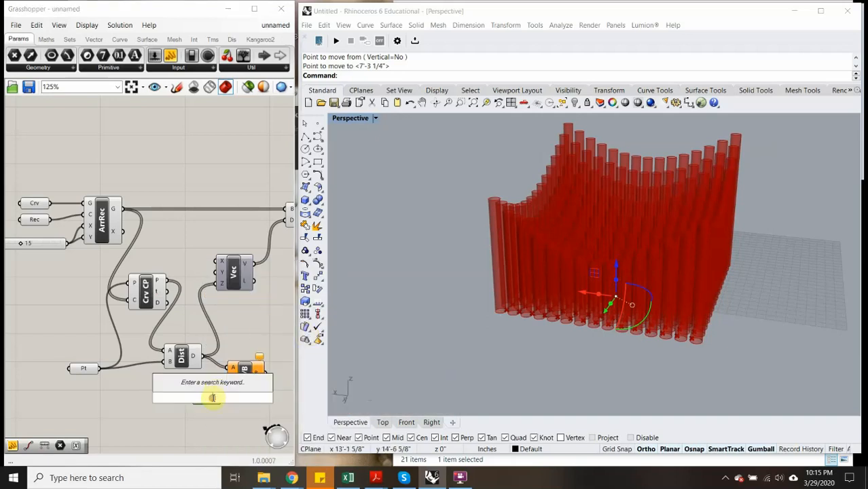
pyautogui.press('Escape')
pyautogui.rightClick(203, 398)
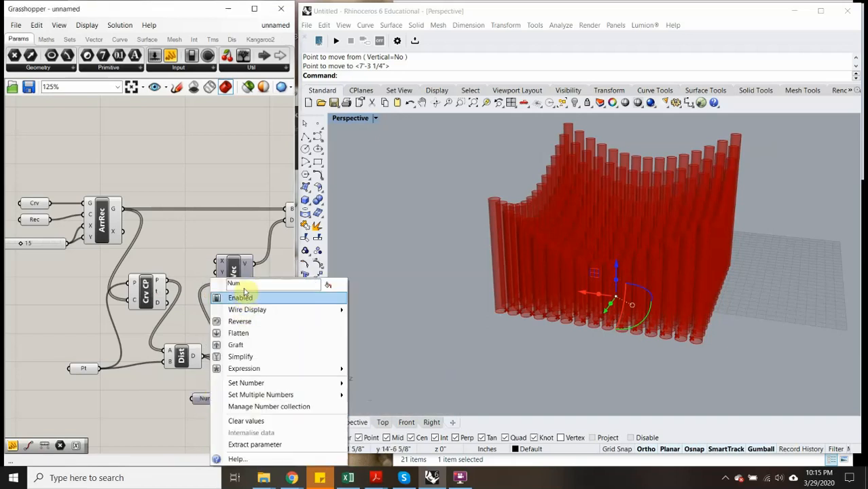
pyautogui.write('2')
pyautogui.click(166, 413)
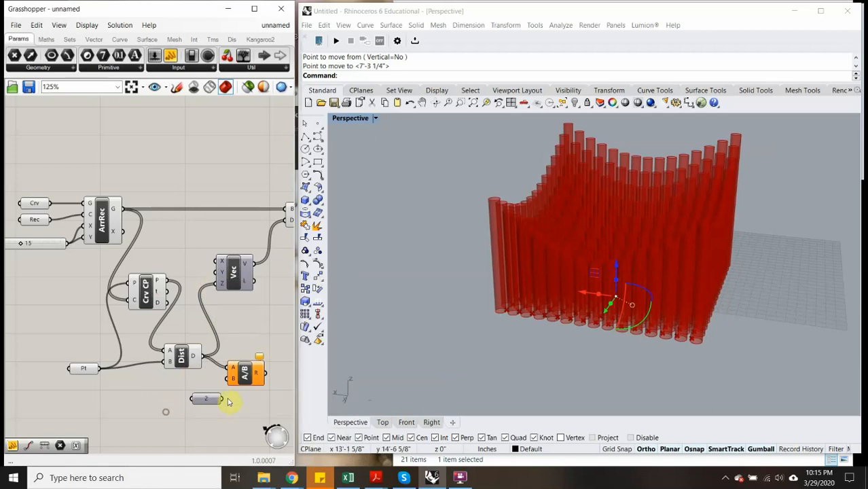
# Wire the Number parameter into the Division's B input and the Division's result into the Vector XYZ's Z input, replacing the direct distance wire.
pyautogui.moveTo(229, 391); pyautogui.dragTo(216, 284)
pyautogui.moveTo(623, 290); pyautogui.dragTo(551, 281, button='right')
pyautogui.scroll(5, 526, 264)
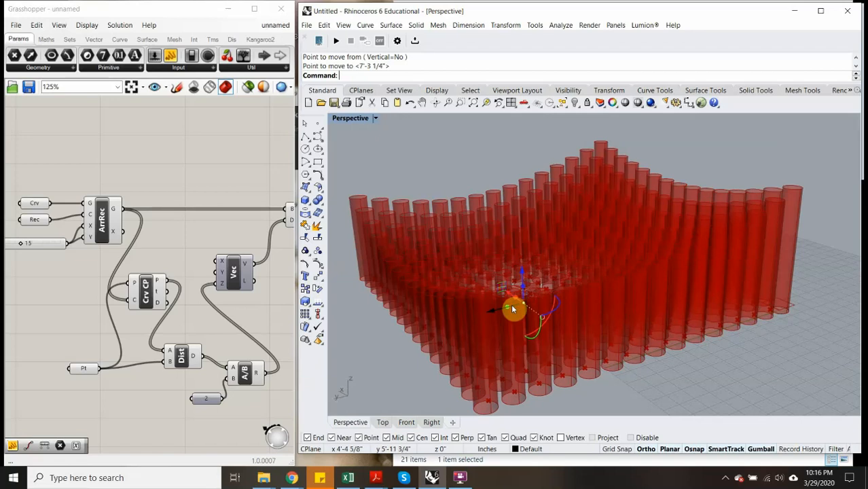
pyautogui.scroll(-4, 562, 267)
pyautogui.moveTo(563, 267); pyautogui.dragTo(549, 234, button='right')
pyautogui.click(479, 225)
pyautogui.scroll(-2, 568, 258)
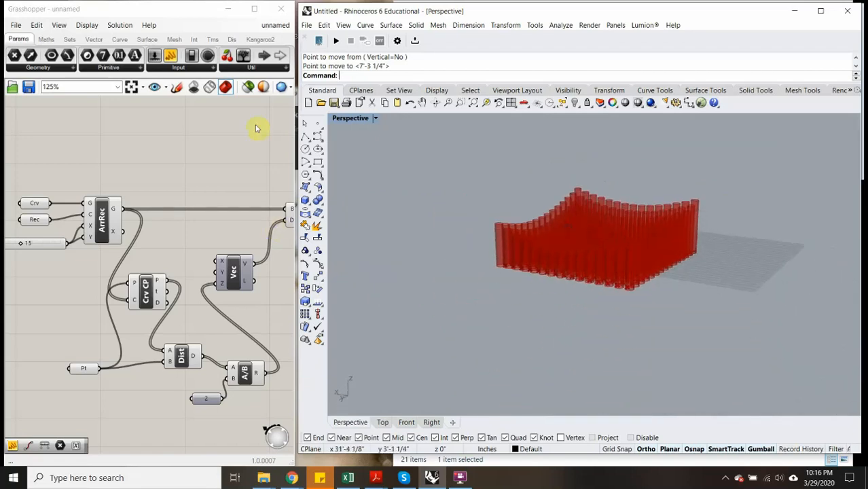
# Shift the Vector XYZ component closer beneath the Extrude component, using a temporarily maximized Grasshopper window.
pyautogui.click(255, 9)
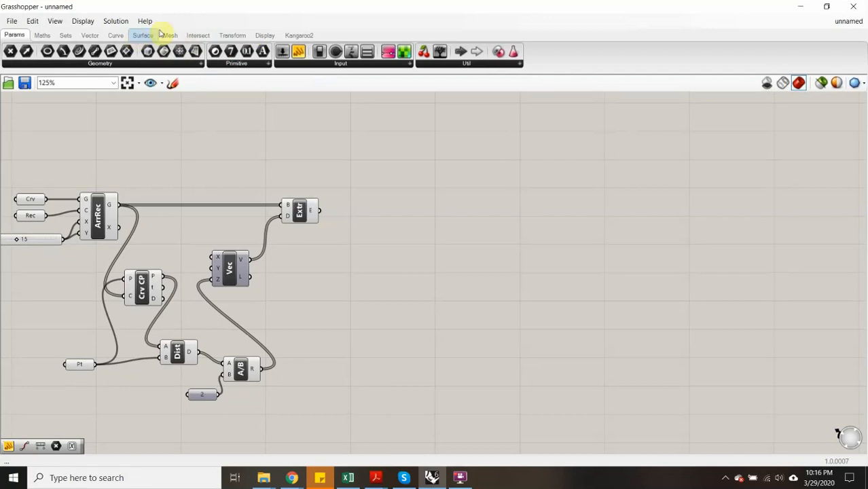
pyautogui.click(42, 35)
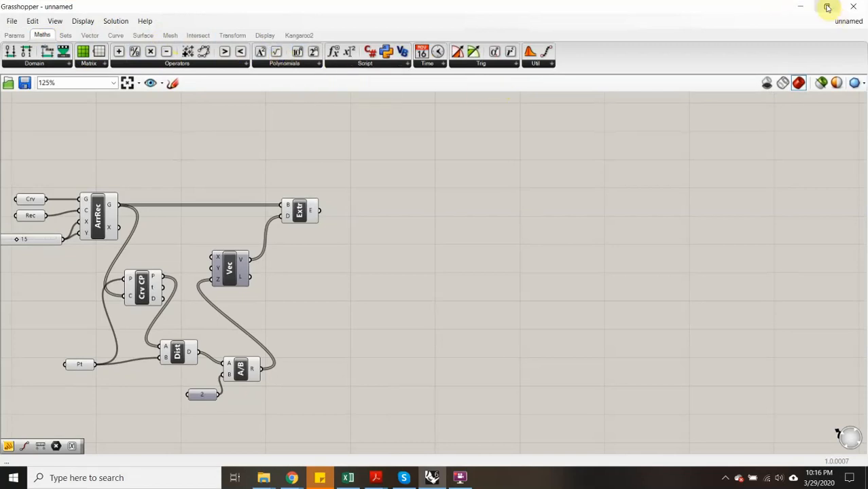
pyautogui.moveTo(237, 264); pyautogui.dragTo(267, 275)
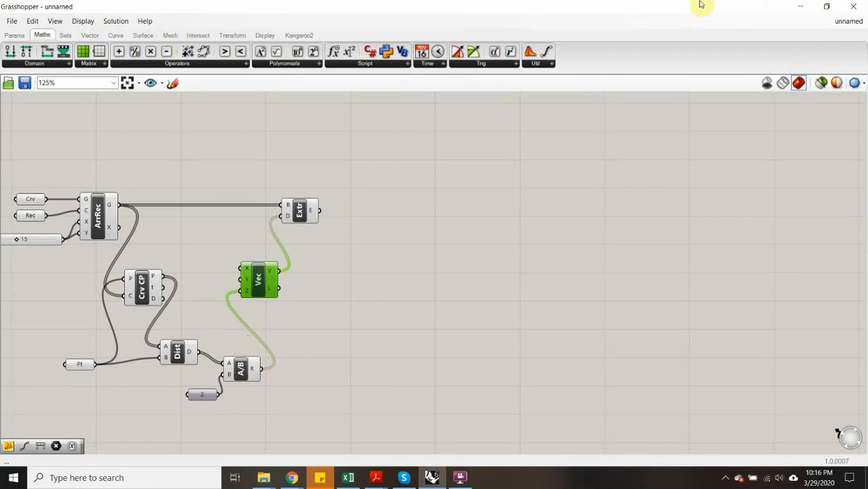
pyautogui.click(826, 6)
# Examine the scaled cylinder heights from several angles and highlight the Extrude component's geometry in the viewport.
pyautogui.moveTo(581, 200); pyautogui.dragTo(538, 285, button='right')
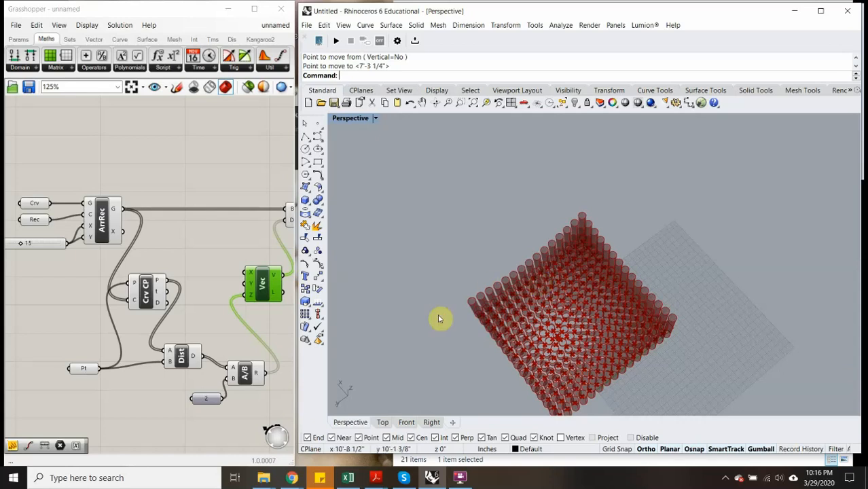
pyautogui.scroll(-1, 182, 258)
pyautogui.moveTo(180, 259); pyautogui.dragTo(100, 253, button='right')
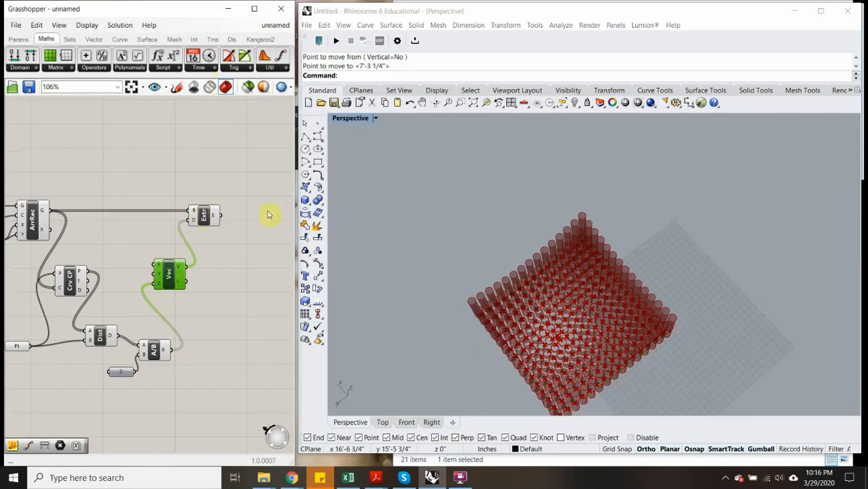
pyautogui.moveTo(590, 340); pyautogui.dragTo(477, 180, button='right')
pyautogui.scroll(9, 570, 267)
pyautogui.scroll(-5, 564, 269)
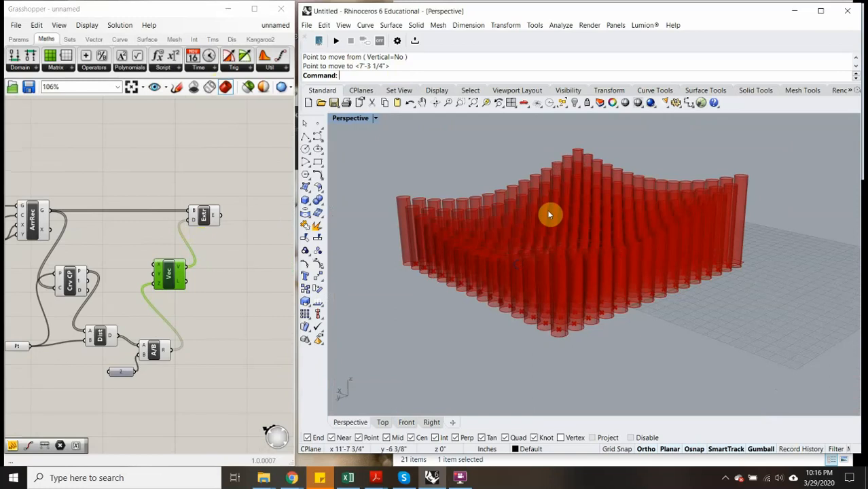
pyautogui.moveTo(550, 215); pyautogui.dragTo(560, 256, button='right')
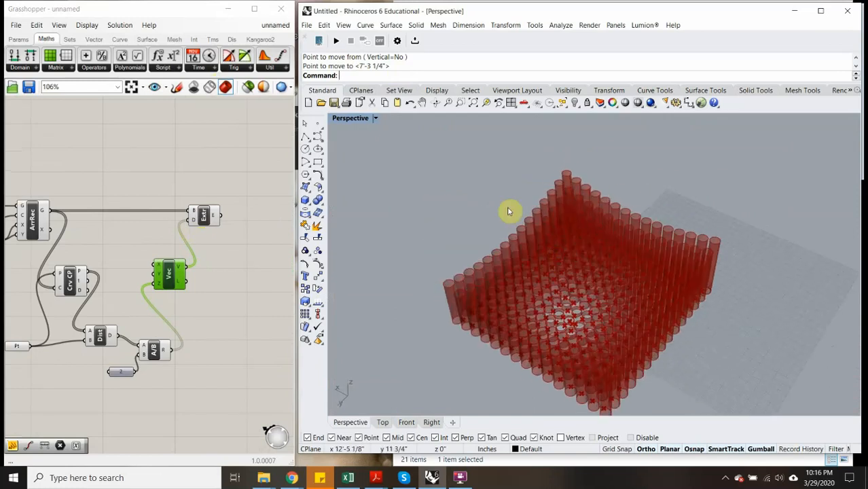
pyautogui.click(211, 219)
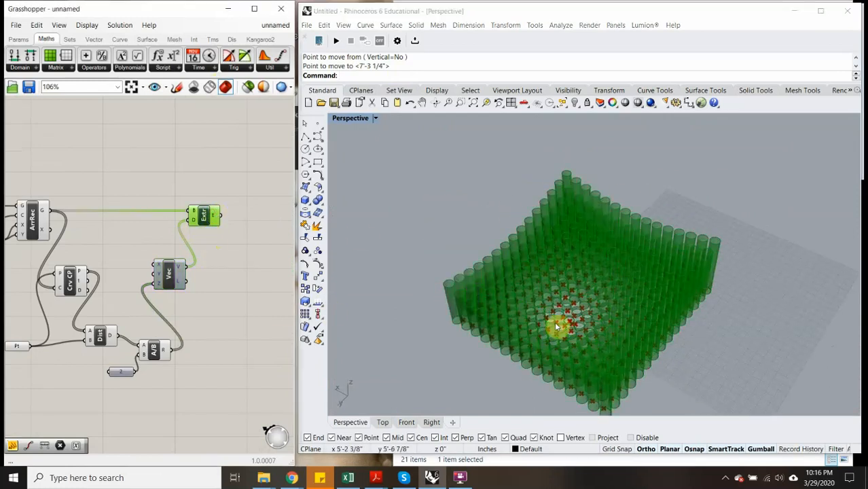
pyautogui.moveTo(550, 284); pyautogui.dragTo(449, 219, button='right')
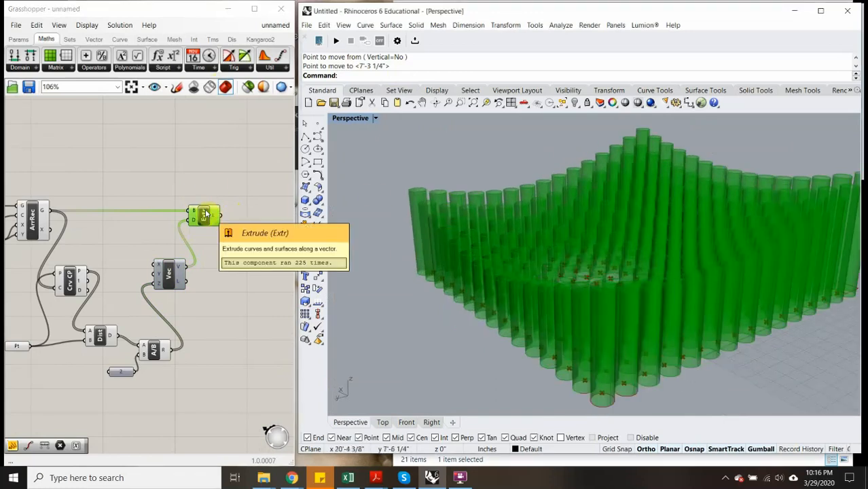
pyautogui.click(194, 165)
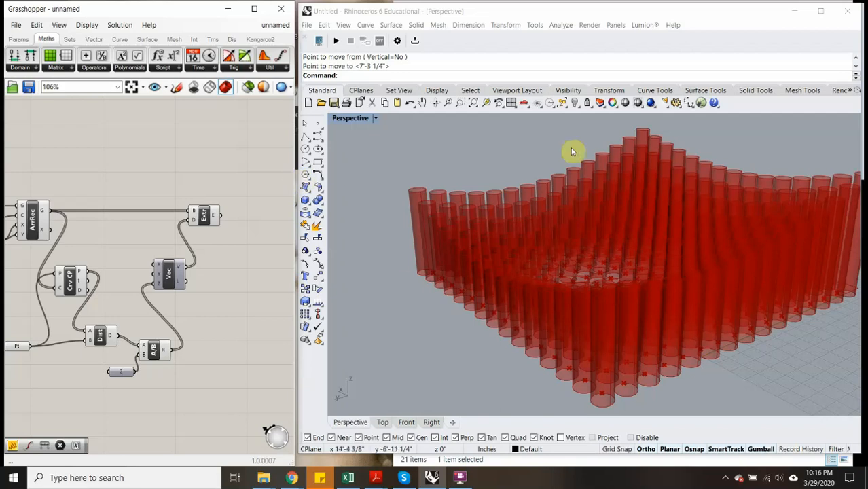
pyautogui.scroll(-3, 530, 226)
pyautogui.moveTo(530, 226); pyautogui.dragTo(533, 256, button='right')
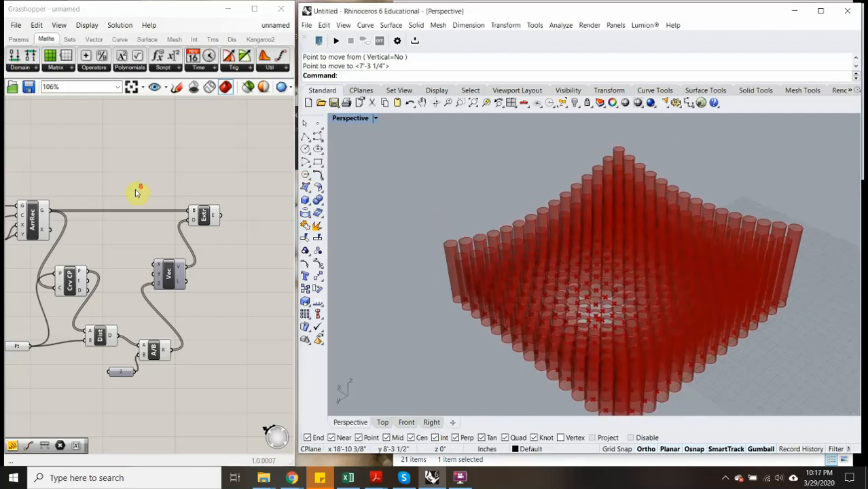
# Set the slider for the rectangular array's X and Y counts to 24.
pyautogui.scroll(-3, 135, 190)
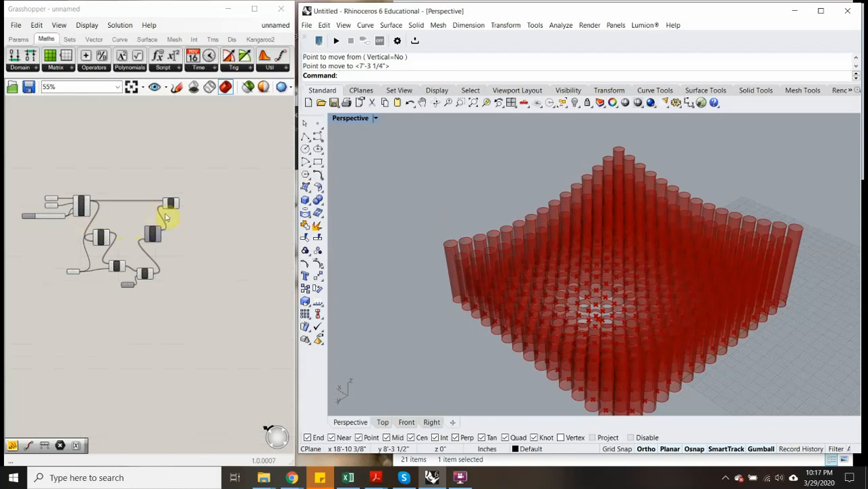
pyautogui.scroll(3, 58, 218)
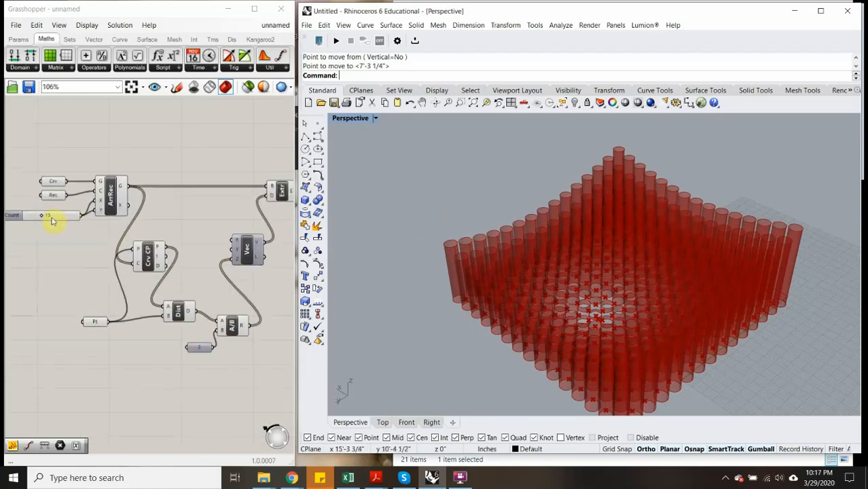
pyautogui.scroll(3, 52, 221)
pyautogui.moveTo(42, 215)
pyautogui.mouseDown()
pyautogui.moveTo(77, 217)
pyautogui.moveTo(58, 217)
pyautogui.mouseUp()
# Examine the denser array of extruded circles and its complete Grasshopper definition.
pyautogui.scroll(-5, 452, 234)
pyautogui.moveTo(372, 246); pyautogui.dragTo(394, 238, button='right')
pyautogui.scroll(-2, 112, 239)
pyautogui.moveTo(108, 239); pyautogui.dragTo(132, 217, button='right')
pyautogui.scroll(-3, 207, 241)
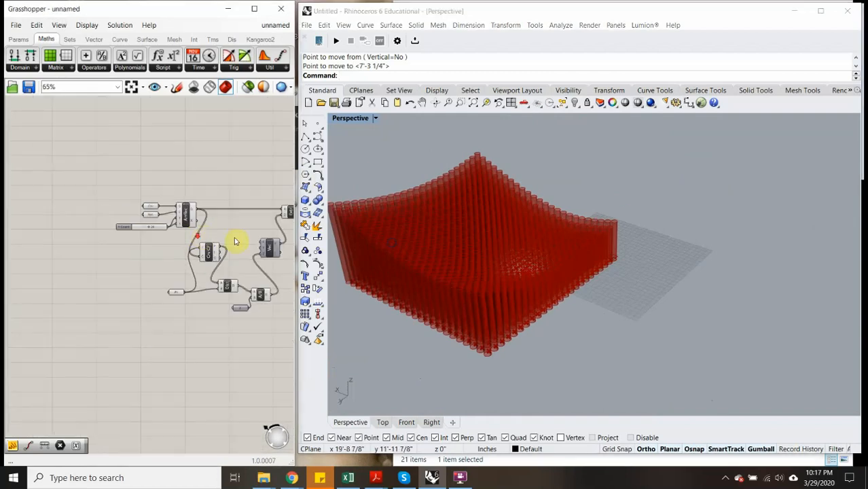
pyautogui.moveTo(232, 239); pyautogui.dragTo(189, 260, button='right')
pyautogui.scroll(2, 71, 236)
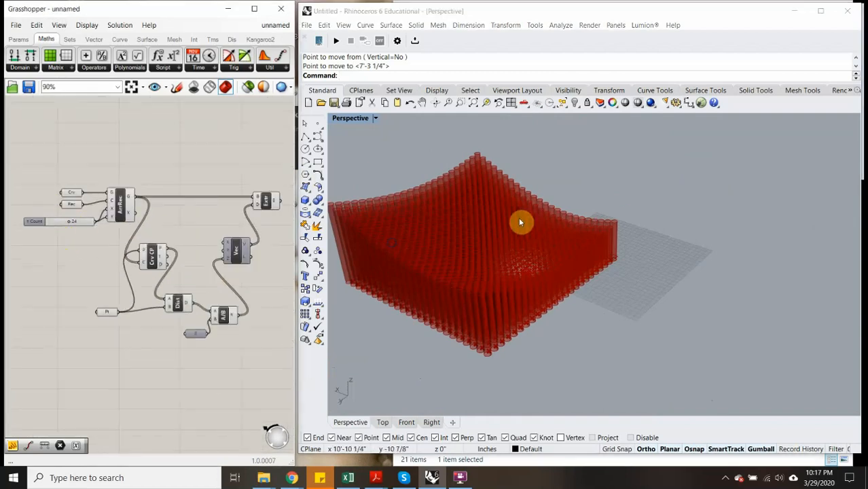
pyautogui.moveTo(520, 221); pyautogui.dragTo(381, 213, button='right')
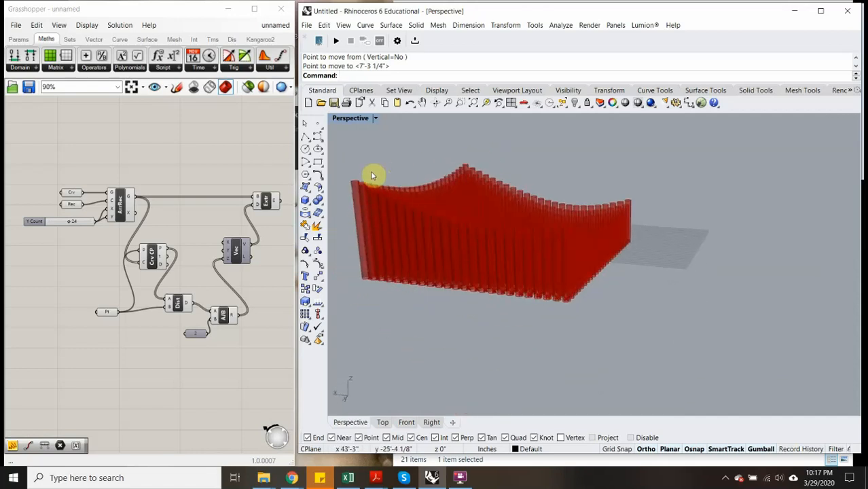
pyautogui.moveTo(567, 228); pyautogui.dragTo(524, 197, button='right')
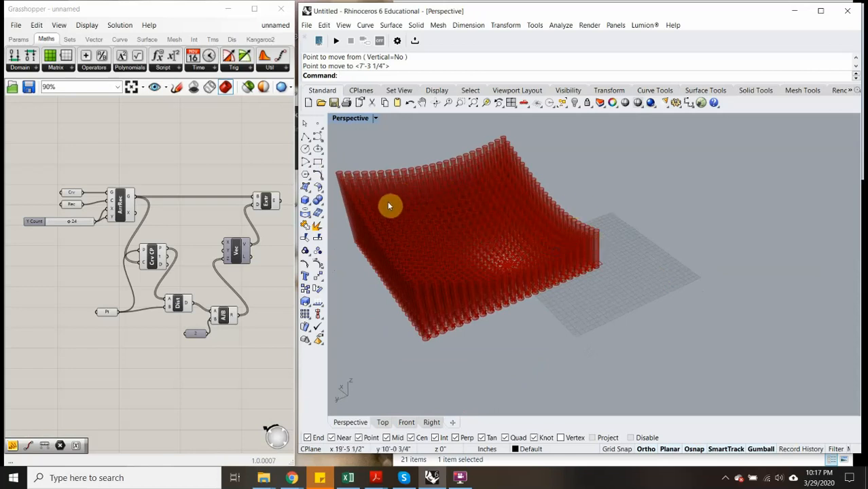
pyautogui.moveTo(218, 202); pyautogui.dragTo(138, 195, button='right')
pyautogui.scroll(4, 203, 197)
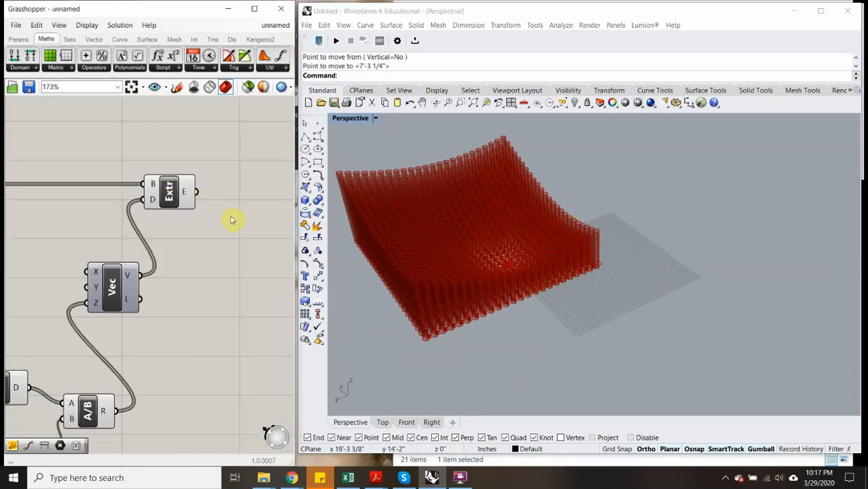
pyautogui.moveTo(237, 203); pyautogui.dragTo(203, 224, button='right')
pyautogui.click(121, 219)
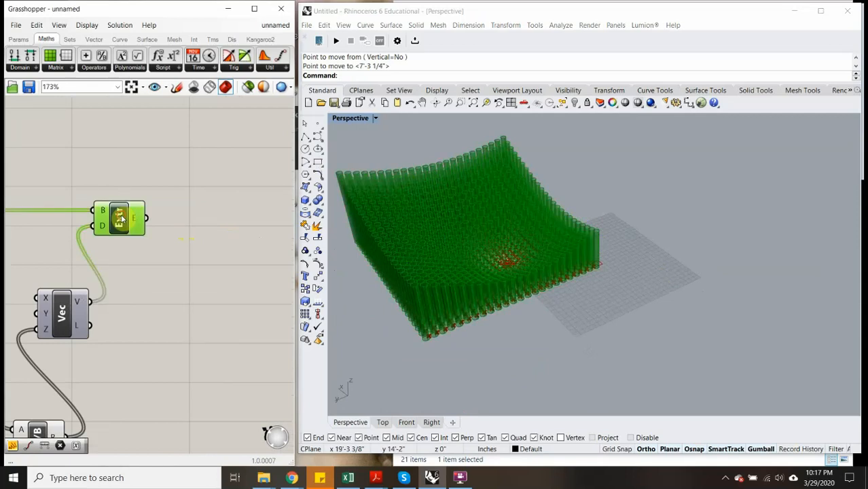
pyautogui.click(220, 218)
pyautogui.rightClick(219, 215)
pyautogui.doubleClick(198, 205)
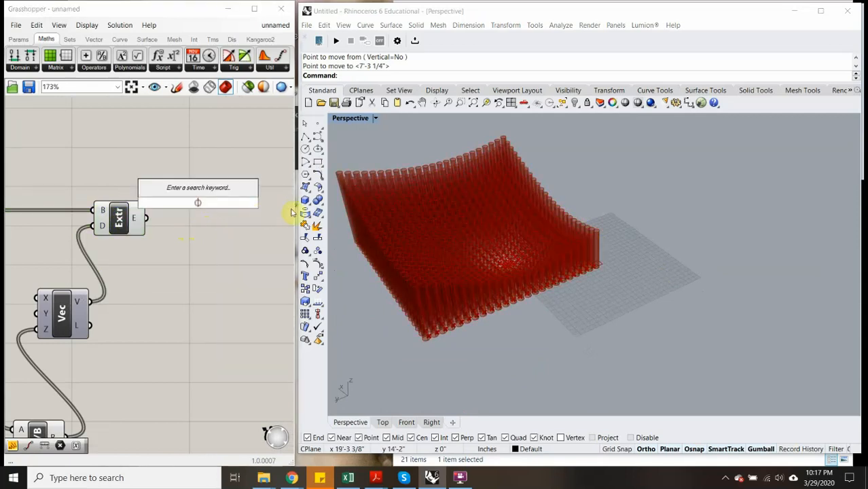
pyautogui.write('bake')
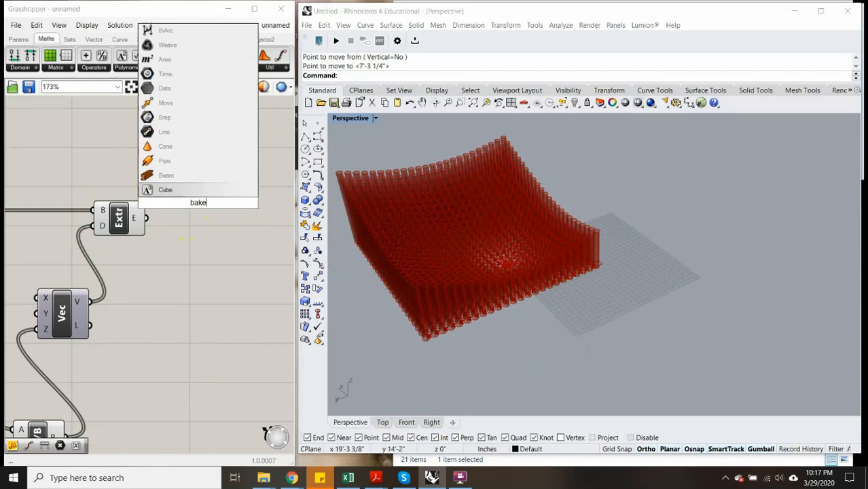
pyautogui.click(285, 213)
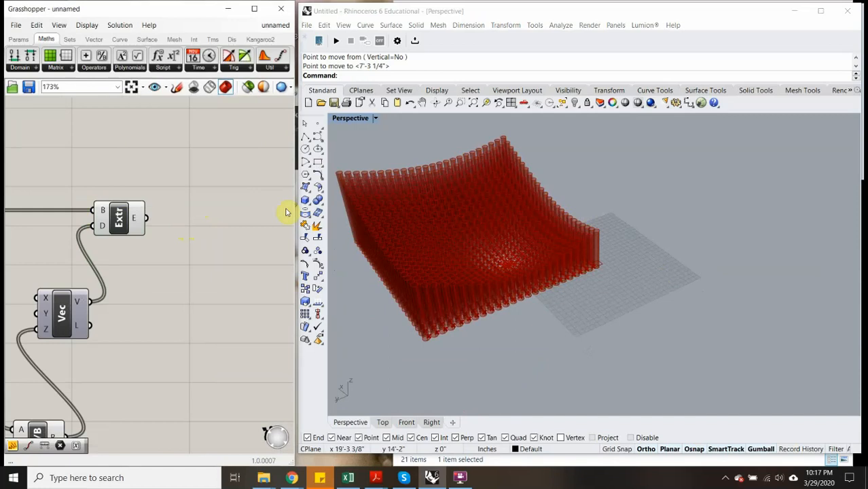
pyautogui.rightClick(118, 216)
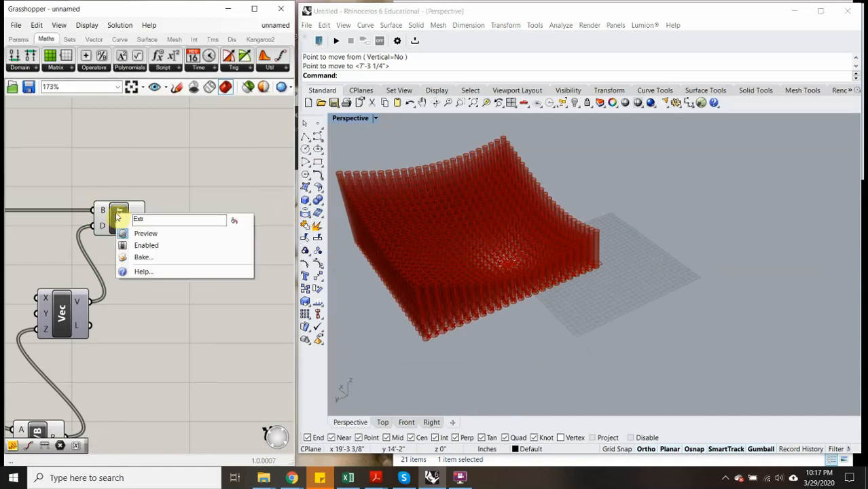
pyautogui.click(136, 258)
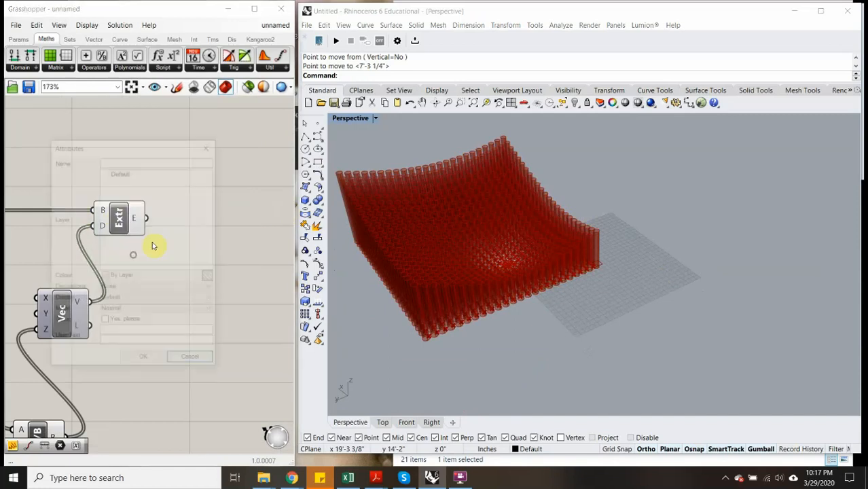
pyautogui.moveTo(107, 144); pyautogui.dragTo(127, 116)
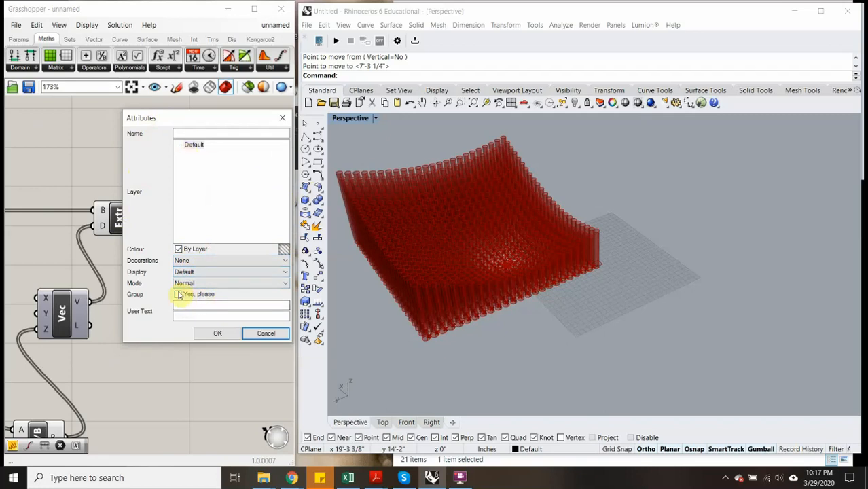
pyautogui.click(193, 146)
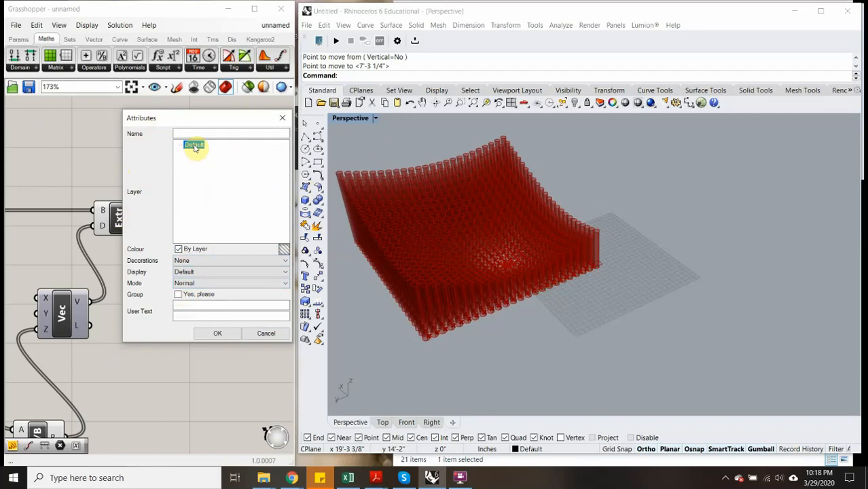
pyautogui.click(266, 333)
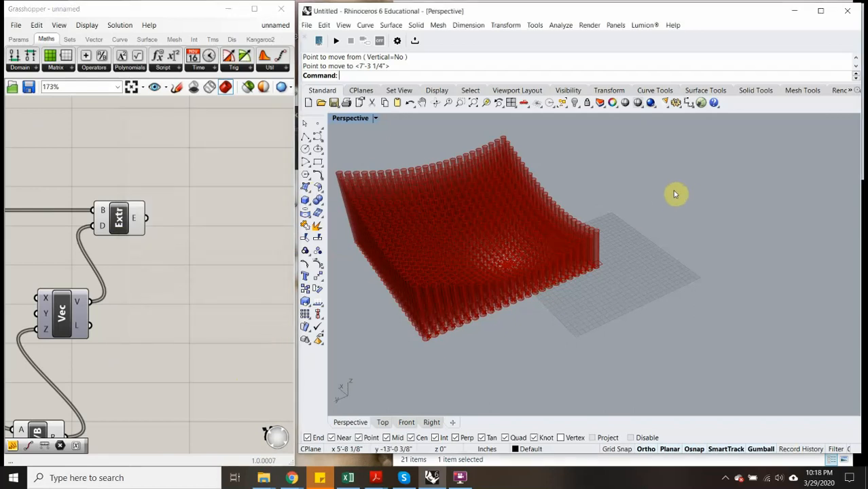
# Create two new Rhino layers named Bake 1 and Bake 2.
pyautogui.write('l')
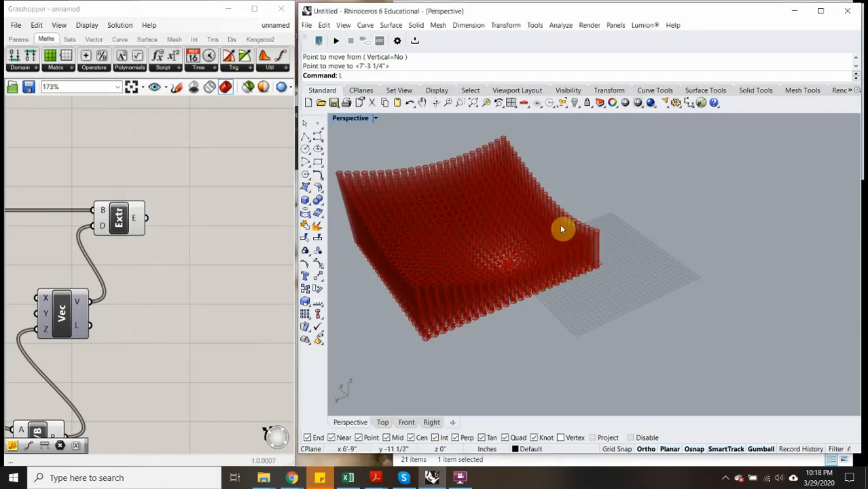
pyautogui.write('ayer')
pyautogui.press('Return')
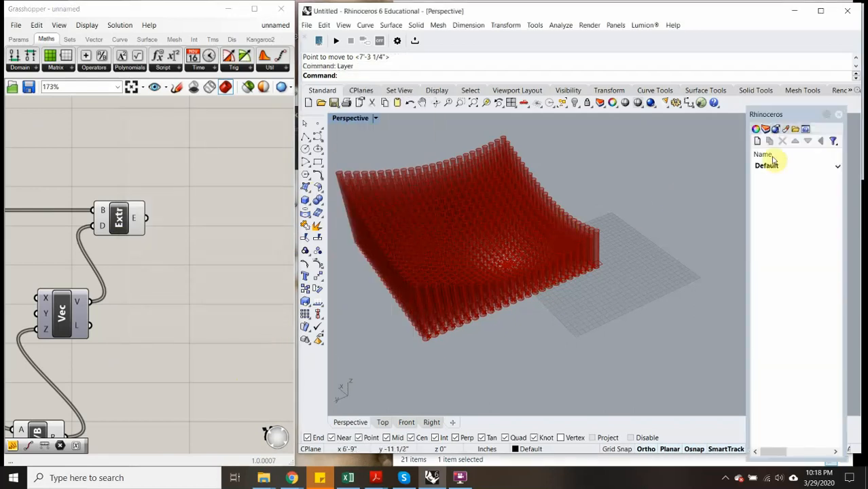
pyautogui.click(757, 141)
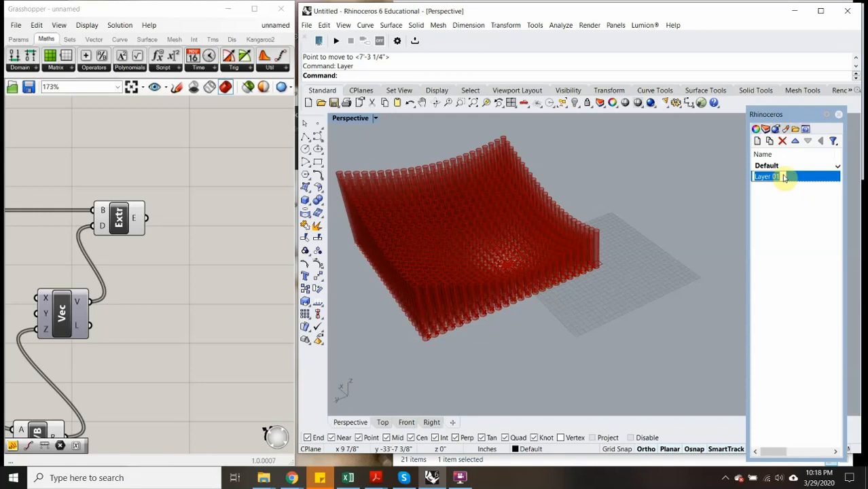
pyautogui.write('Bak')
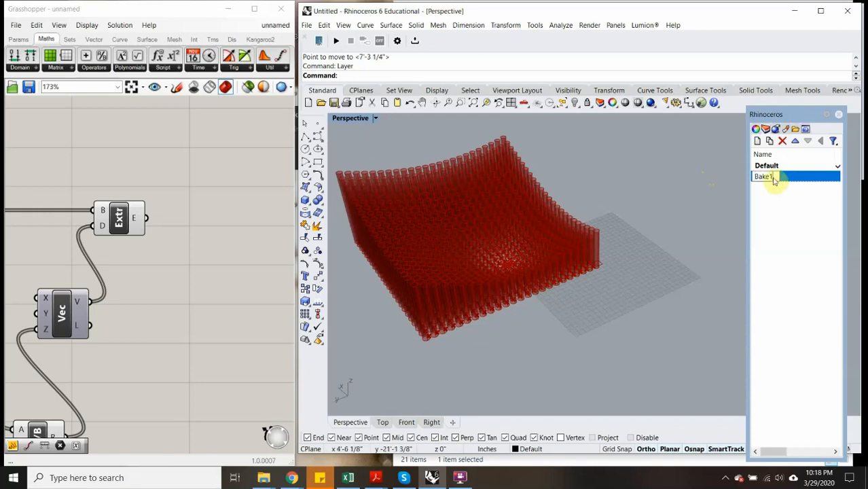
pyautogui.write('e 1')
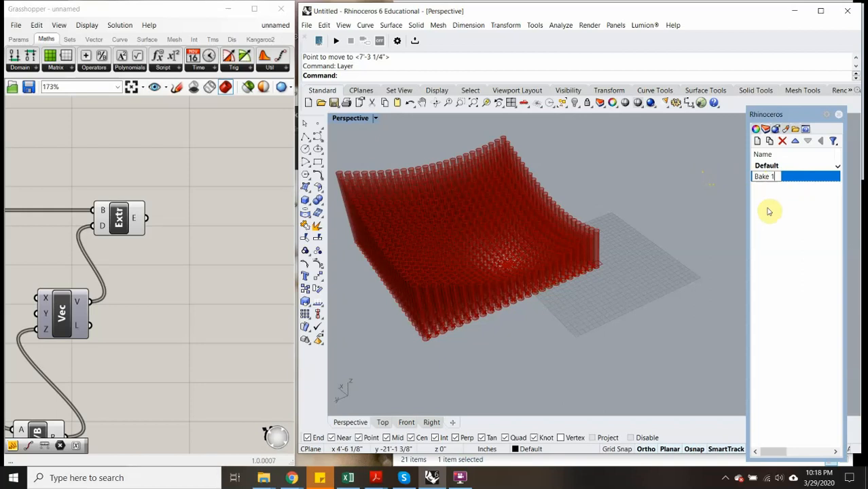
pyautogui.press('Return')
pyautogui.click(757, 141)
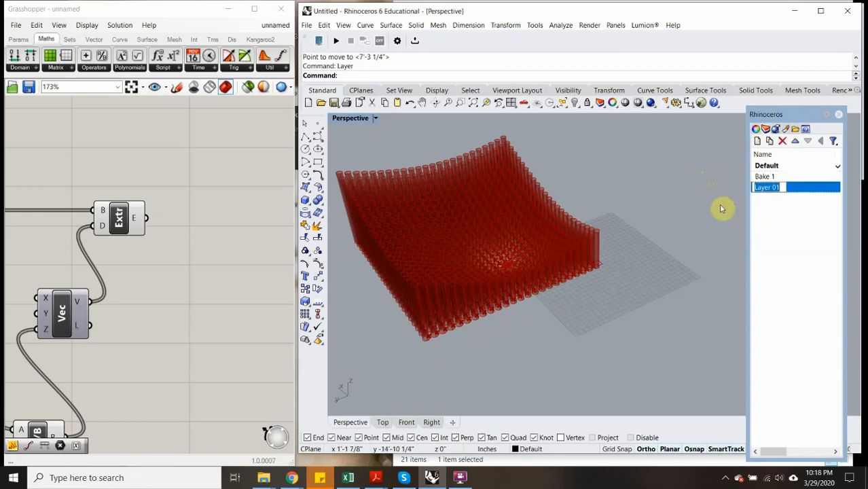
pyautogui.write('Bake 2')
pyautogui.press('Return')
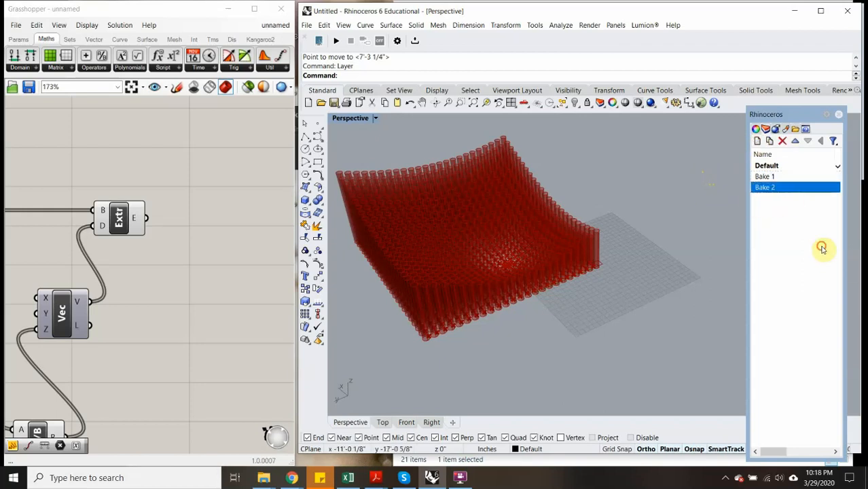
# Set the Bake 1 layer's colour to green and the Bake 2 layer's colour to magenta.
pyautogui.moveTo(761, 185); pyautogui.dragTo(639, 178)
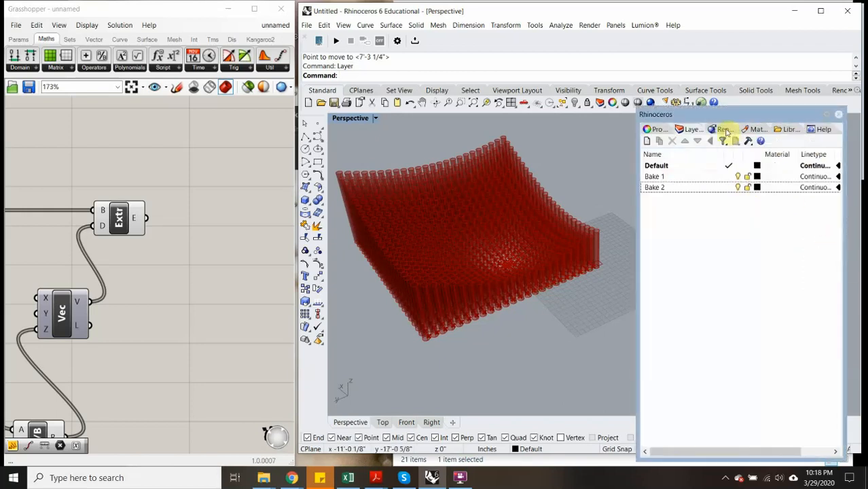
pyautogui.click(757, 177)
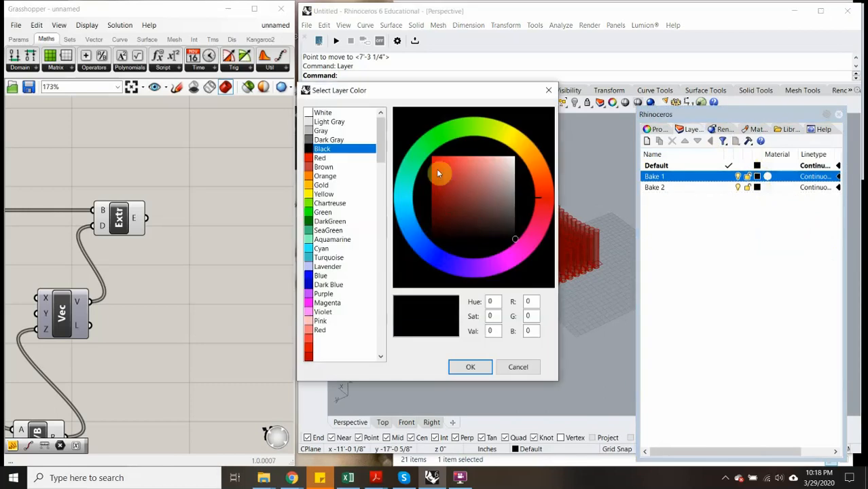
pyautogui.click(462, 134)
pyautogui.click(477, 373)
pyautogui.click(757, 187)
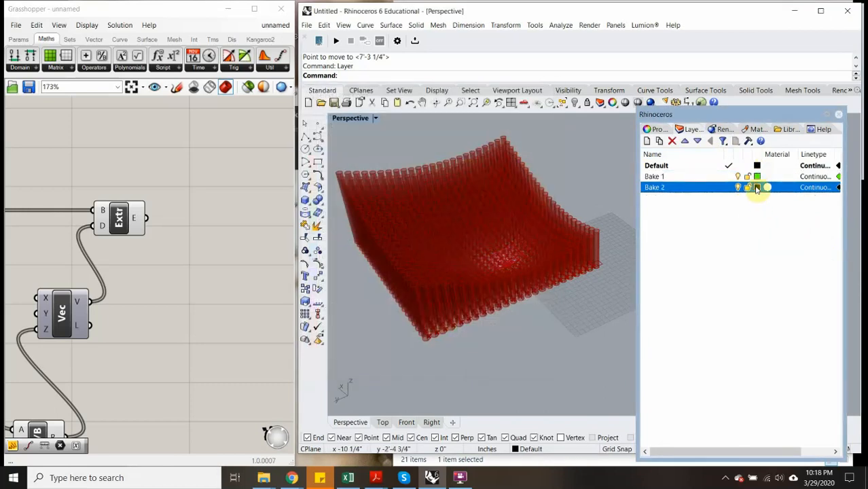
pyautogui.click(517, 260)
pyautogui.click(469, 367)
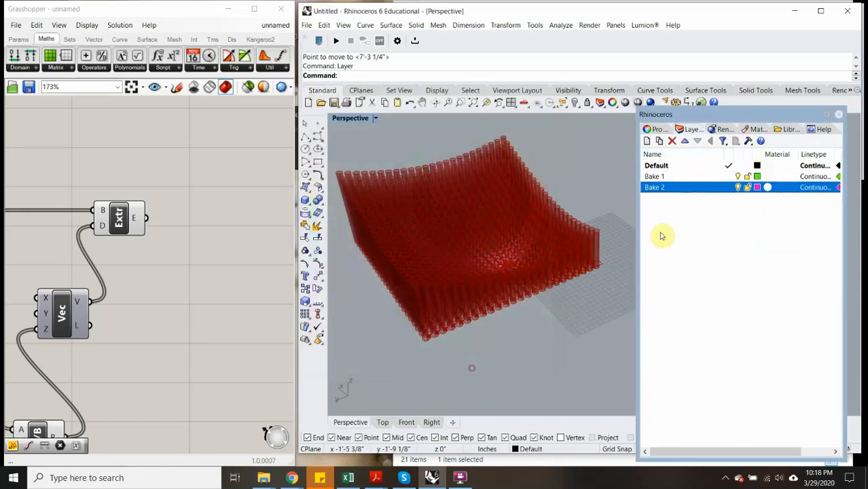
pyautogui.moveTo(636, 242); pyautogui.dragTo(747, 250)
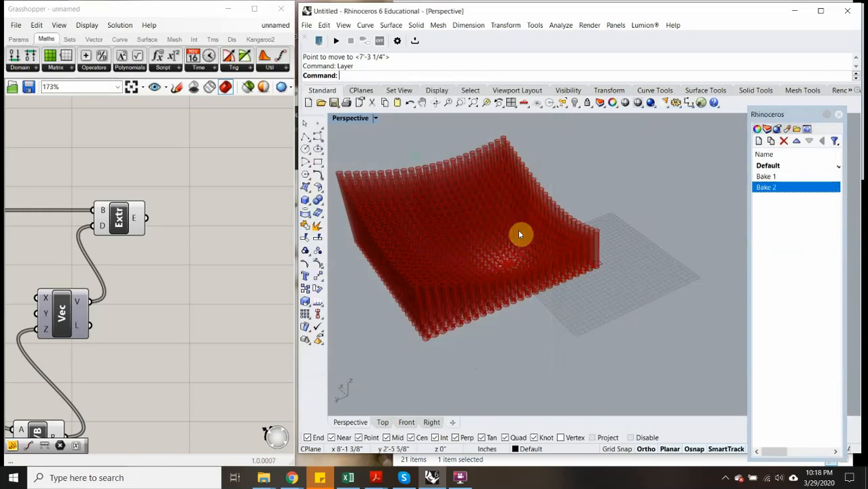
# Bake the Extrude component's geometry onto the Bake 1 layer, with its colour set by layer.
pyautogui.scroll(-3, 514, 231)
pyautogui.click(119, 216)
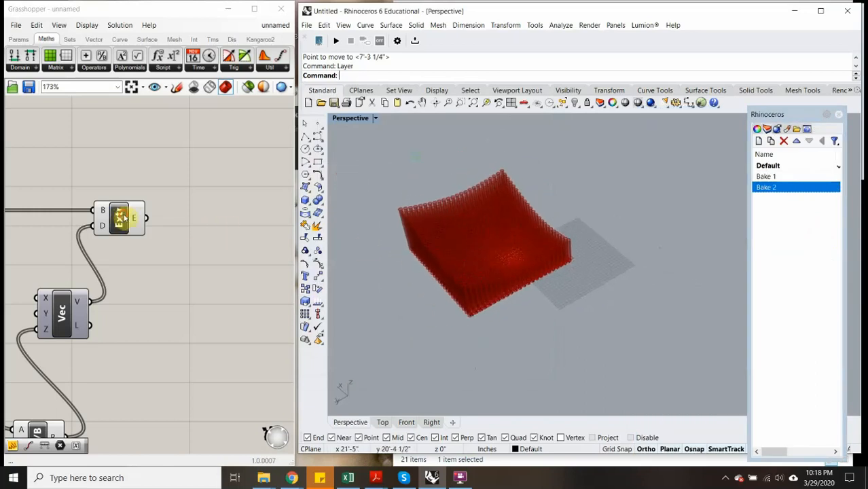
pyautogui.moveTo(97, 156); pyautogui.dragTo(159, 151, button='right')
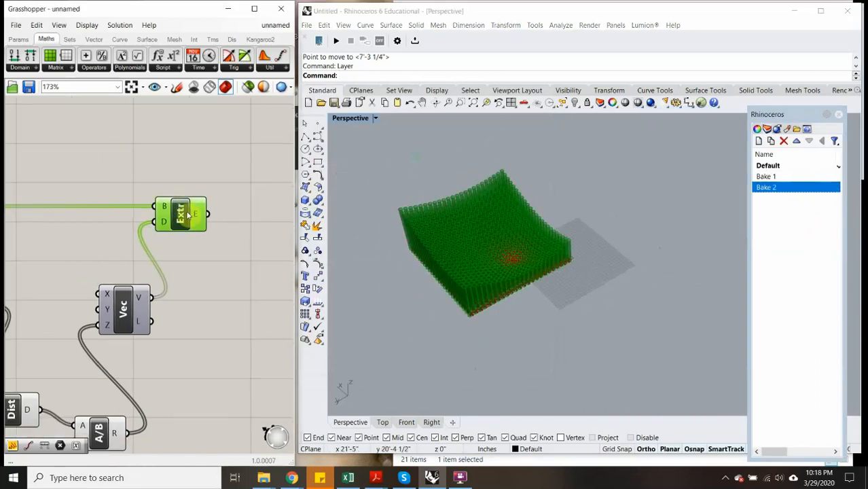
pyautogui.rightClick(186, 213)
pyautogui.click(215, 256)
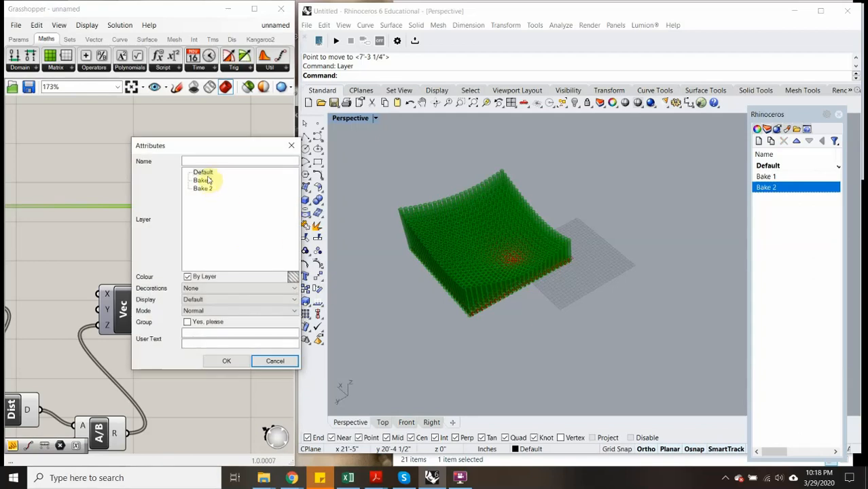
pyautogui.click(201, 179)
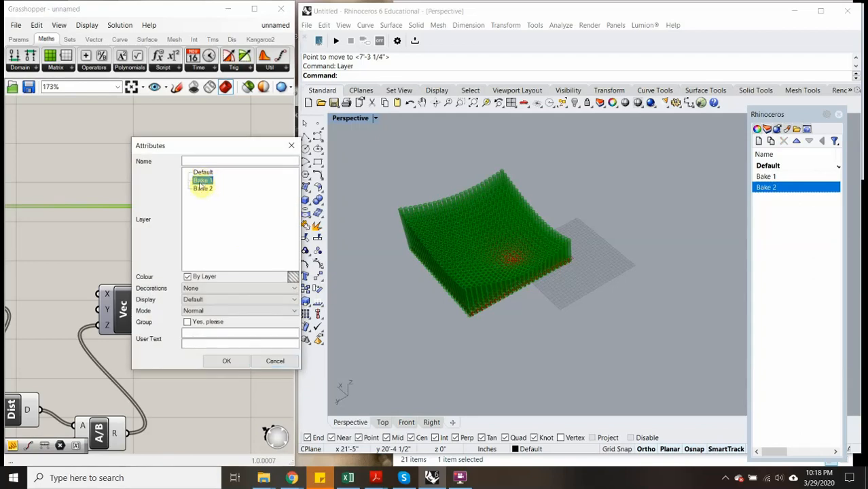
pyautogui.click(226, 360)
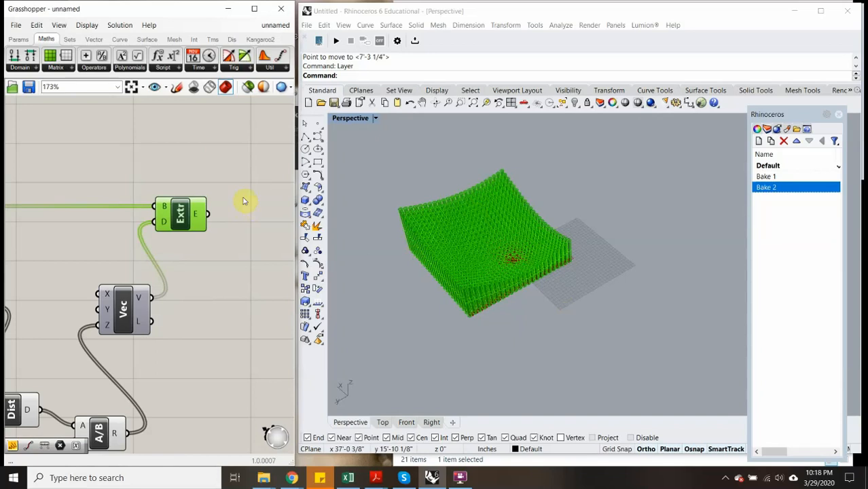
# Select all objects on the Bake 1 layer and move them about 33'-4 1/2" away from the Grasshopper preview, past the grid.
pyautogui.click(210, 149)
pyautogui.scroll(-3, 480, 243)
pyautogui.moveTo(480, 243); pyautogui.dragTo(441, 269, button='right')
pyautogui.click(767, 177)
pyautogui.rightClick(774, 178)
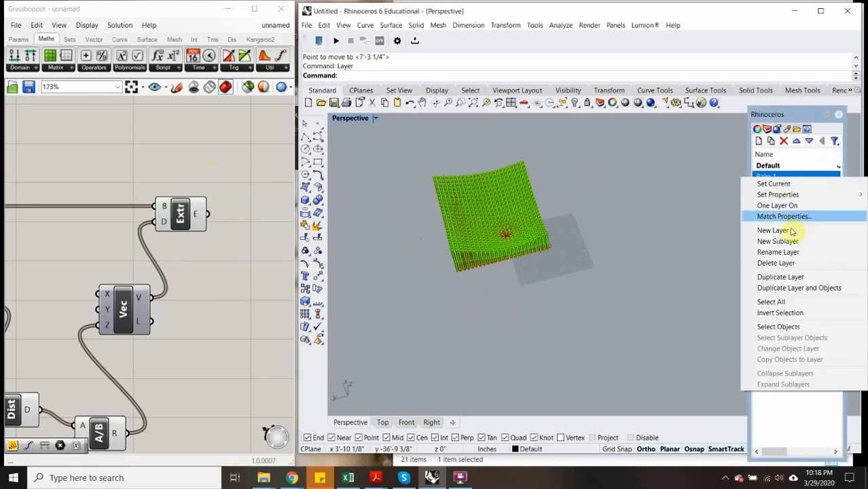
pyautogui.click(780, 327)
pyautogui.write('m')
pyautogui.press('Return')
pyautogui.click(502, 279)
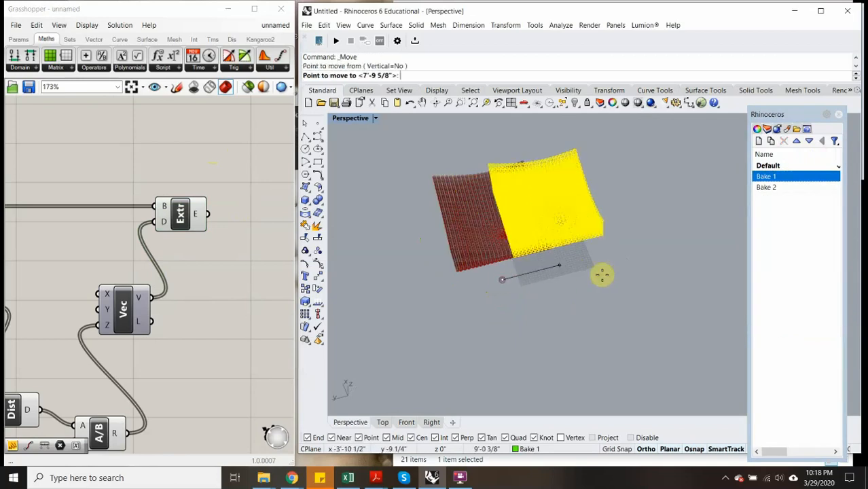
pyautogui.click(721, 261)
pyautogui.moveTo(657, 261); pyautogui.dragTo(671, 246, button='right')
pyautogui.click(671, 244)
# Set the Perspective viewport's display mode to Shaded and examine the baked cylinders beside the preview.
pyautogui.scroll(6, 626, 155)
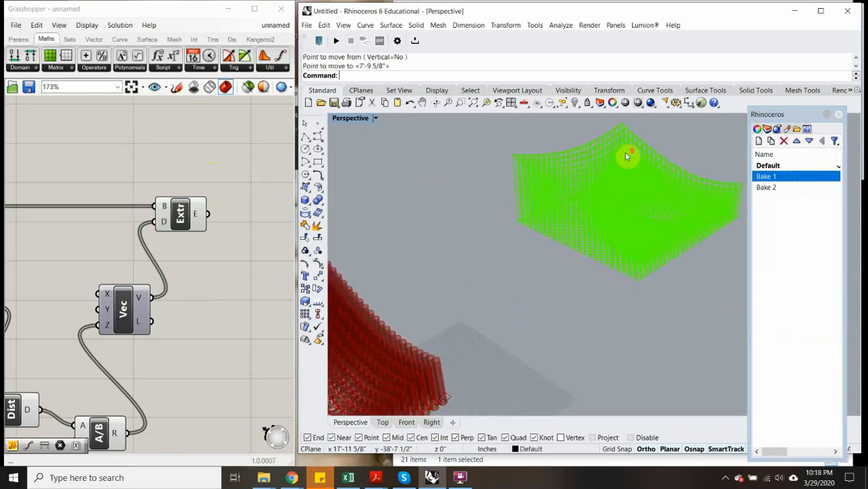
pyautogui.moveTo(627, 155); pyautogui.dragTo(540, 198, button='right')
pyautogui.click(378, 120)
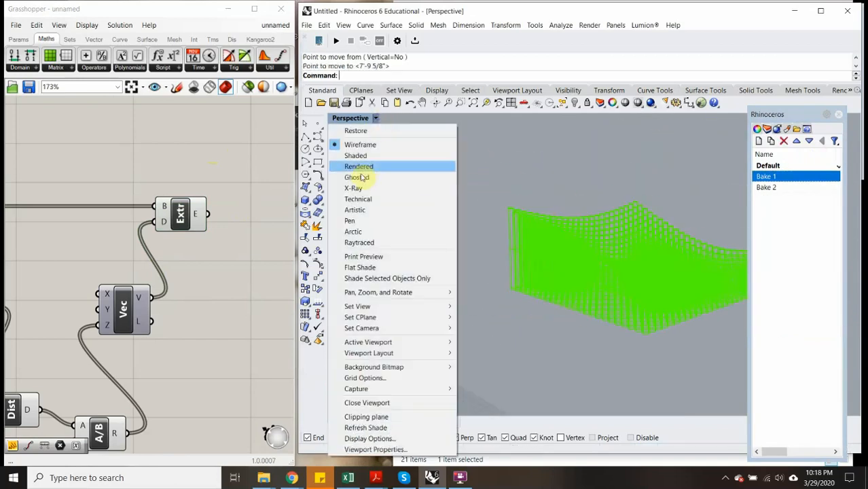
pyautogui.click(356, 155)
pyautogui.scroll(5, 594, 281)
pyautogui.scroll(-5, 594, 282)
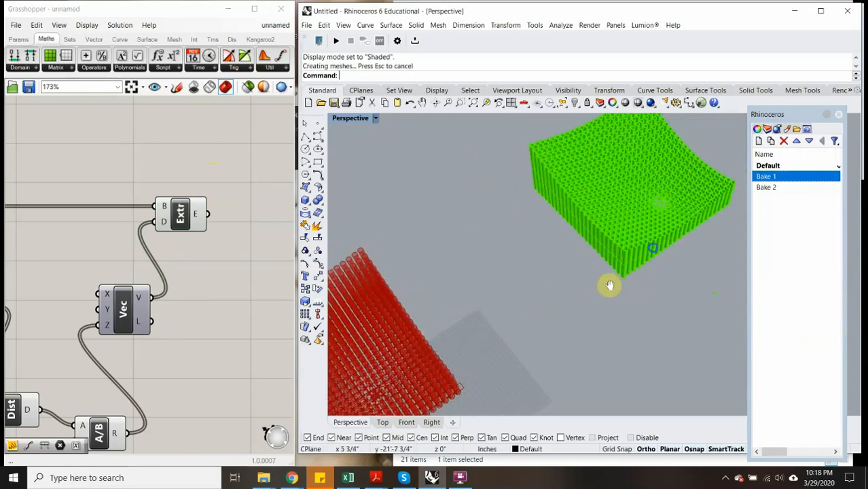
pyautogui.moveTo(608, 285); pyautogui.dragTo(523, 244, button='right')
pyautogui.moveTo(587, 235); pyautogui.dragTo(455, 281, button='right')
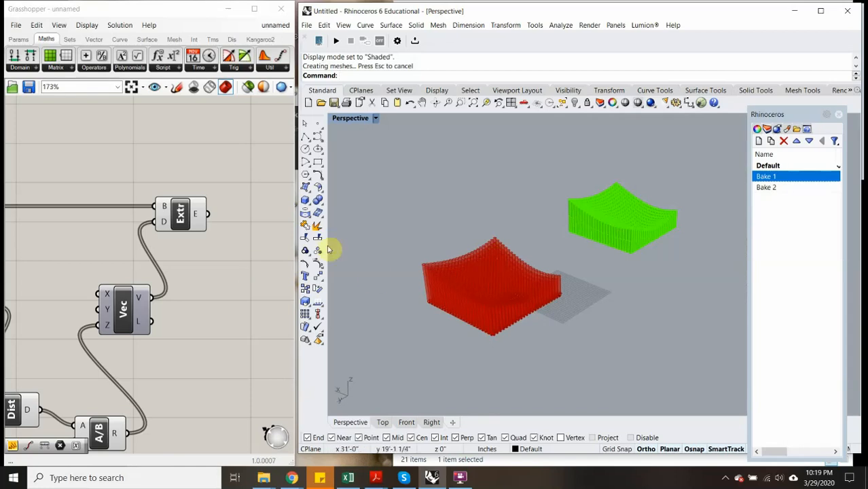
# Move the attractor point referenced by the Pt component out of the cylinder array to a spot beyond the construction grid.
pyautogui.scroll(-5, 229, 285)
pyautogui.scroll(4, 166, 292)
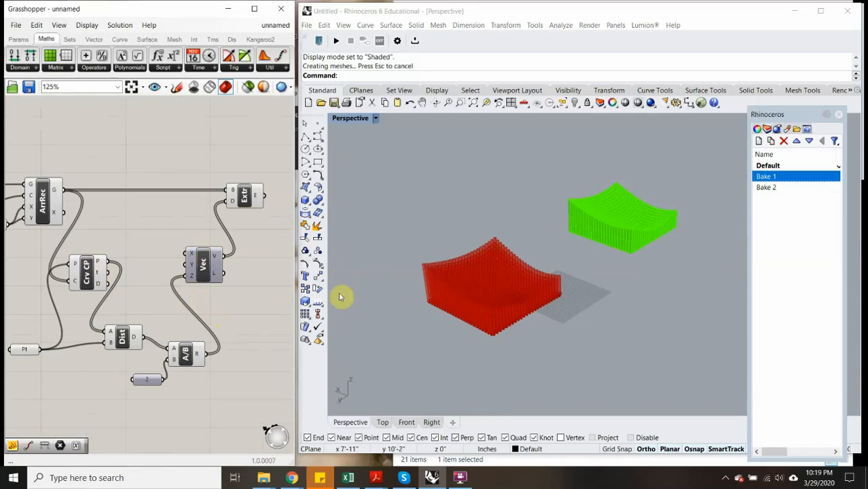
pyautogui.moveTo(168, 241); pyautogui.dragTo(261, 224, button='right')
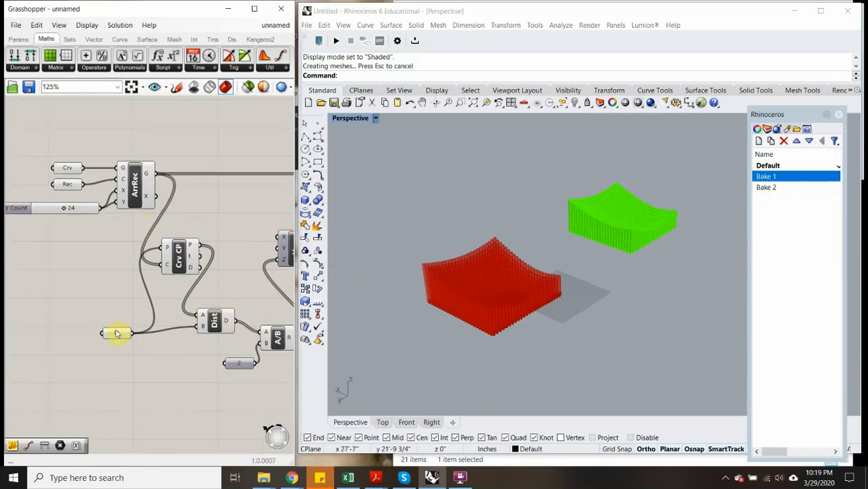
pyautogui.moveTo(485, 296); pyautogui.dragTo(517, 281, button='right')
pyautogui.scroll(8, 499, 300)
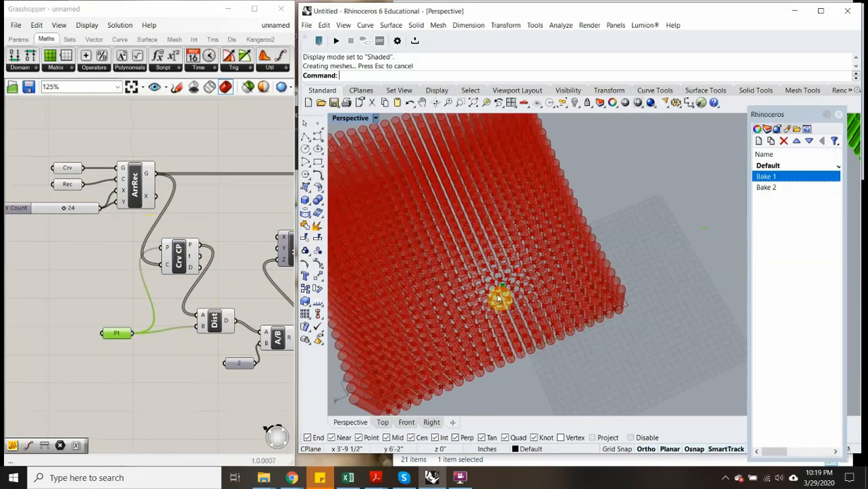
pyautogui.scroll(3, 495, 288)
pyautogui.click(493, 279)
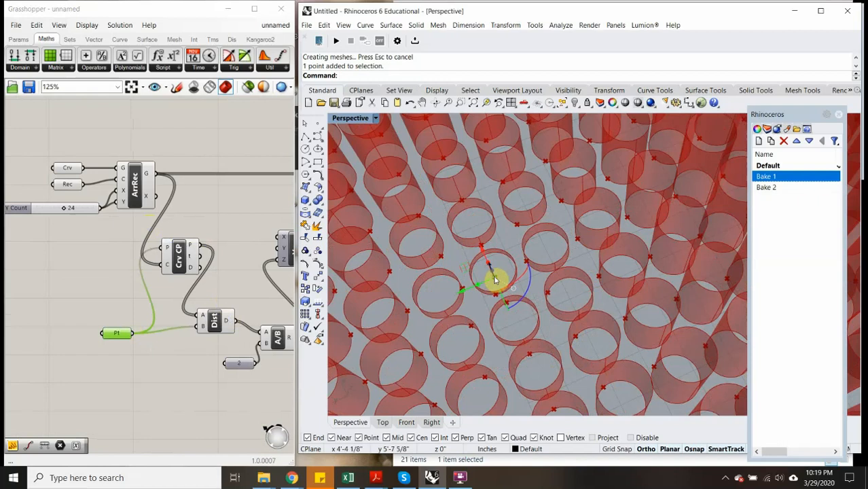
pyautogui.write('m')
pyautogui.press('Return')
pyautogui.click(495, 279)
pyautogui.scroll(-10, 468, 281)
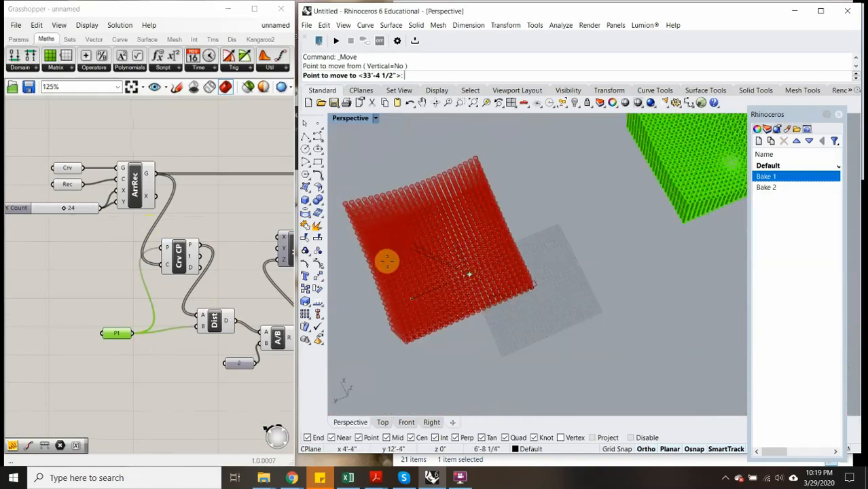
pyautogui.scroll(-5, 397, 254)
pyautogui.click(504, 307)
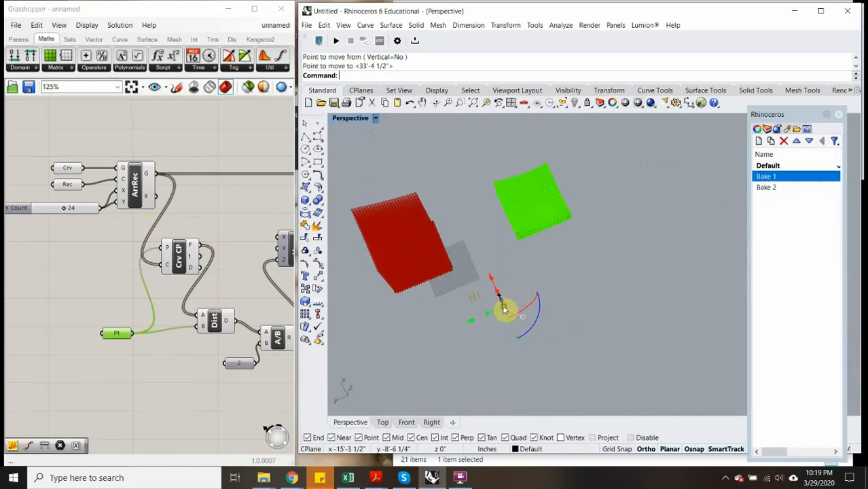
pyautogui.moveTo(449, 301); pyautogui.dragTo(456, 197, button='right')
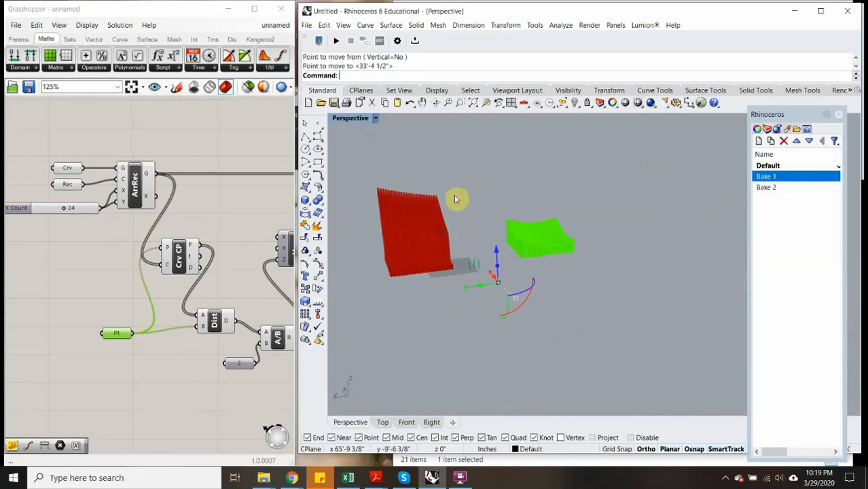
# Bake the Extrude component's updated geometry onto the Bake 2 layer, with its colour set by layer.
pyautogui.scroll(3, 422, 220)
pyautogui.moveTo(423, 243); pyautogui.dragTo(509, 258, button='right')
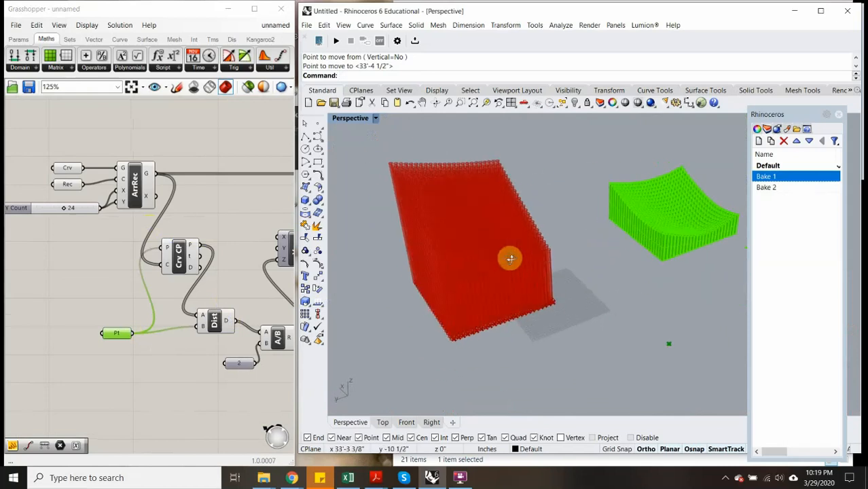
pyautogui.scroll(-4, 213, 195)
pyautogui.moveTo(213, 195); pyautogui.dragTo(164, 195, button='right')
pyautogui.scroll(5, 212, 187)
pyautogui.click(216, 187)
pyautogui.rightClick(222, 187)
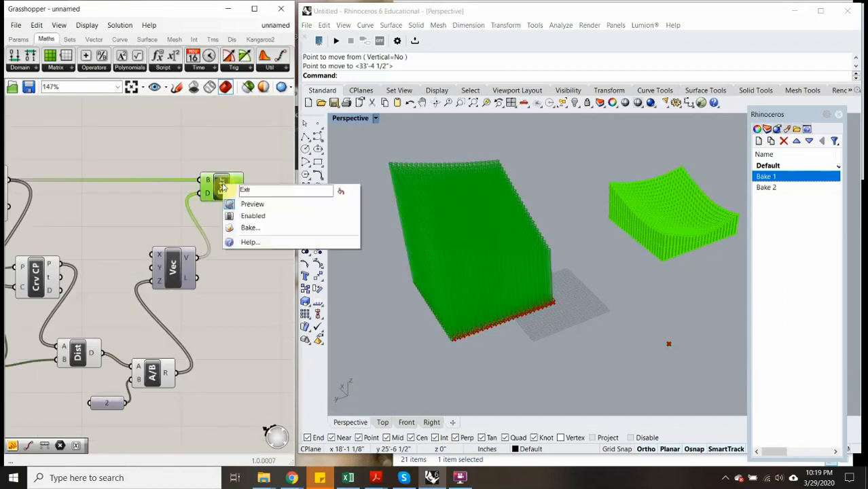
pyautogui.click(248, 227)
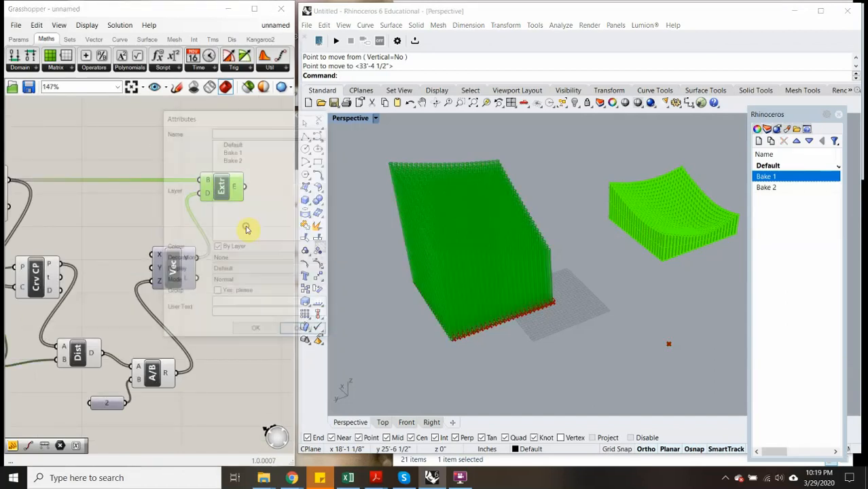
pyautogui.click(233, 160)
pyautogui.click(257, 332)
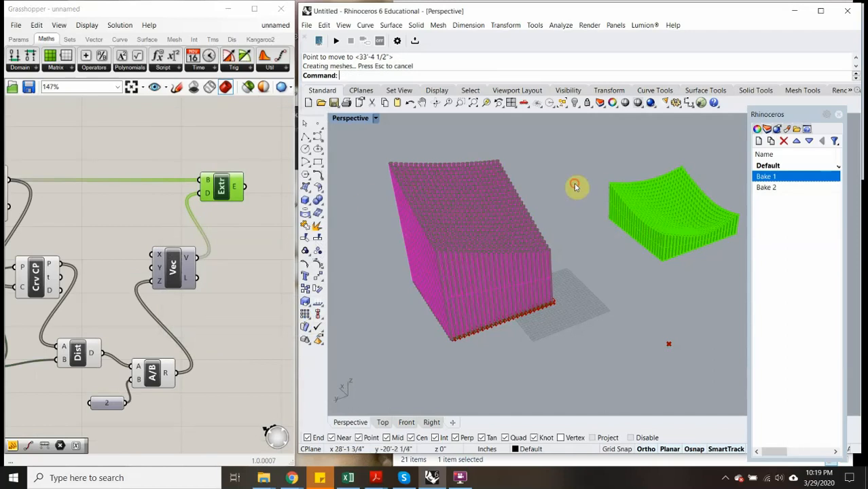
# Select all objects on the Bake 2 layer and move them away from the Grasshopper preview, beyond the green Bake 1 cylinders.
pyautogui.moveTo(567, 285)
pyautogui.mouseDown(button='right')
pyautogui.moveTo(441, 248)
pyautogui.moveTo(564, 285)
pyautogui.mouseUp(button='right')
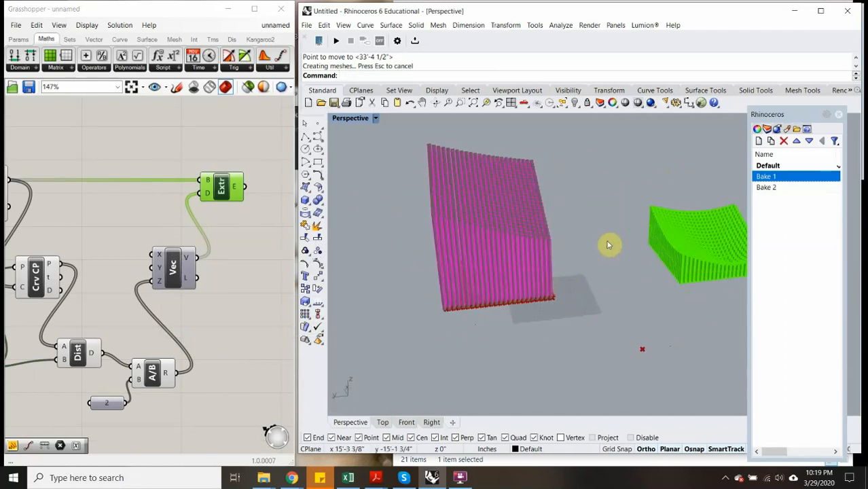
pyautogui.scroll(-8, 494, 210)
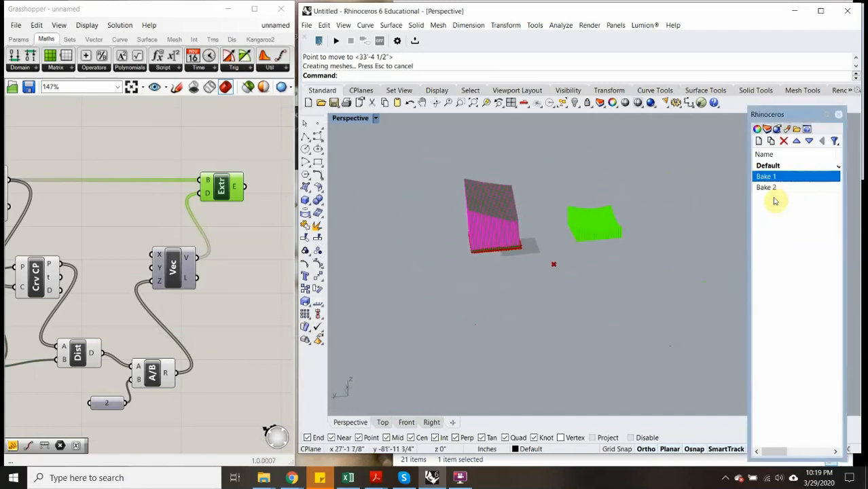
pyautogui.click(792, 189)
pyautogui.rightClick(792, 189)
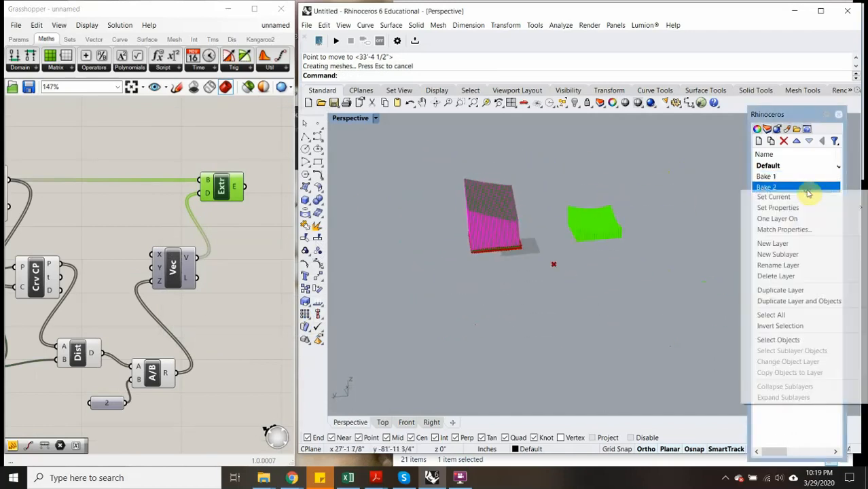
pyautogui.click(792, 338)
pyautogui.write('m')
pyautogui.press('Return')
pyautogui.click(528, 170)
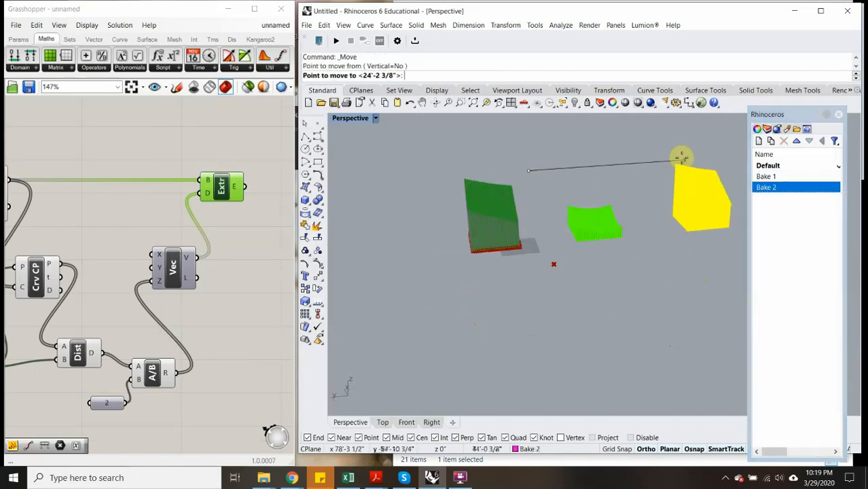
pyautogui.click(650, 163)
pyautogui.press('Escape')
# Examine the two baked variations beside the Grasshopper preview from several angles, including a near-ground-level view.
pyautogui.scroll(8, 650, 190)
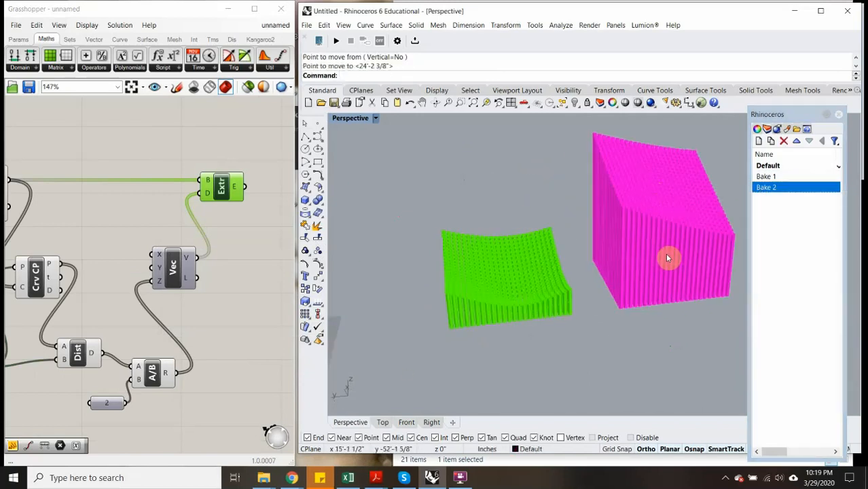
pyautogui.moveTo(666, 256); pyautogui.dragTo(611, 258, button='right')
pyautogui.scroll(-5, 603, 259)
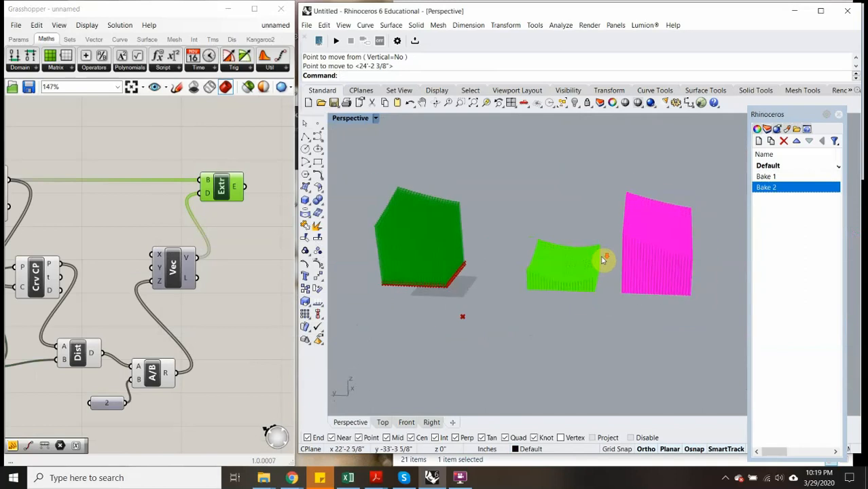
pyautogui.moveTo(454, 265); pyautogui.dragTo(506, 240, button='right')
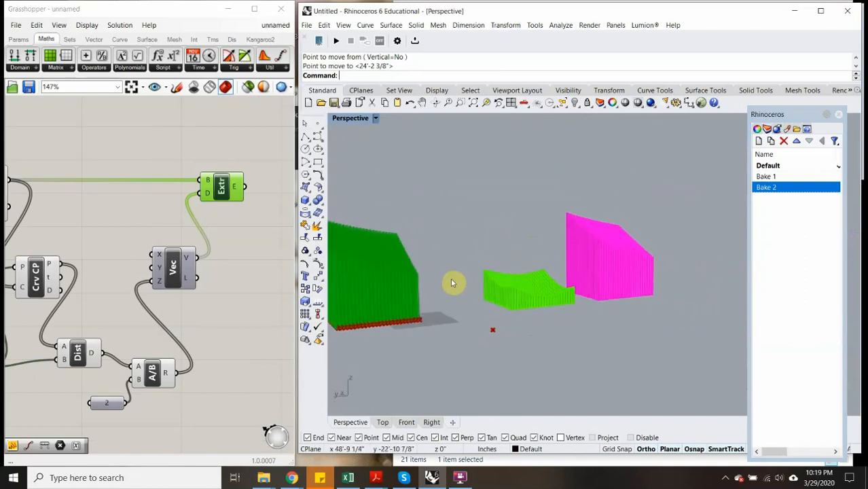
pyautogui.scroll(-6, 453, 282)
pyautogui.moveTo(454, 283); pyautogui.dragTo(461, 215, button='right')
pyautogui.scroll(10, 446, 232)
pyautogui.scroll(-3, 462, 216)
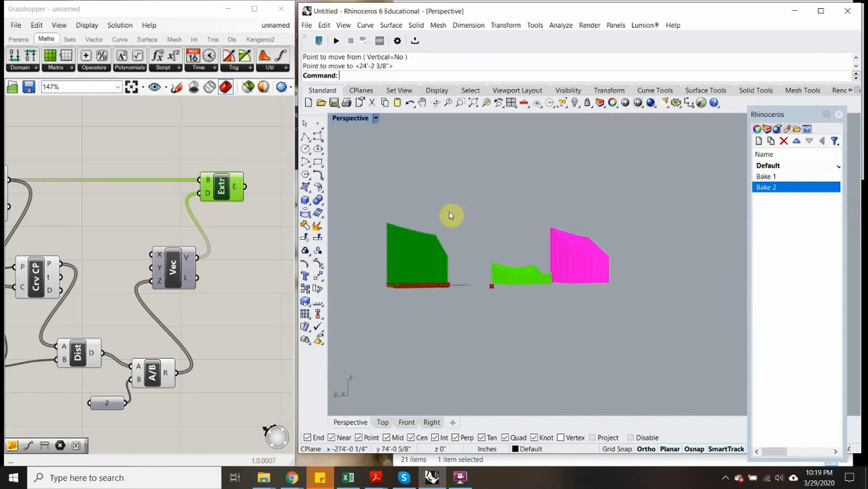
# Save the Grasshopper definition as TutorialScript in the MICA folder's "Week 11 - Grasshoper, Parametrics" subfolder.
pyautogui.click(117, 140)
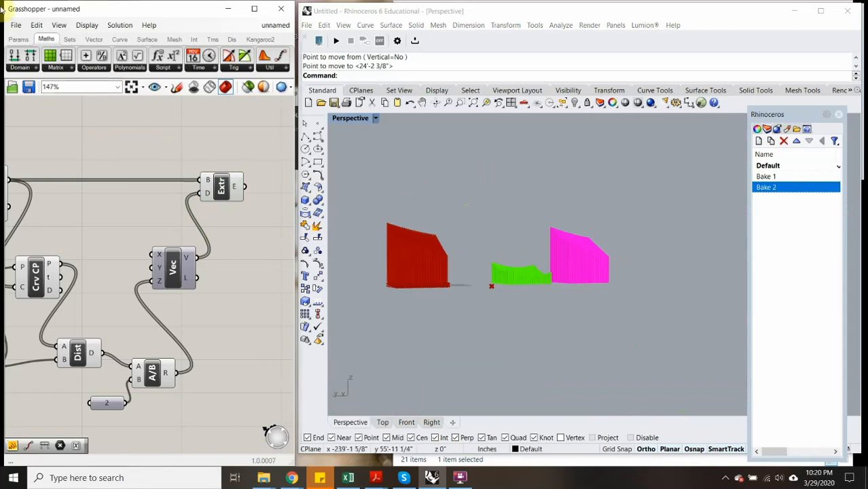
pyautogui.click(15, 26)
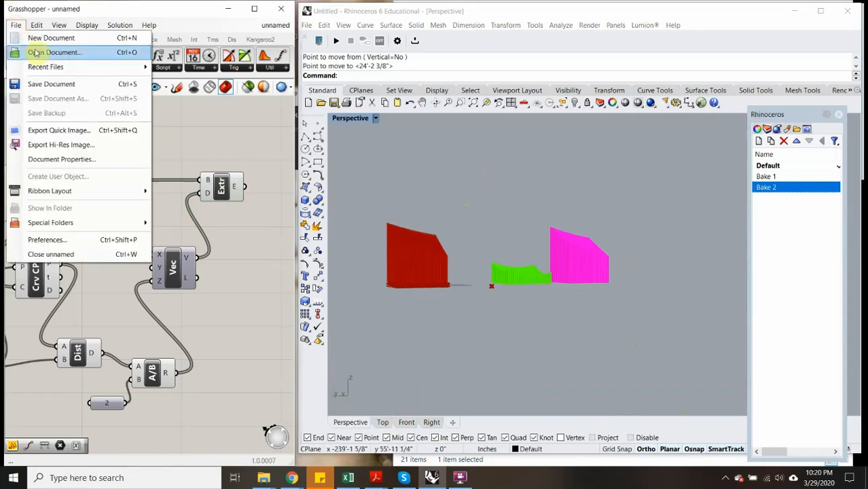
pyautogui.click(54, 99)
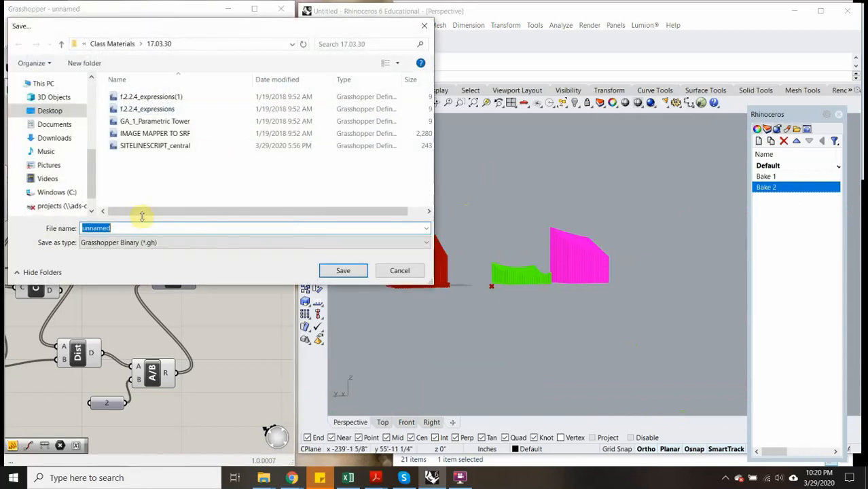
pyautogui.click(110, 44)
pyautogui.click(86, 44)
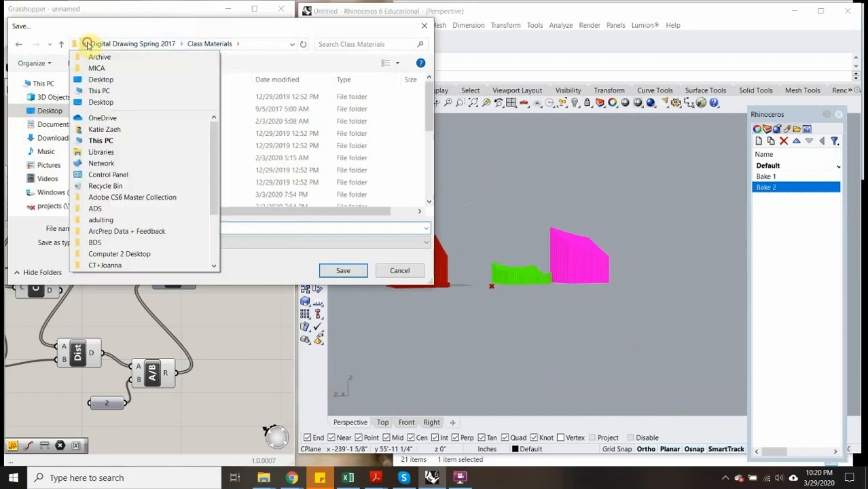
pyautogui.click(96, 68)
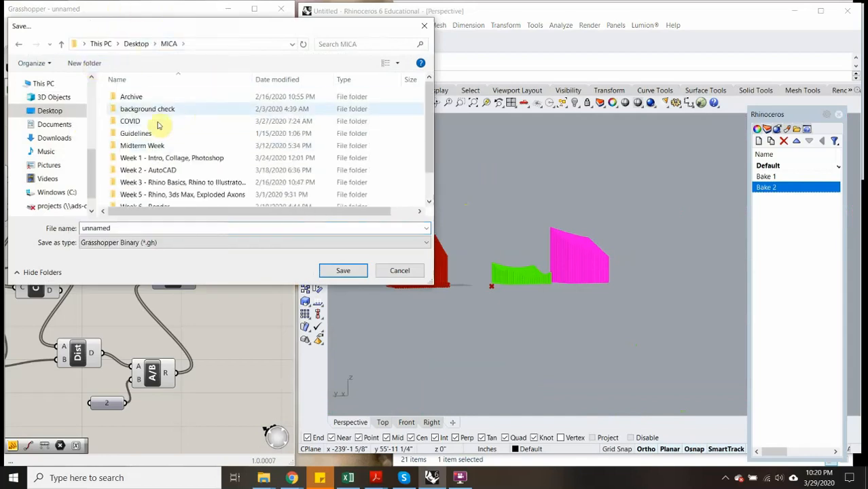
pyautogui.scroll(-1, 162, 183)
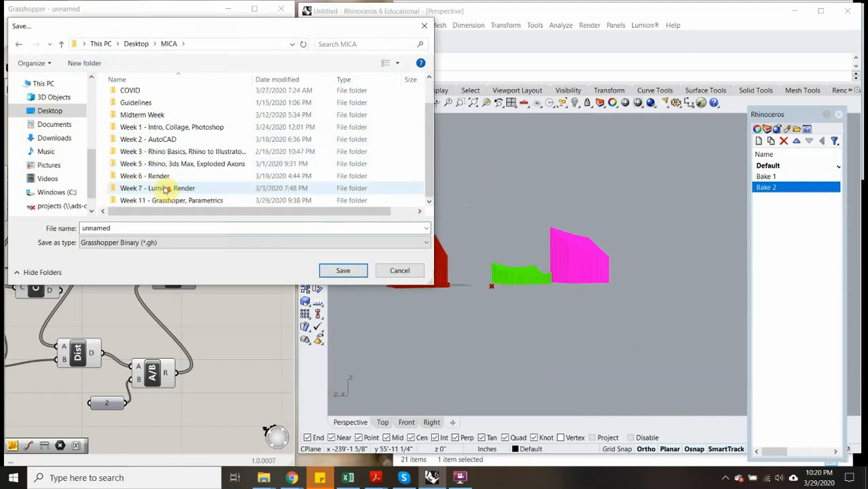
pyautogui.doubleClick(177, 200)
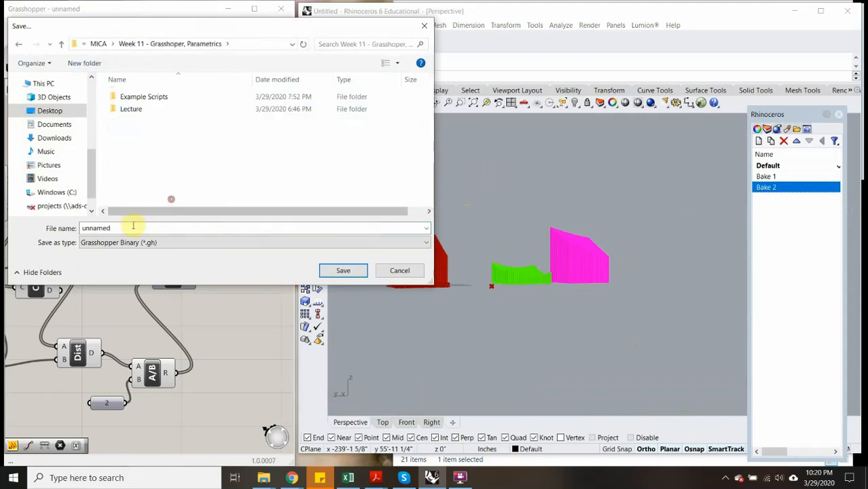
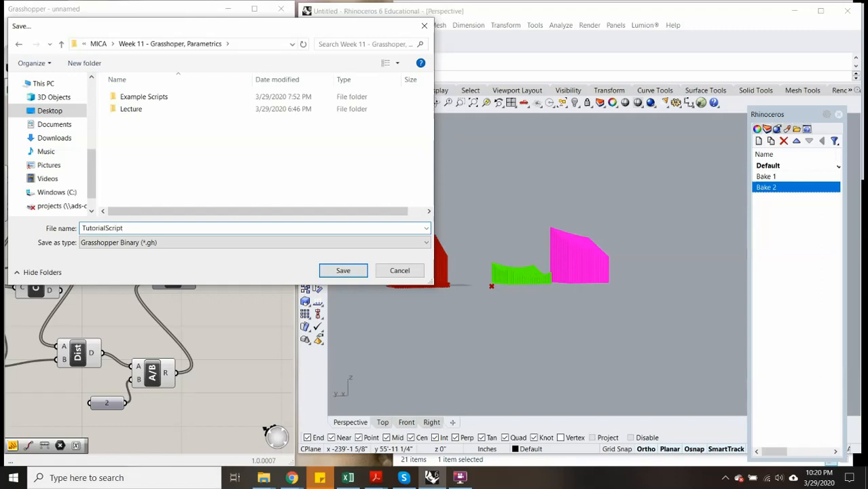
pyautogui.click(344, 271)
# Save the Rhino model as Tutorial, in Rhino 6 3D Models format, in the "Week 11 - Grasshoper, Parametrics" folder.
pyautogui.click(433, 166)
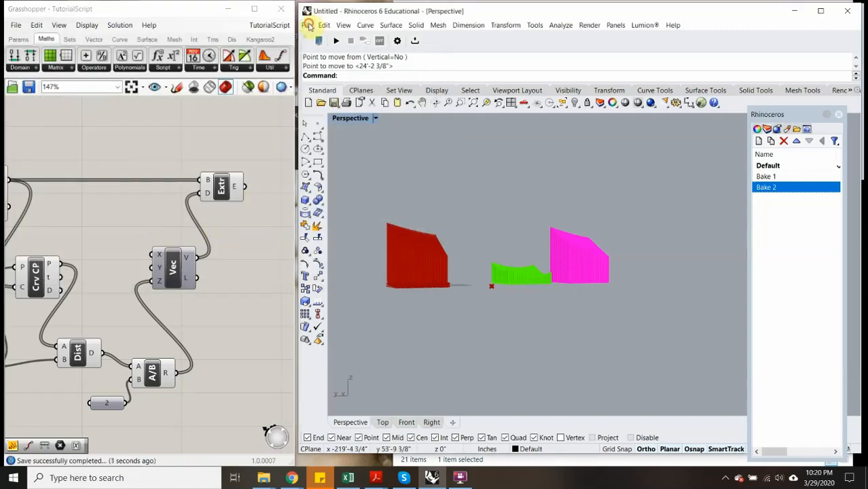
pyautogui.click(307, 25)
pyautogui.click(340, 106)
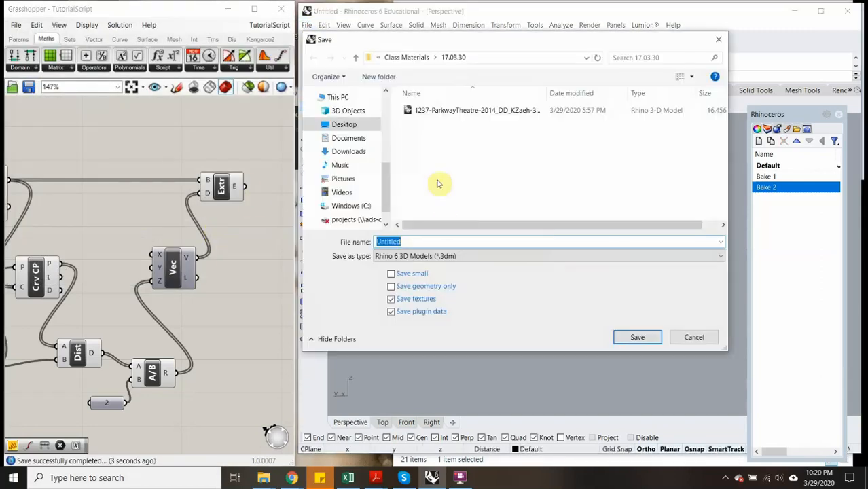
pyautogui.write('Tutorial')
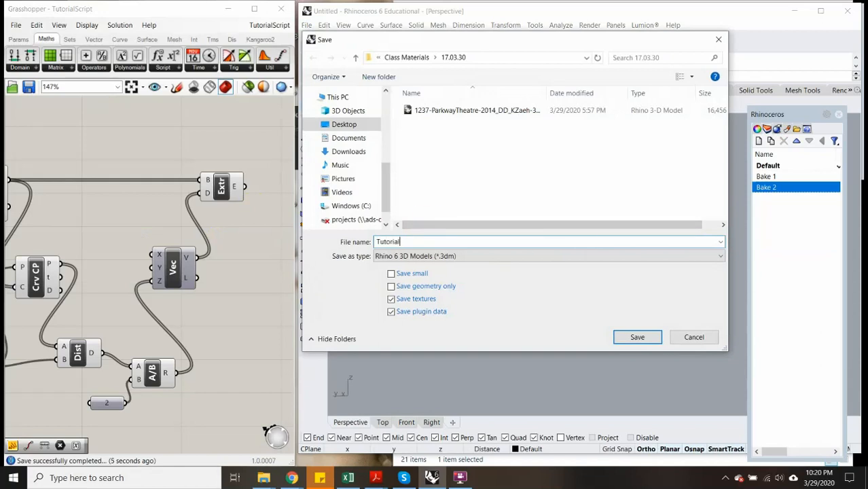
pyautogui.click(379, 58)
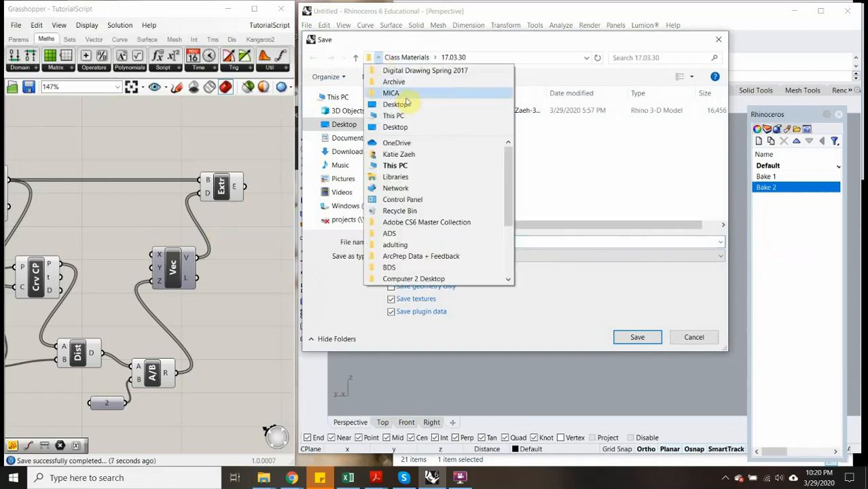
pyautogui.click(403, 94)
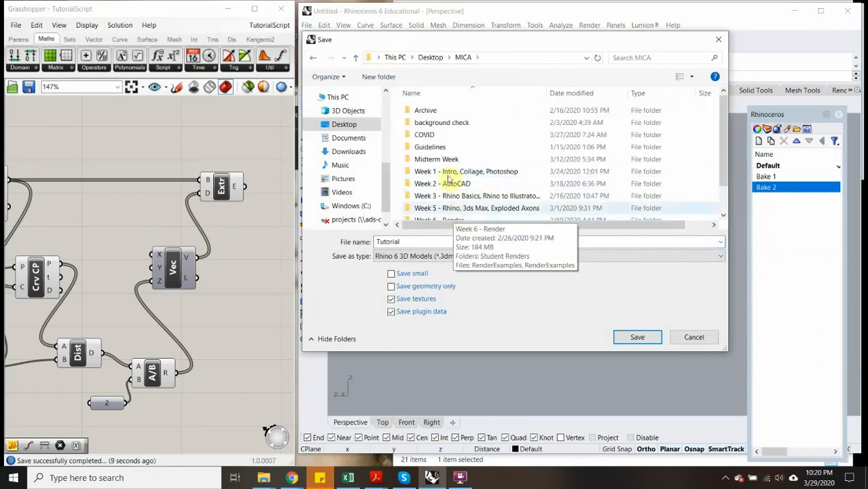
pyautogui.scroll(-1, 452, 175)
pyautogui.doubleClick(435, 214)
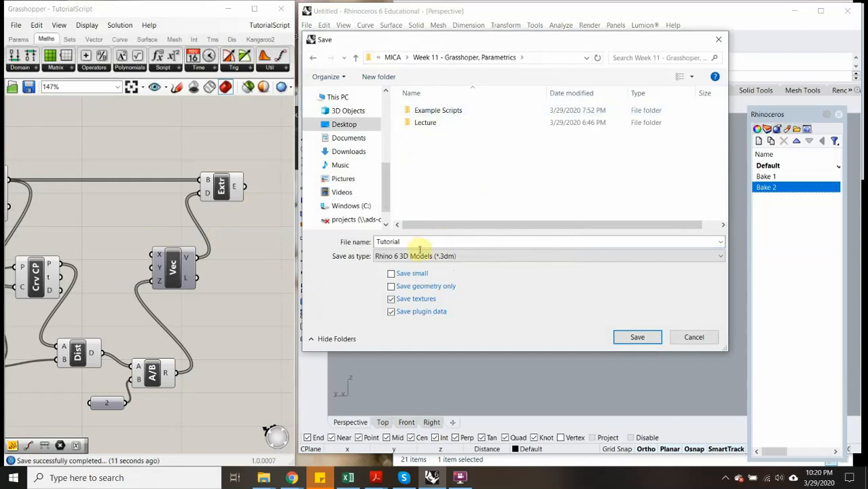
pyautogui.click(636, 337)
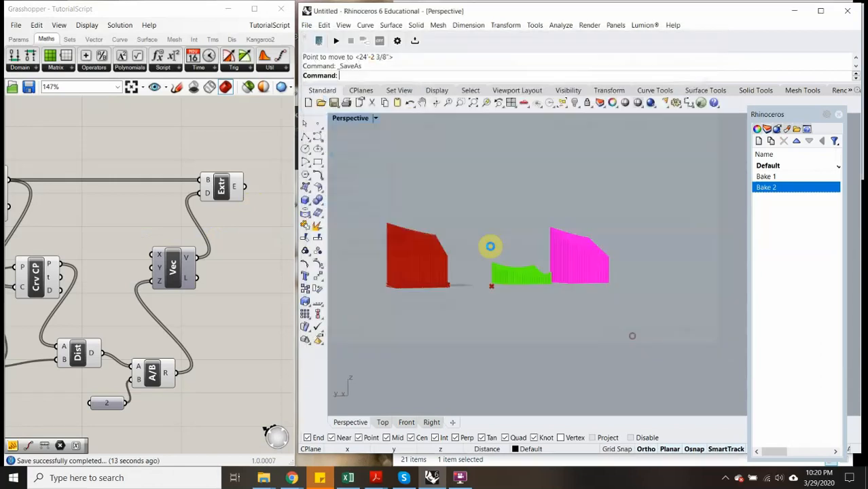
# Close the Grasshopper and Rhino windows, widen the multi-save dialog to read its file paths, and dismiss it without saving the other definitions.
pyautogui.click(198, 129)
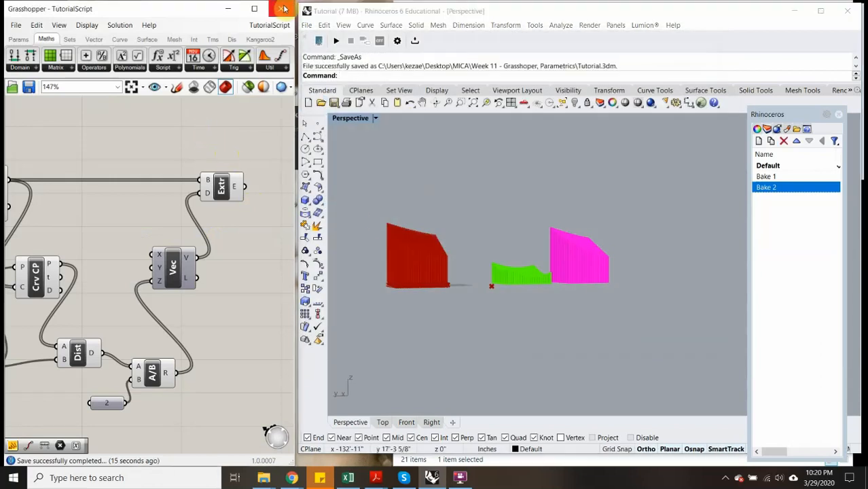
pyautogui.click(284, 8)
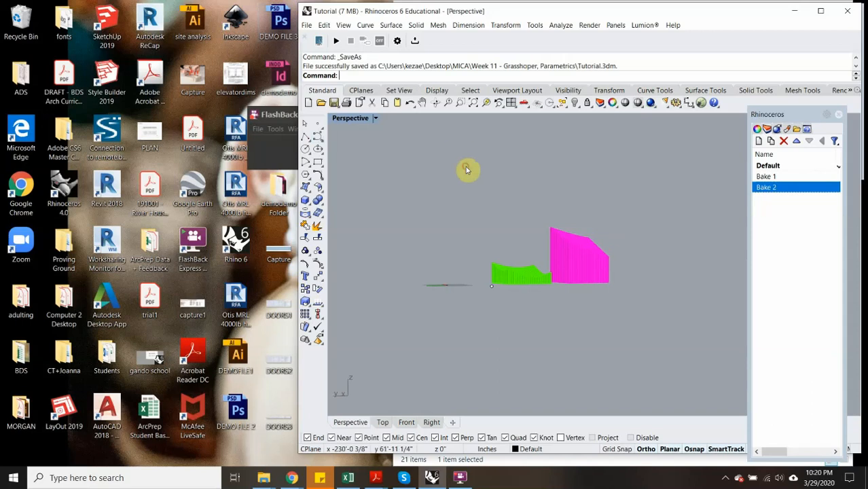
pyautogui.click(849, 12)
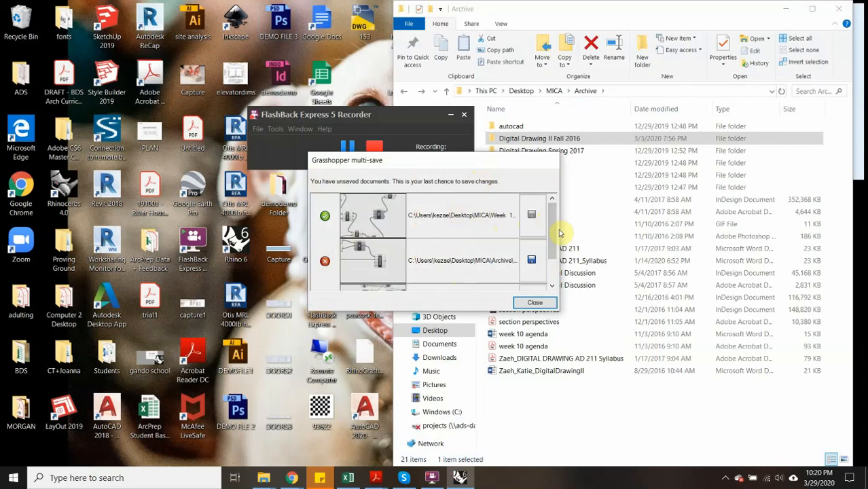
pyautogui.moveTo(561, 229); pyautogui.dragTo(848, 264)
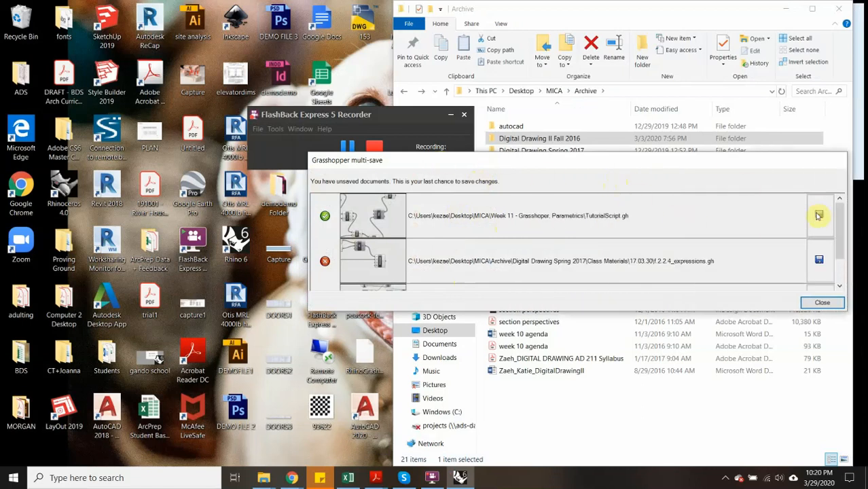
pyautogui.click(822, 303)
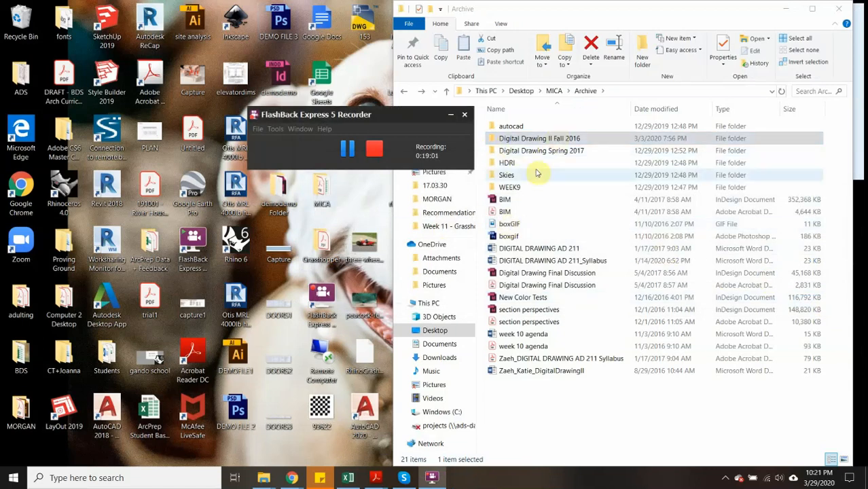
# In File Explorer, go to MICA's "Week 11 - Grasshoper, Parametrics" folder and open the Tutorial model in Rhino.
pyautogui.click(554, 90)
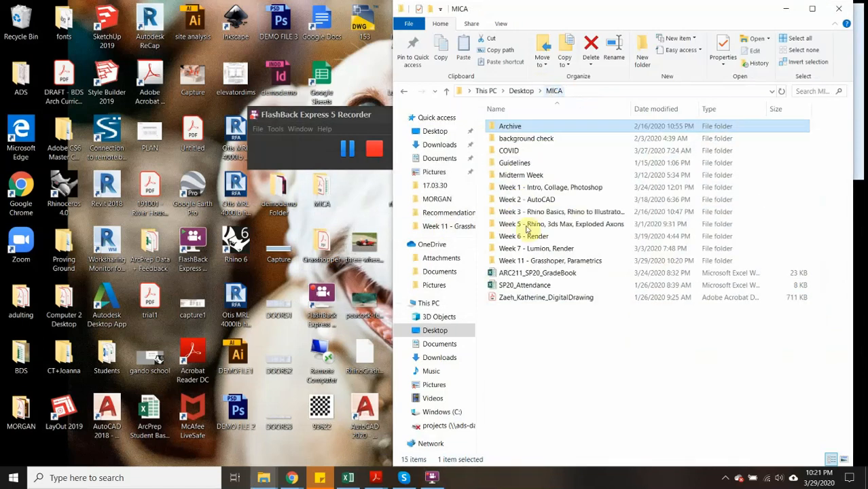
pyautogui.doubleClick(523, 262)
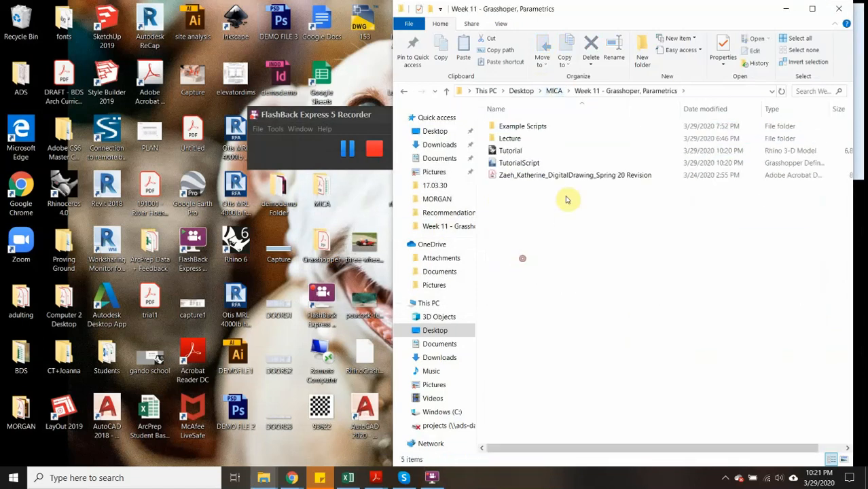
pyautogui.doubleClick(520, 150)
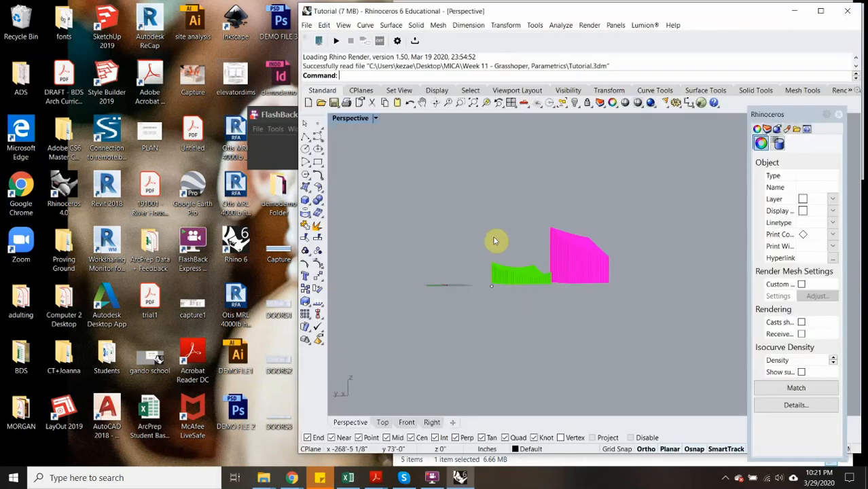
# Inspect the green and magenta baked extrusions in the reopened model from several angles, checking individual surfaces of the magenta one.
pyautogui.moveTo(495, 238)
pyautogui.mouseDown(button='right')
pyautogui.moveTo(513, 310)
pyautogui.moveTo(471, 349)
pyautogui.moveTo(469, 369)
pyautogui.moveTo(457, 267)
pyautogui.moveTo(538, 150)
pyautogui.moveTo(510, 234)
pyautogui.mouseUp(button='right')
pyautogui.scroll(8, 520, 268)
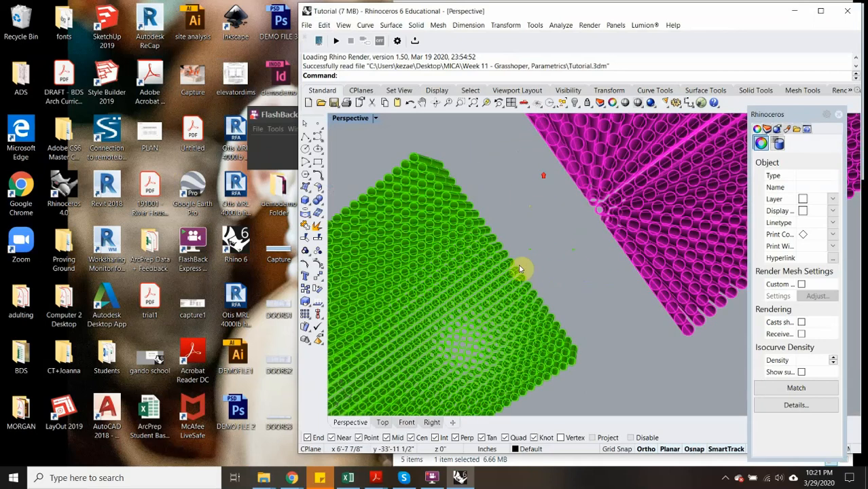
pyautogui.scroll(-4, 521, 268)
pyautogui.moveTo(520, 268); pyautogui.dragTo(572, 170, button='right')
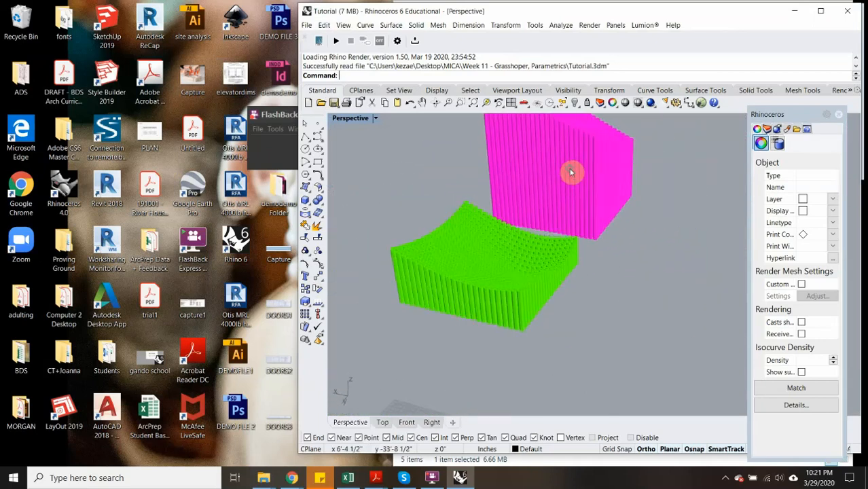
pyautogui.click(605, 184)
pyautogui.click(558, 143)
pyautogui.click(494, 170)
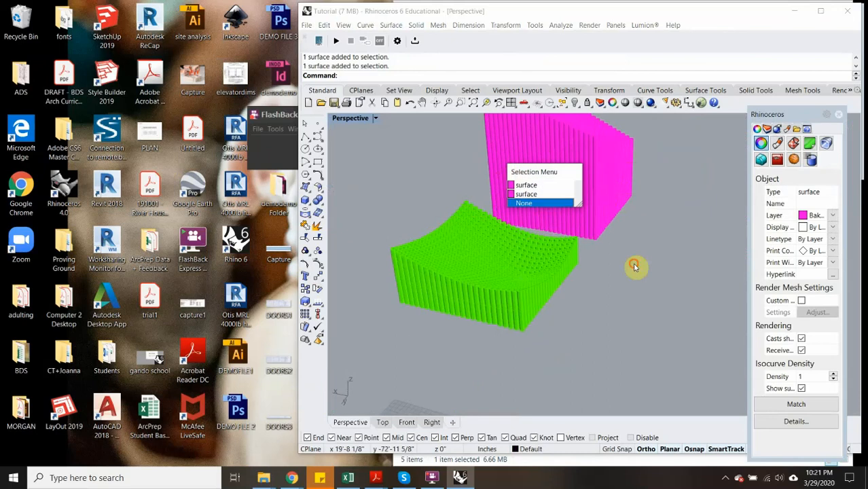
pyautogui.moveTo(635, 265); pyautogui.dragTo(505, 249, button='right')
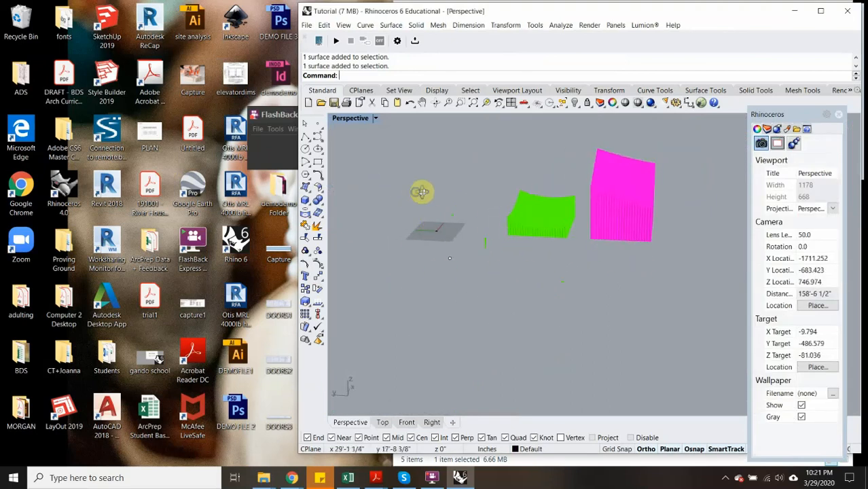
pyautogui.moveTo(420, 192); pyautogui.dragTo(456, 191, button='right')
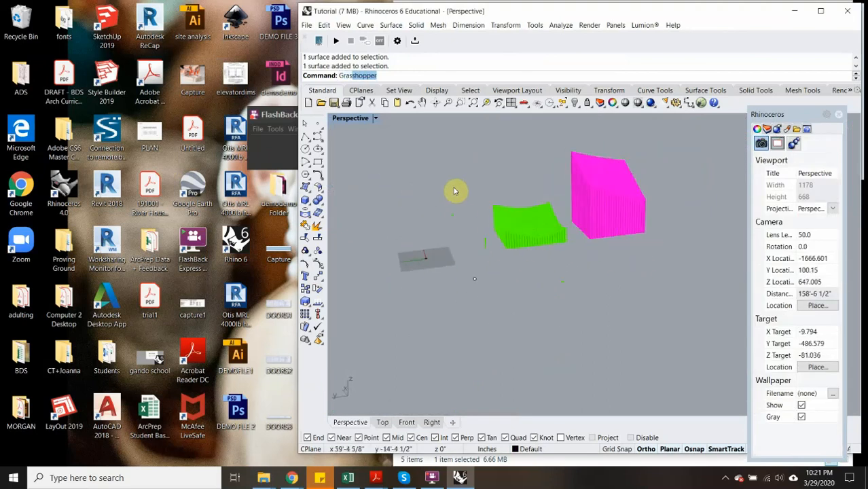
# Launch Grasshopper, dismiss its getting-started window, and open the TutorialScript definition from the "Week 11 - Grasshoper, Parametrics" folder.
pyautogui.press('Return')
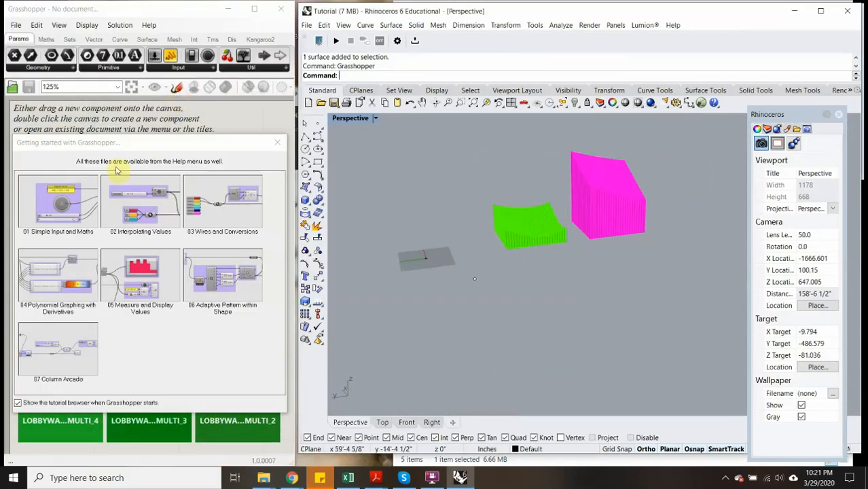
pyautogui.click(277, 142)
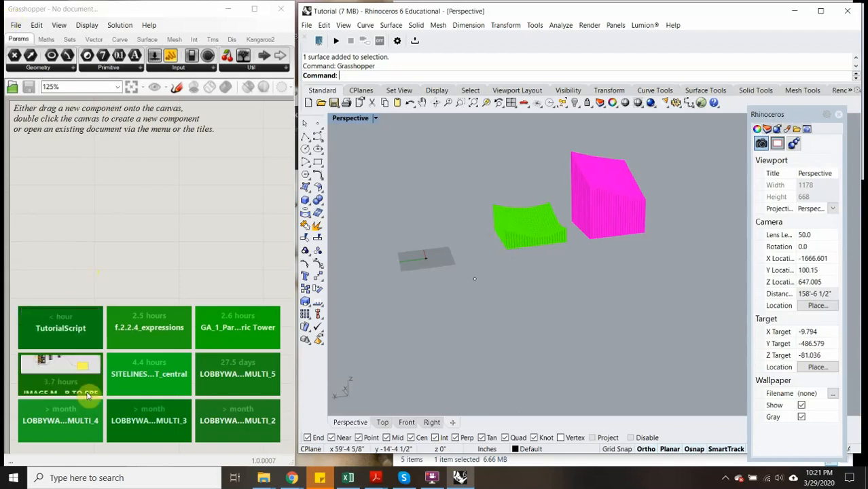
pyautogui.click(16, 25)
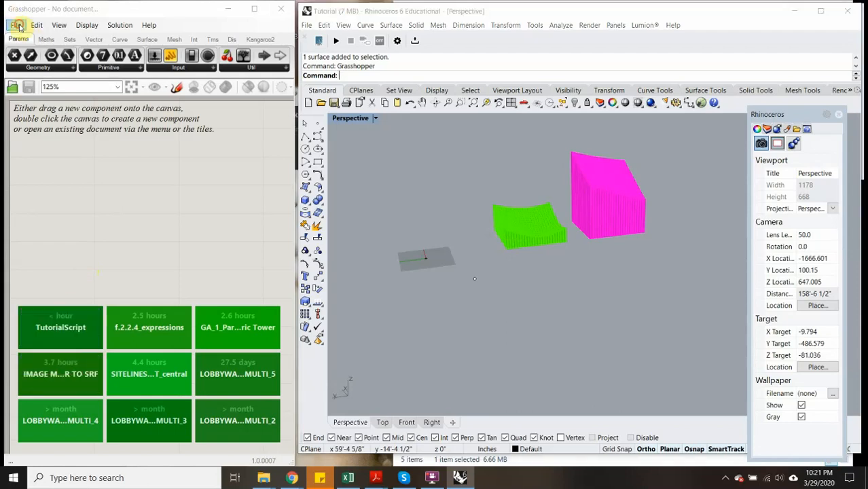
pyautogui.click(47, 52)
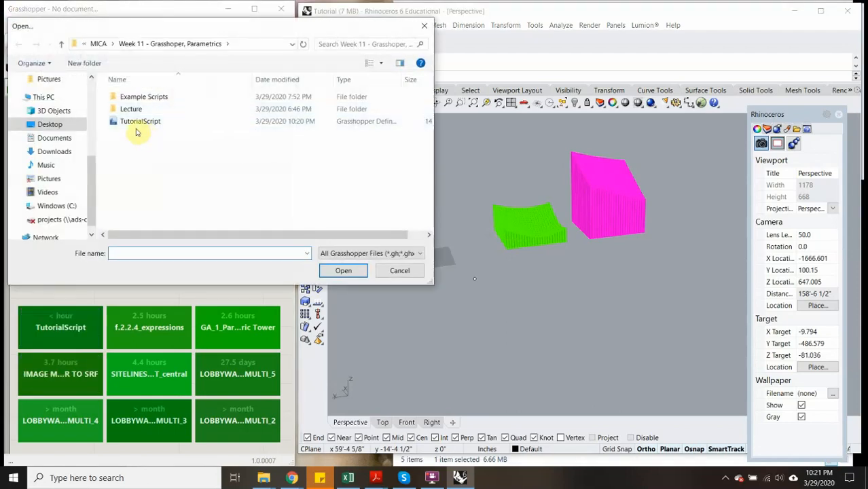
pyautogui.click(135, 123)
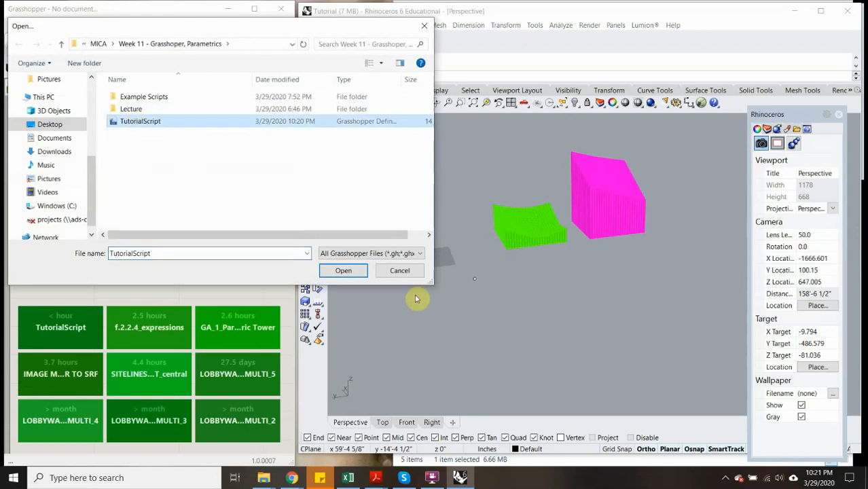
pyautogui.click(347, 270)
# Compare the red live Grasshopper preview with the green and magenta baked extrusions, and look over the definition's whole component network.
pyautogui.moveTo(396, 241); pyautogui.dragTo(420, 238, button='right')
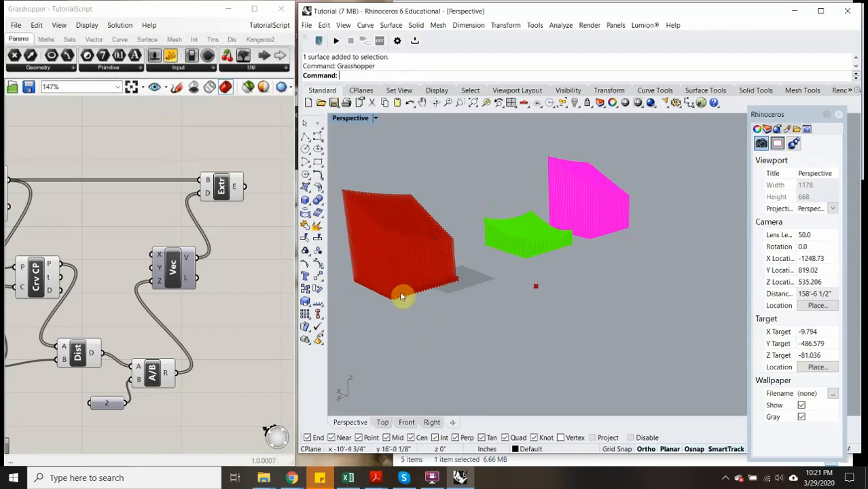
pyautogui.moveTo(561, 267); pyautogui.dragTo(590, 327, button='right')
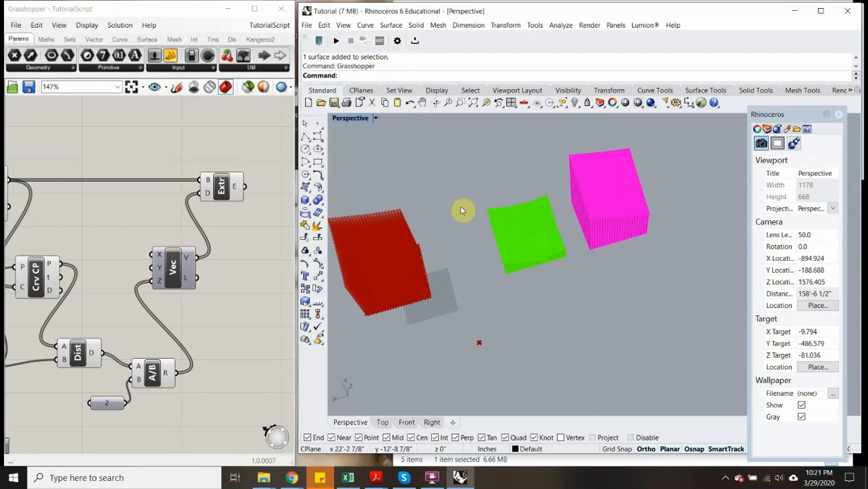
pyautogui.scroll(-3, 461, 209)
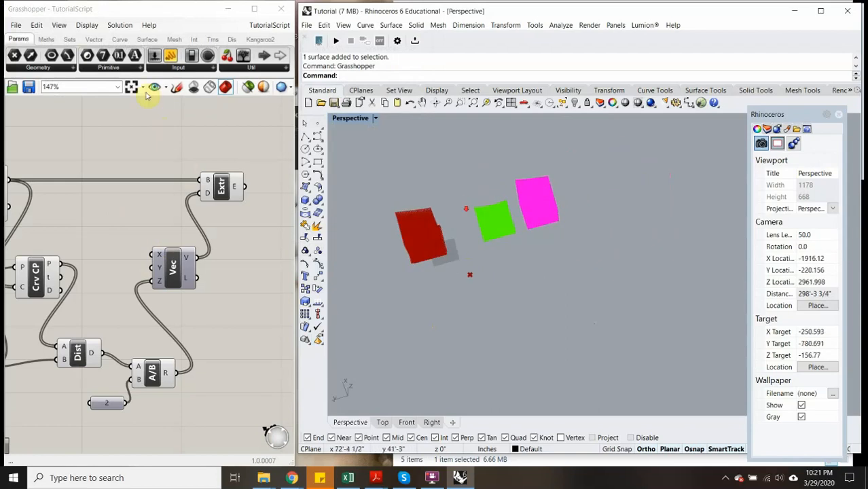
pyautogui.click(67, 10)
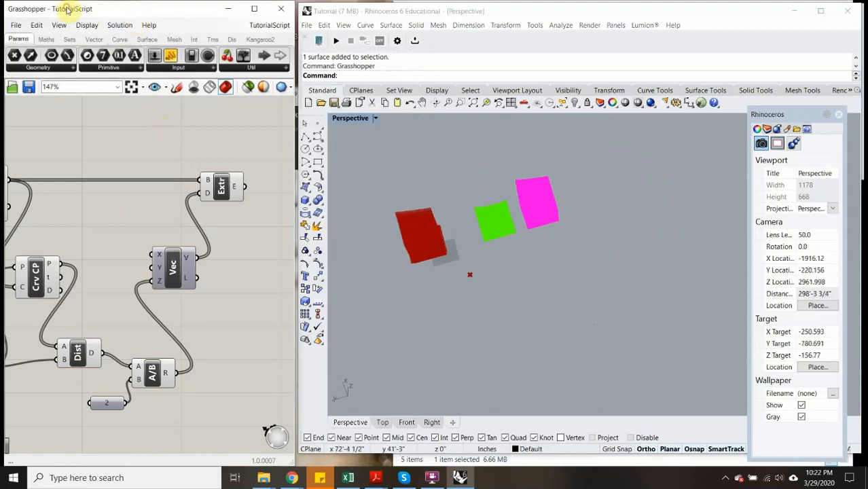
pyautogui.click(413, 17)
pyautogui.scroll(8, 505, 217)
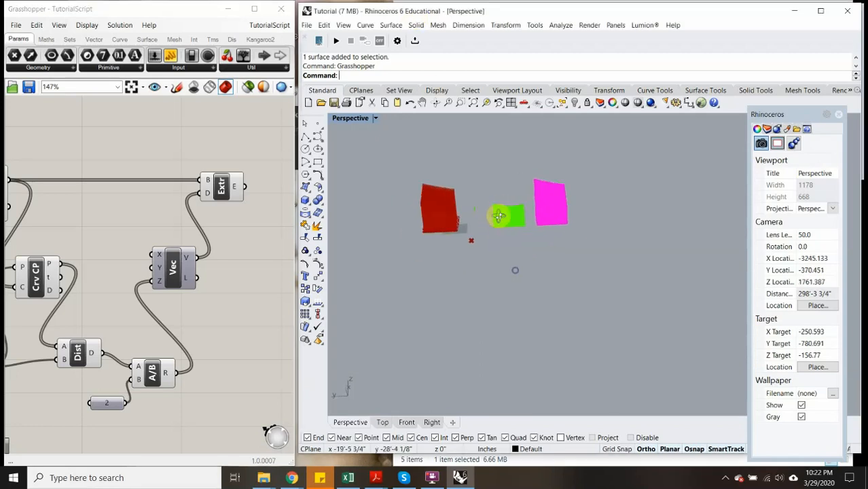
pyautogui.scroll(-4, 504, 201)
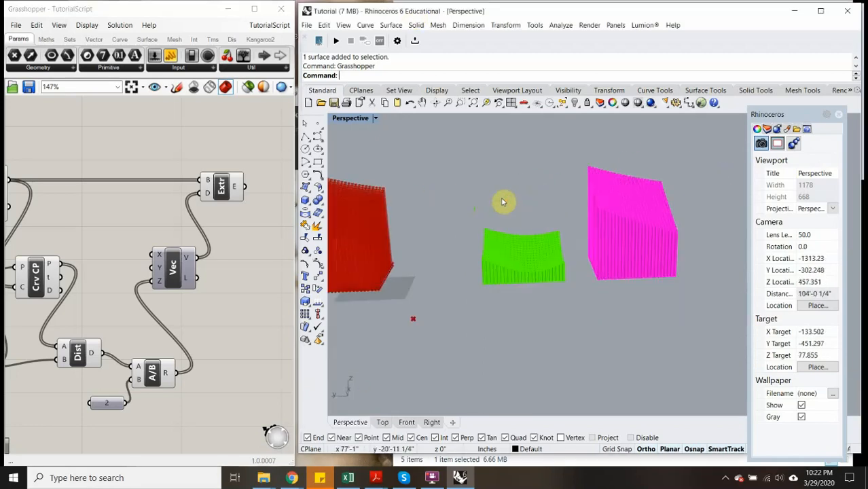
pyautogui.scroll(-5, 501, 201)
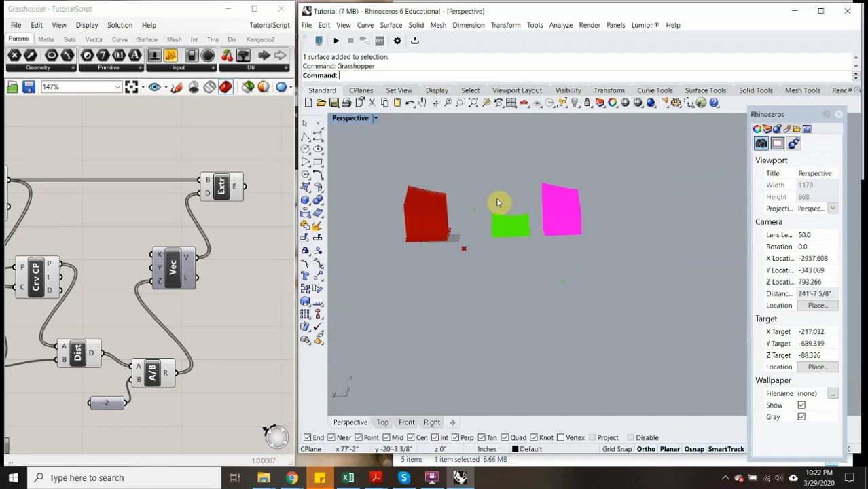
pyautogui.moveTo(29, 212); pyautogui.dragTo(150, 189, button='right')
pyautogui.scroll(-3, 150, 189)
pyautogui.scroll(5, 141, 188)
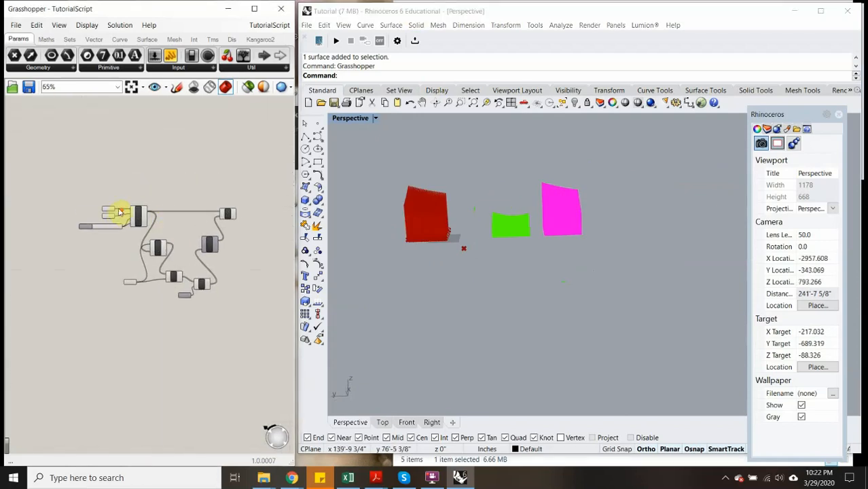